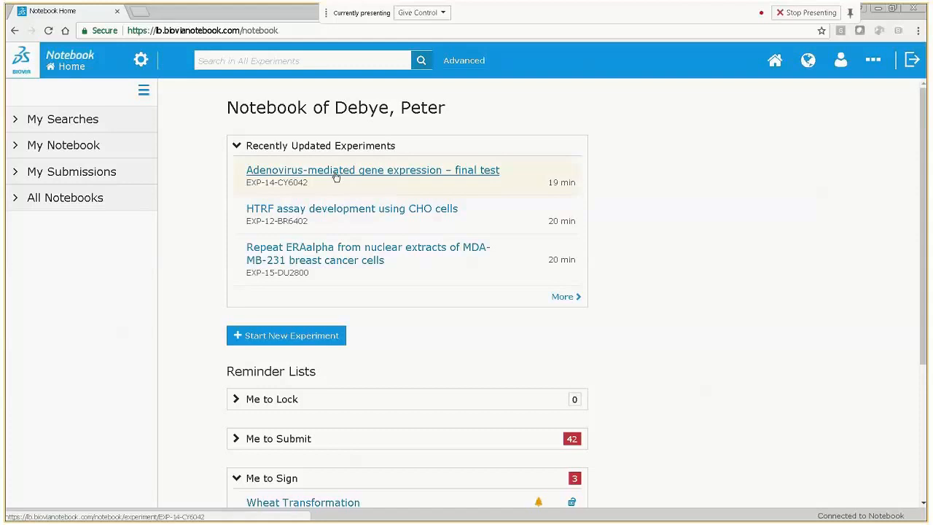
# Open the recently updated experiment "Adenovirus-mediated gene expression – final test" and review its sections from the Introduction to the File Attachment
pyautogui.click(335, 172)
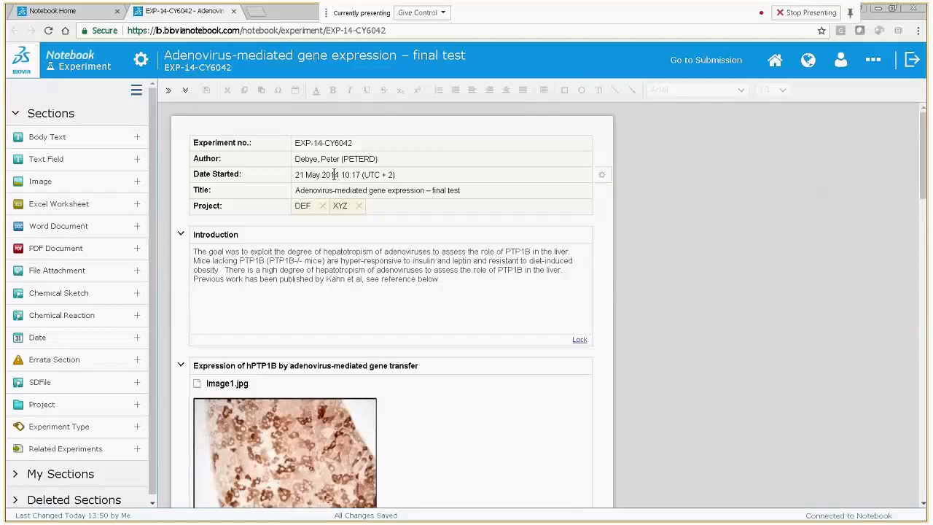
pyautogui.scroll(-1, 357, 198)
pyautogui.scroll(-12, 358, 197)
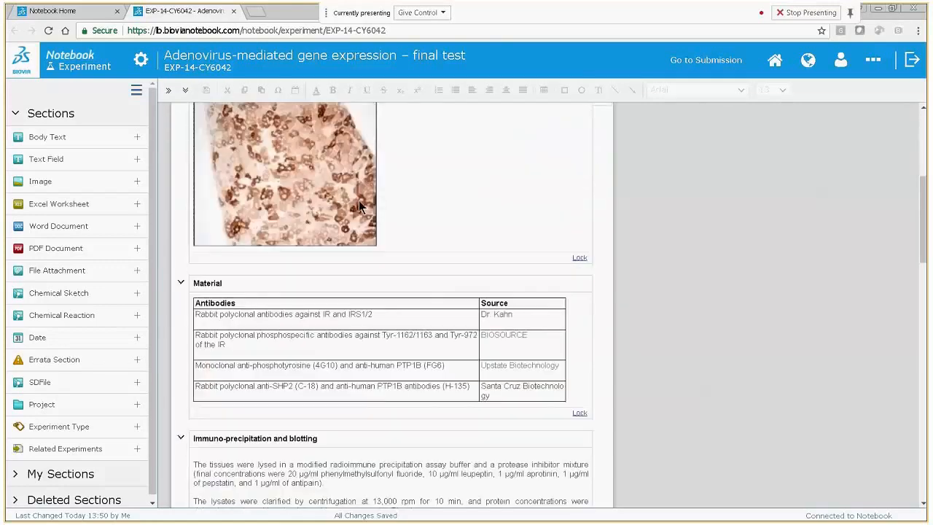
pyautogui.scroll(-10, 363, 200)
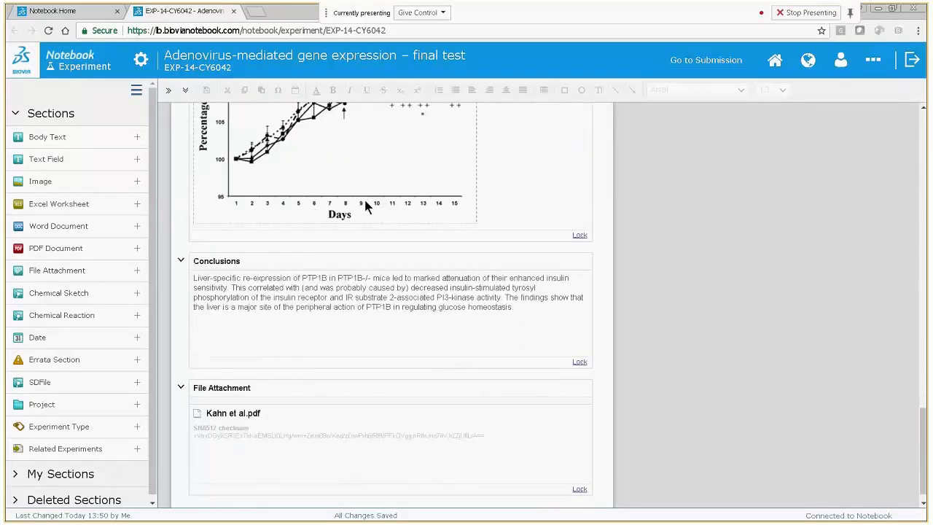
pyautogui.scroll(-1, 364, 197)
pyautogui.click(362, 369)
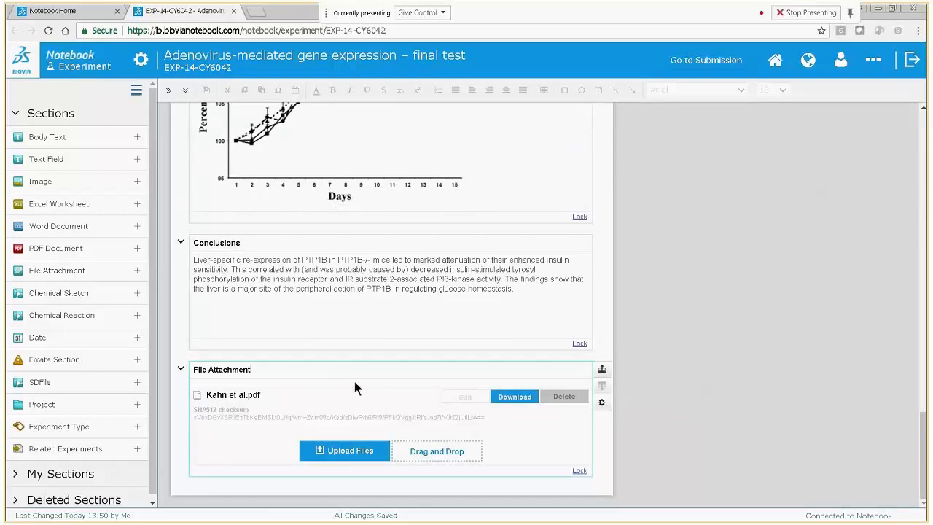
pyautogui.scroll(1, 355, 385)
pyautogui.click(369, 300)
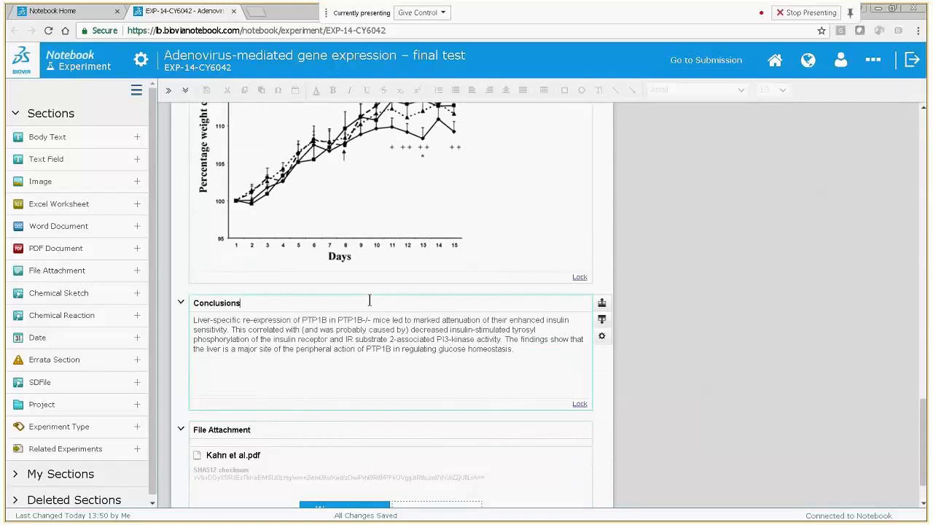
pyautogui.scroll(4, 370, 300)
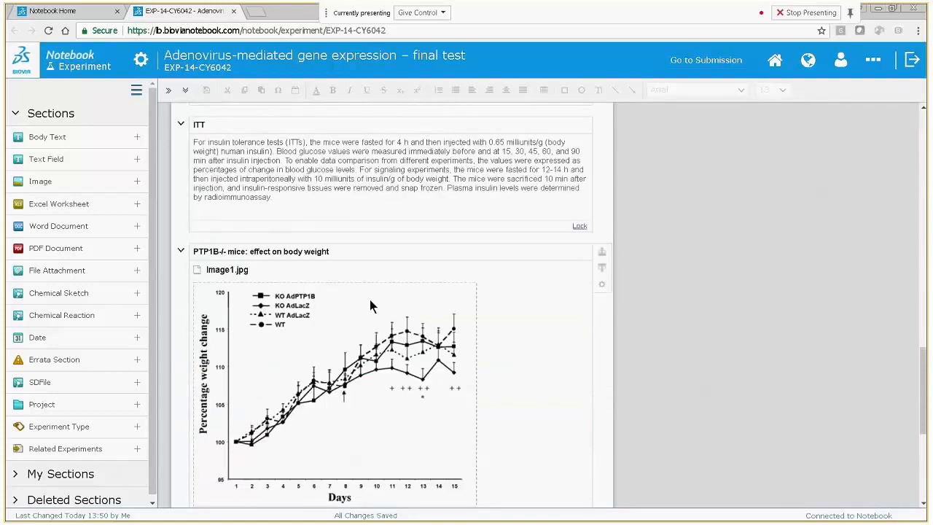
pyautogui.scroll(7, 370, 300)
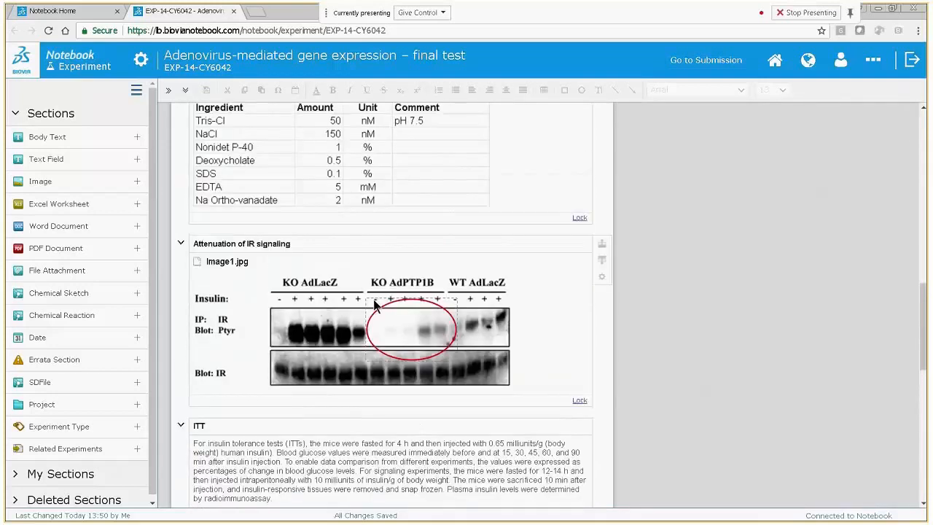
pyautogui.scroll(1, 374, 301)
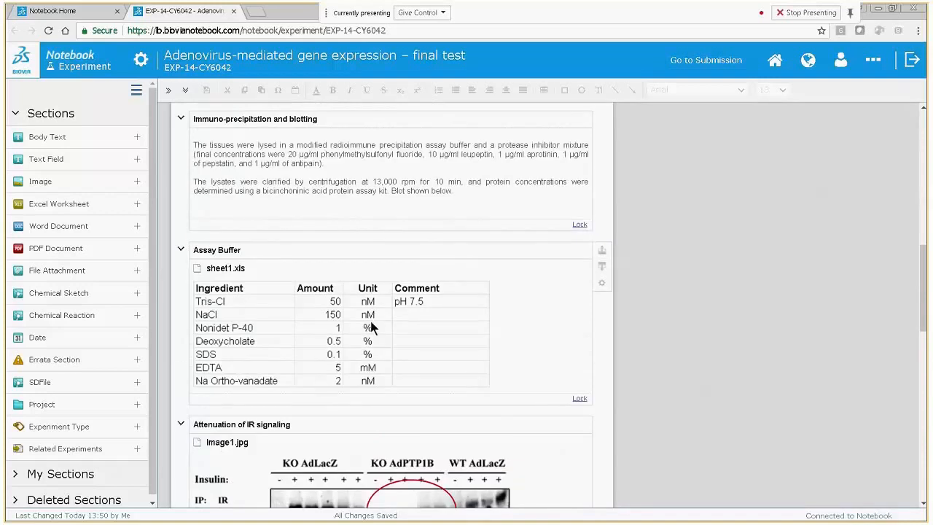
pyautogui.scroll(6, 371, 320)
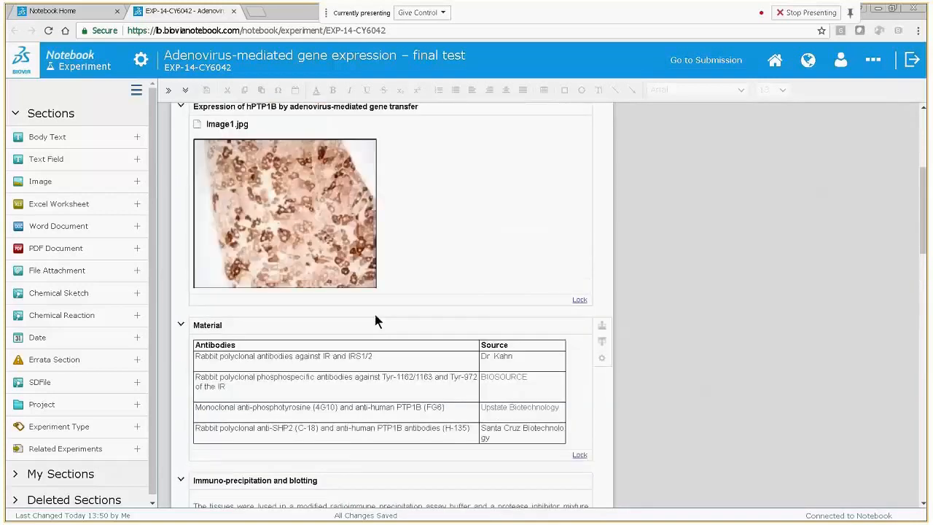
pyautogui.scroll(5, 377, 310)
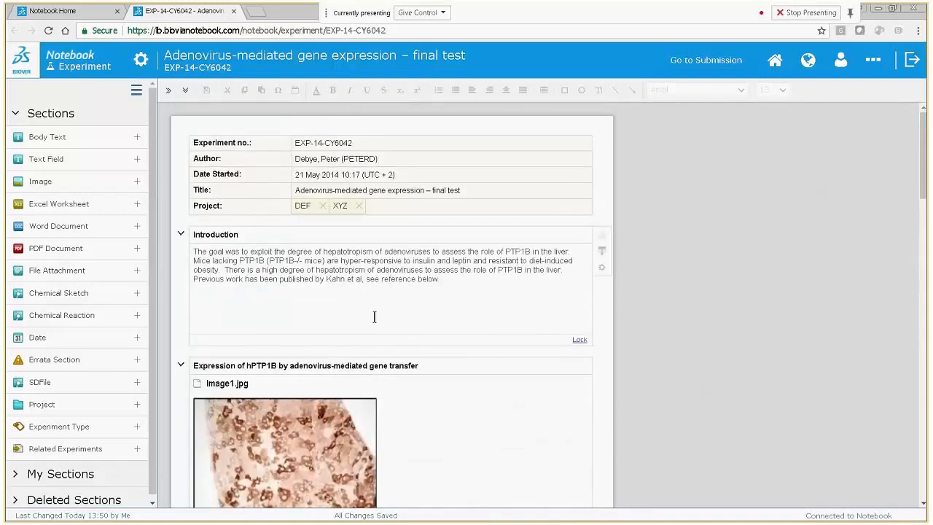
# Return to the notebook home page and create a blank new experiment without a template
pyautogui.click(80, 13)
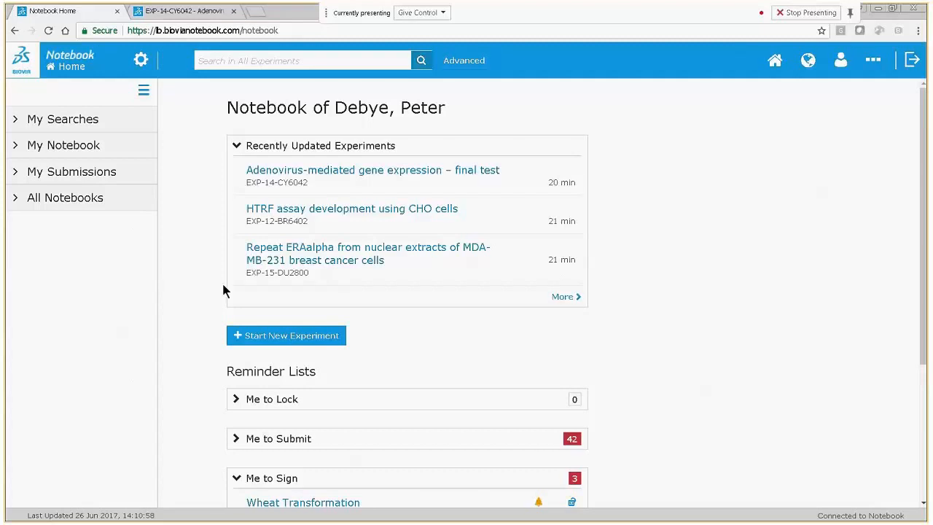
pyautogui.click(283, 339)
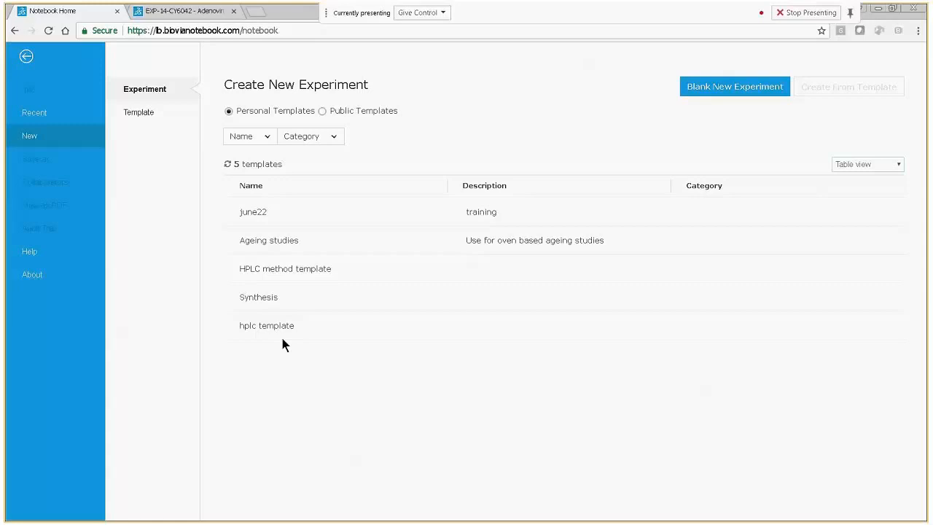
pyautogui.click(729, 88)
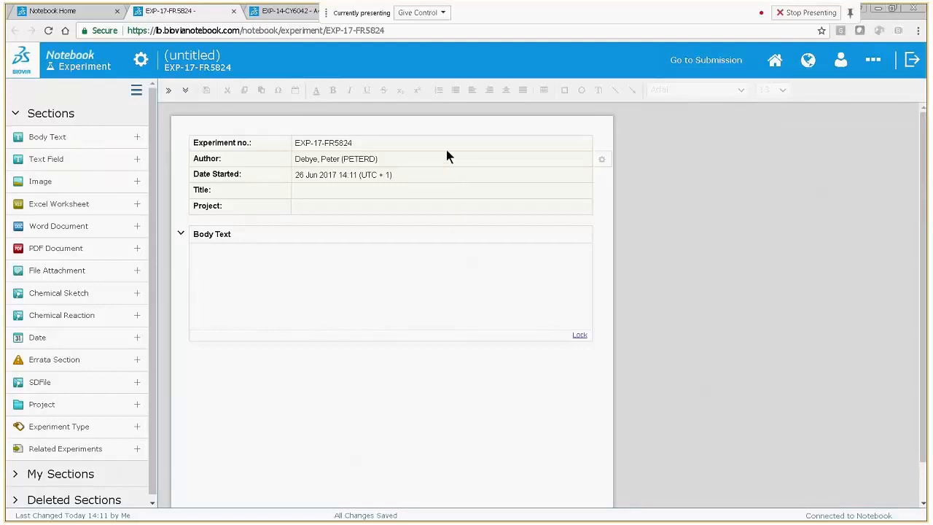
# Examine the new experiment's number, author and start date in the header table
pyautogui.moveTo(358, 143); pyautogui.dragTo(326, 143)
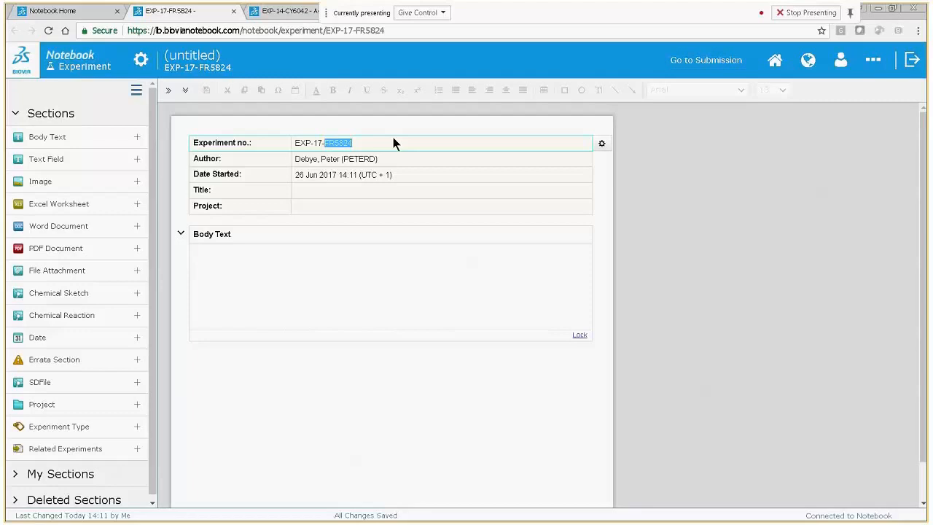
pyautogui.moveTo(379, 158); pyautogui.dragTo(296, 158)
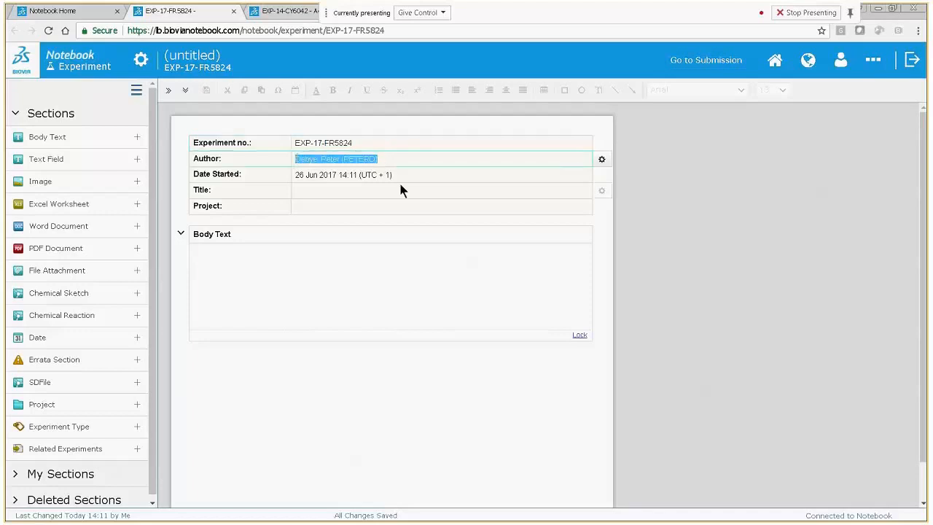
pyautogui.moveTo(394, 175); pyautogui.dragTo(299, 174)
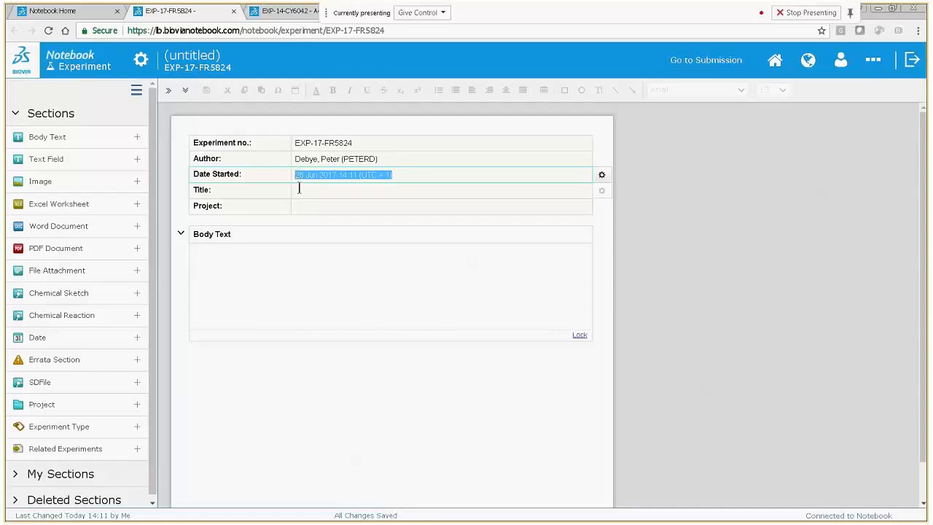
# Title the experiment "Notebook training" and assign it to the project PTP1B from the list of all projects
pyautogui.click(334, 191)
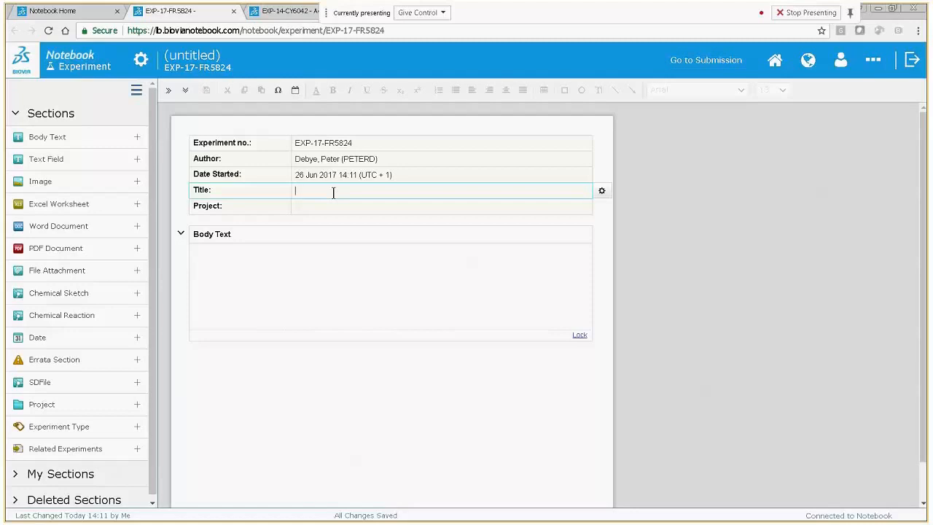
pyautogui.write('Notebook triaining')
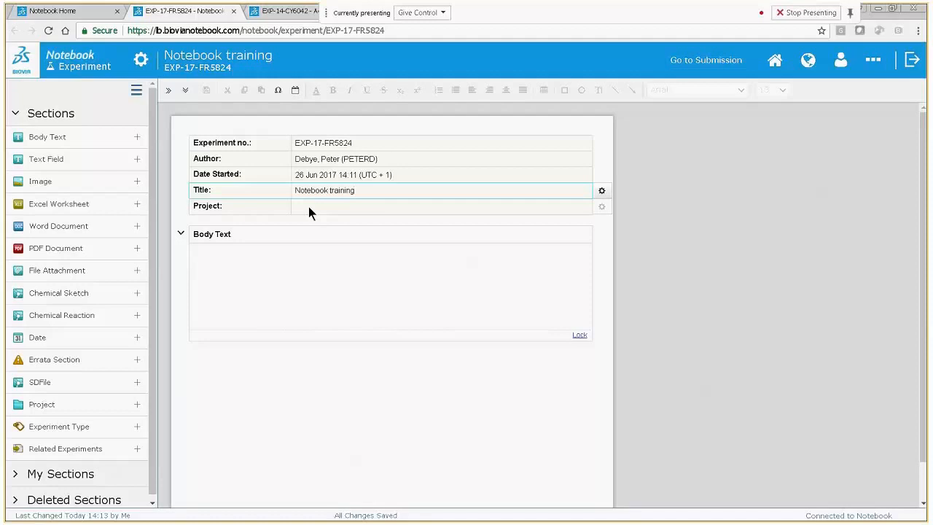
pyautogui.click(308, 208)
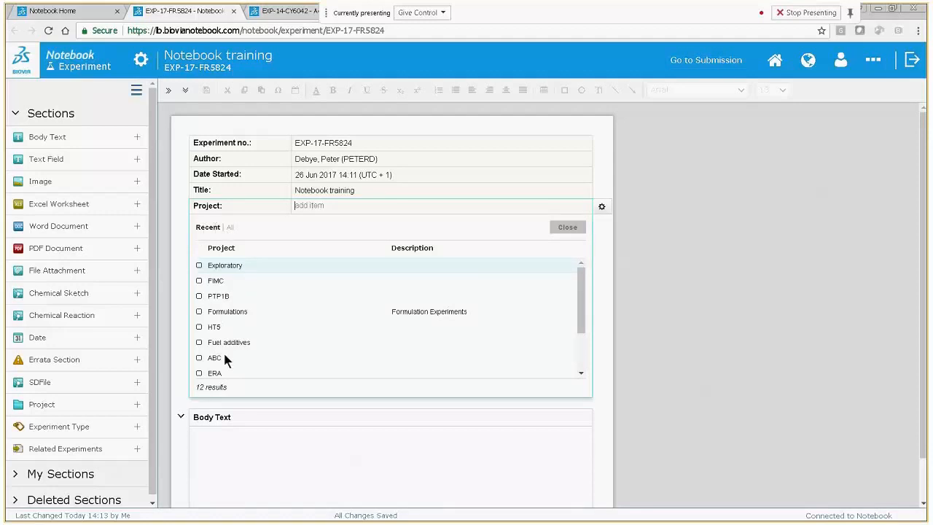
pyautogui.click(229, 226)
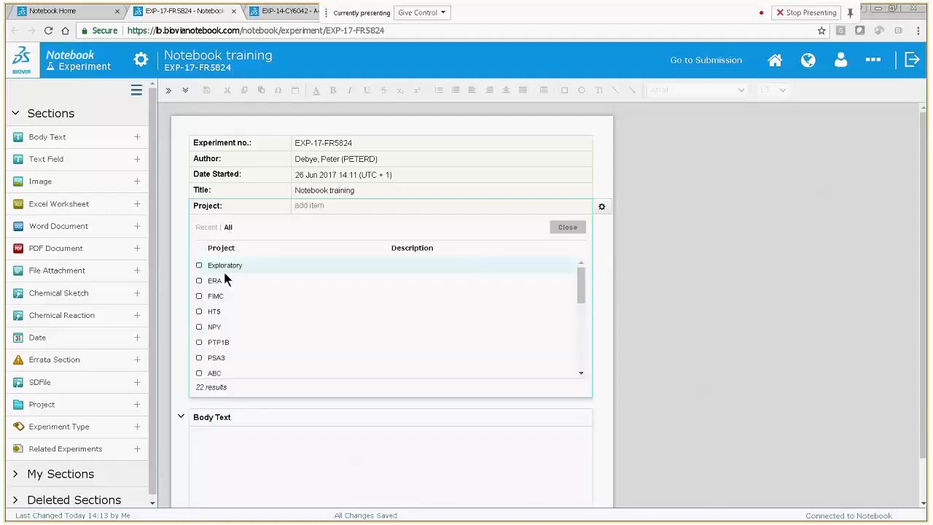
pyautogui.scroll(-5, 233, 290)
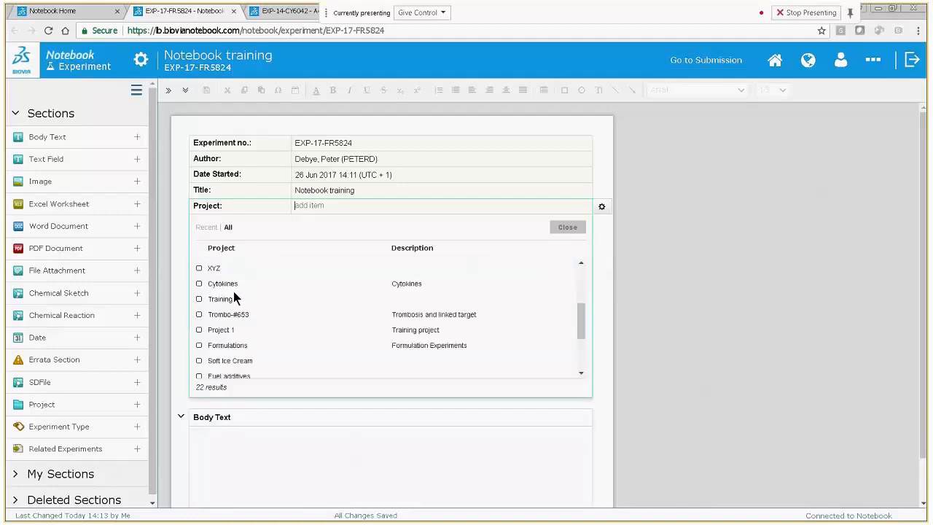
pyautogui.scroll(5, 227, 292)
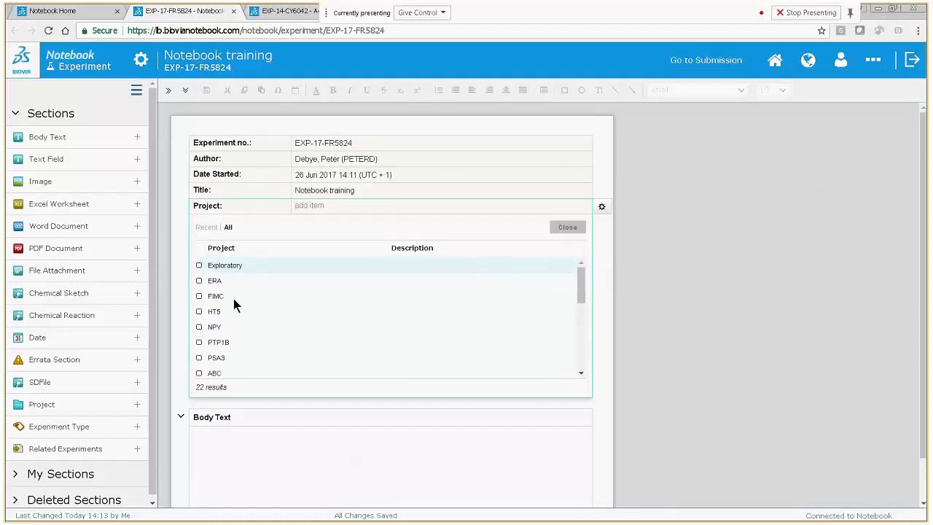
pyautogui.click(199, 342)
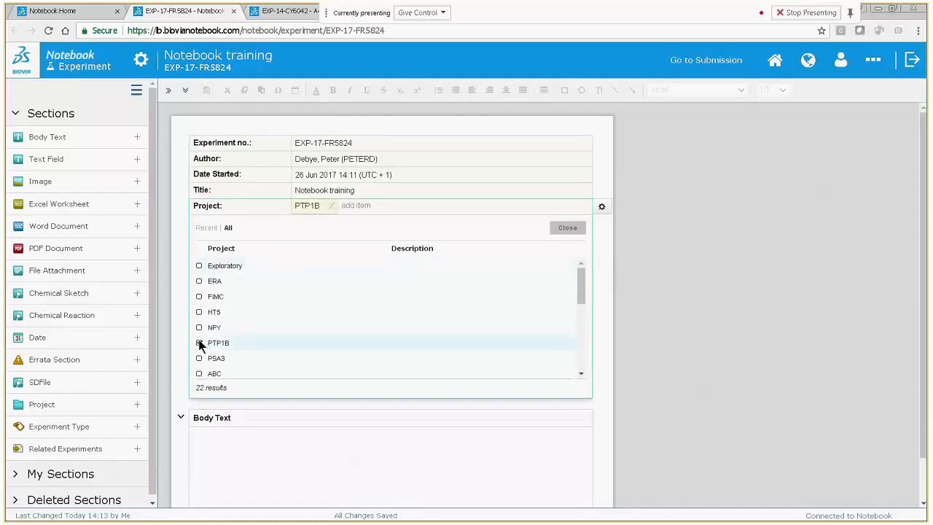
pyautogui.click(569, 228)
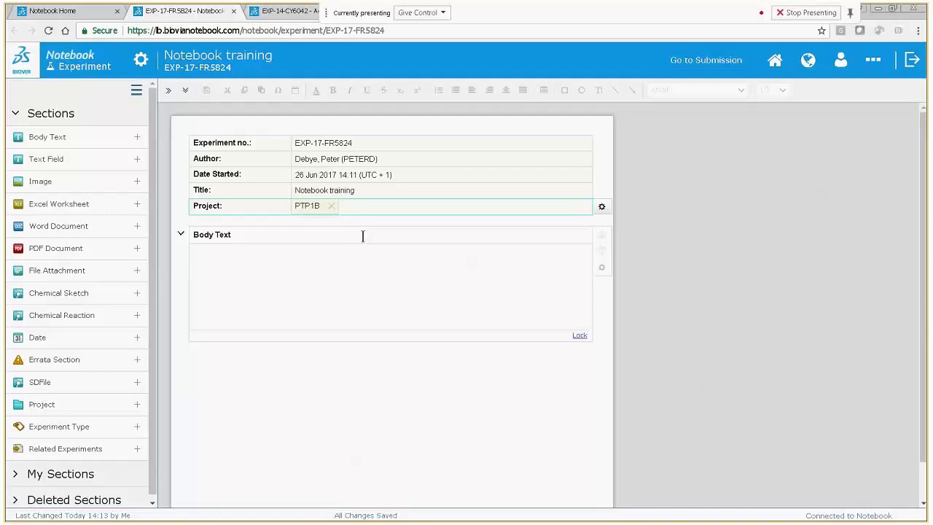
pyautogui.click(877, 69)
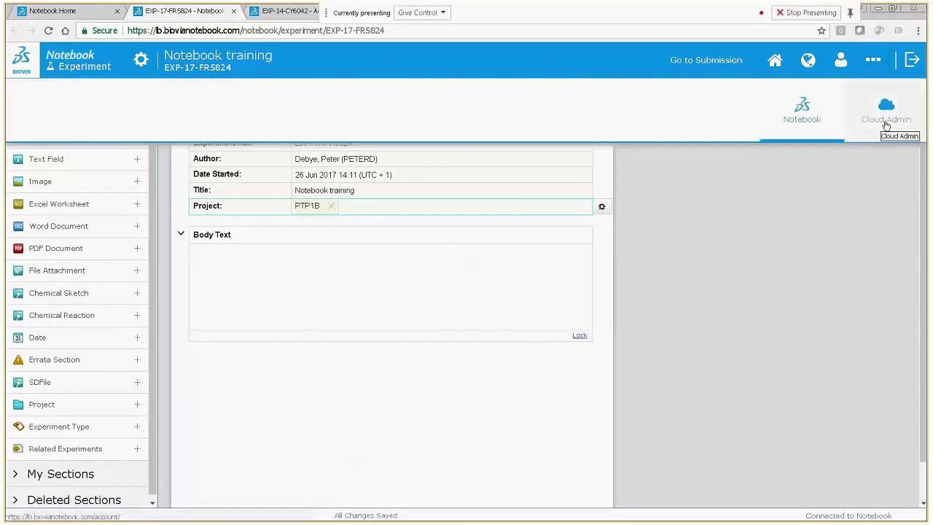
pyautogui.click(592, 230)
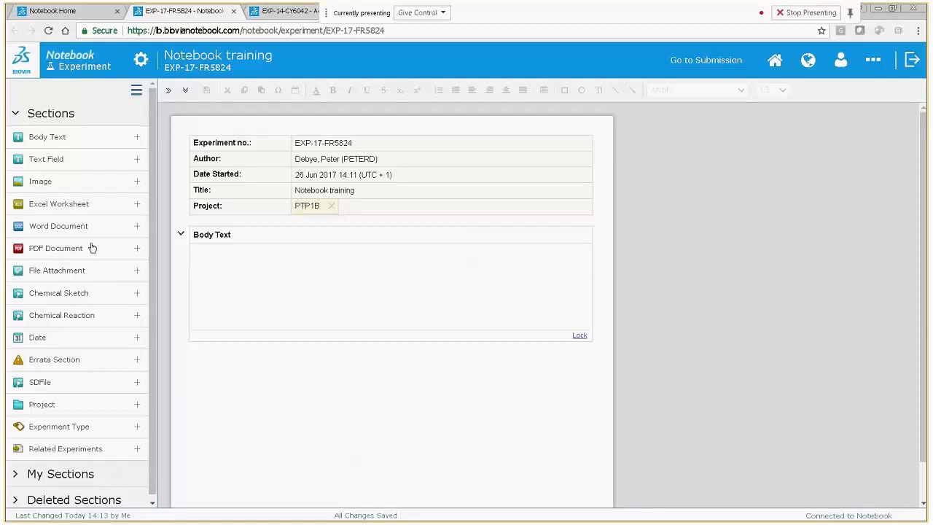
pyautogui.click(90, 116)
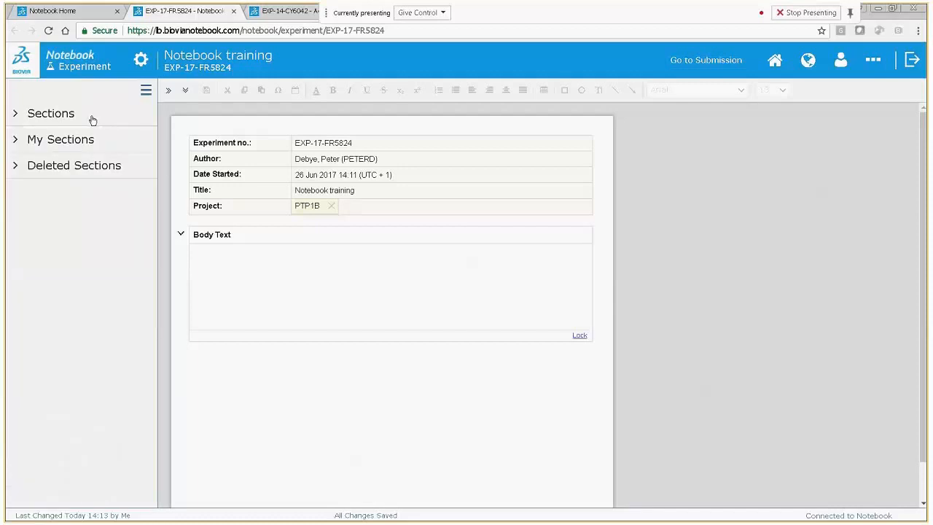
pyautogui.click(61, 119)
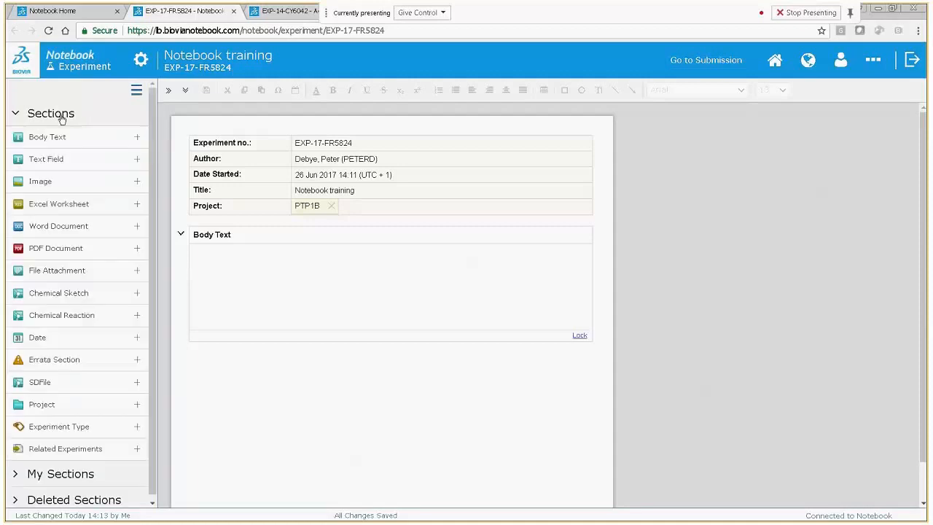
pyautogui.click(62, 119)
pyautogui.click(61, 119)
# Add an Image, an Excel Worksheet and a second Body Text section below the existing Body Text section
pyautogui.click(292, 234)
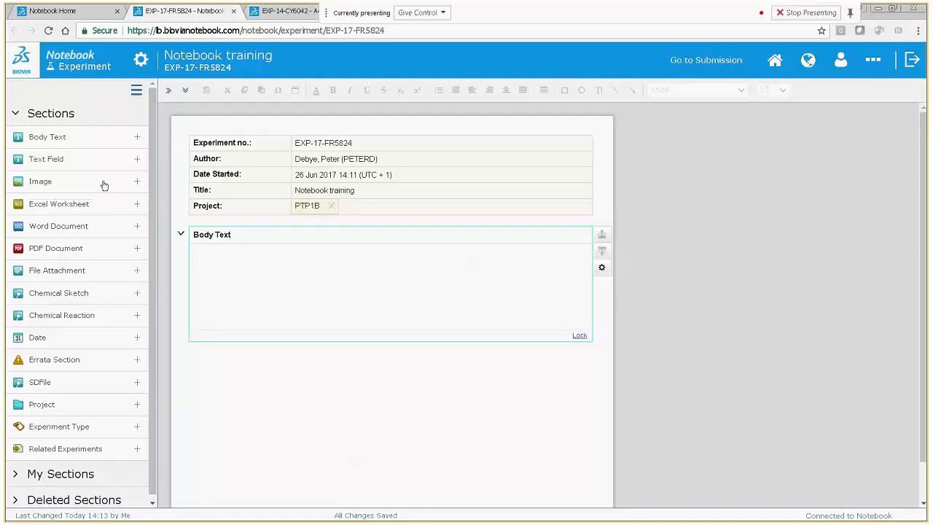
pyautogui.click(137, 184)
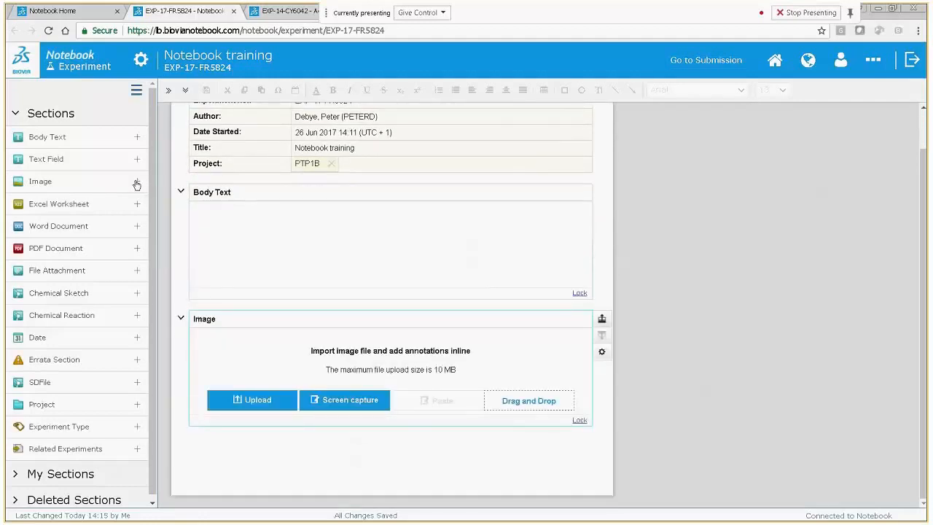
pyautogui.click(137, 204)
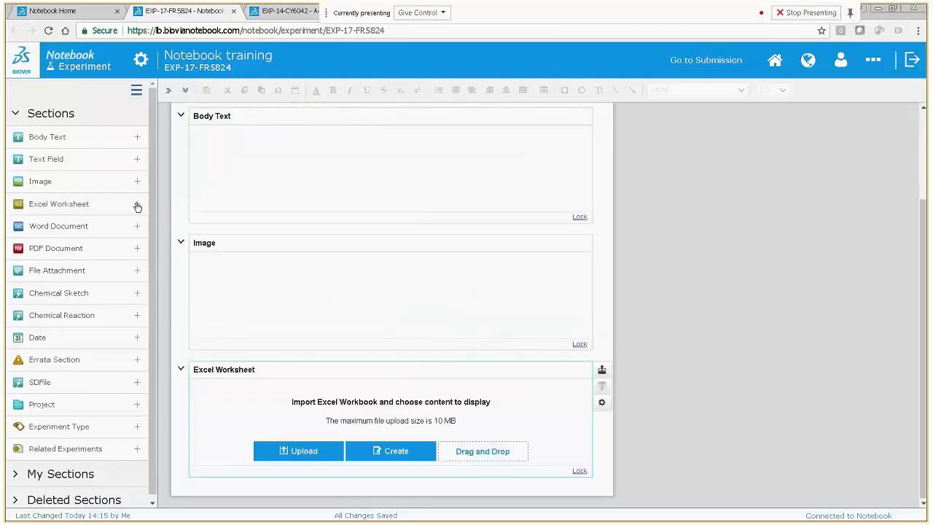
pyautogui.click(138, 140)
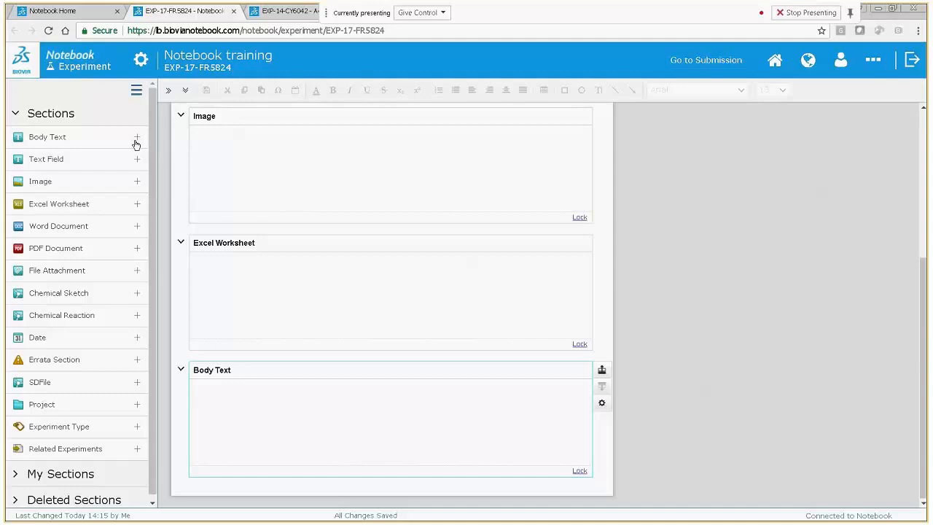
# Open the section options of the first Body Text section below the header table
pyautogui.scroll(4, 291, 204)
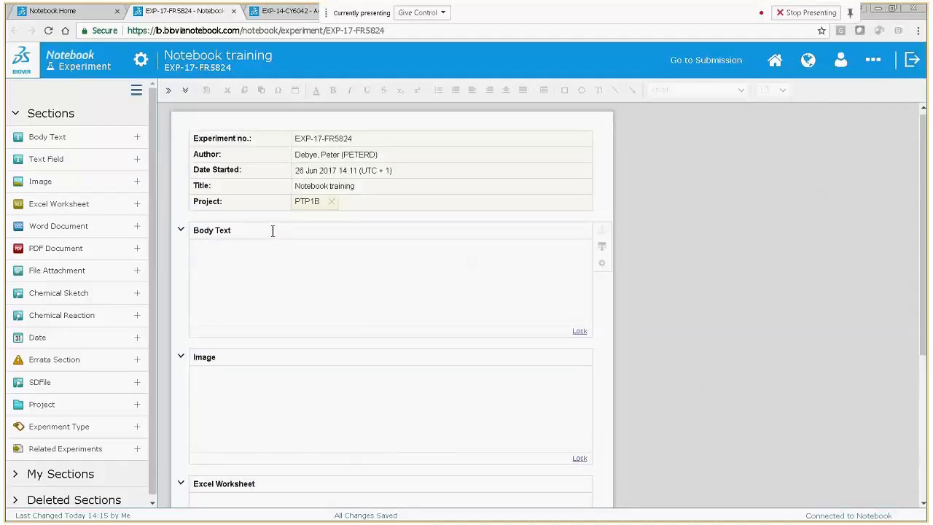
pyautogui.click(272, 230)
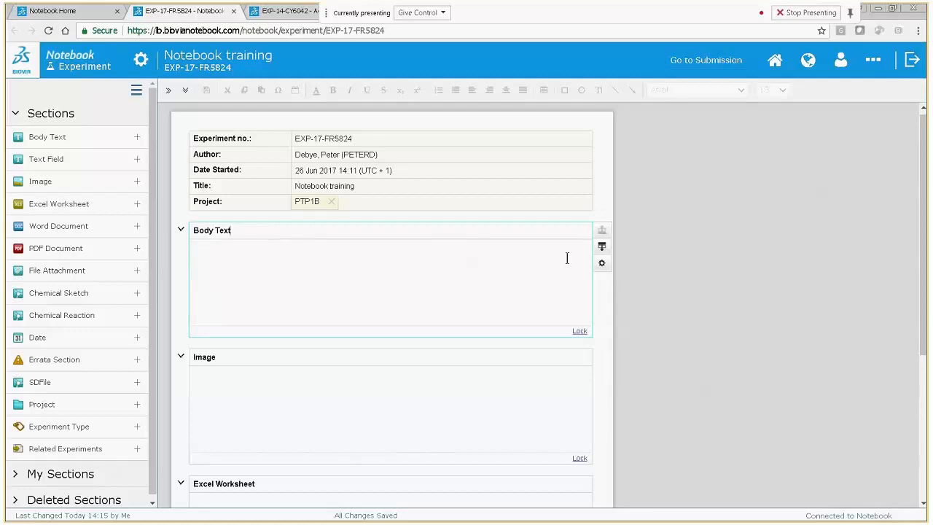
pyautogui.click(606, 265)
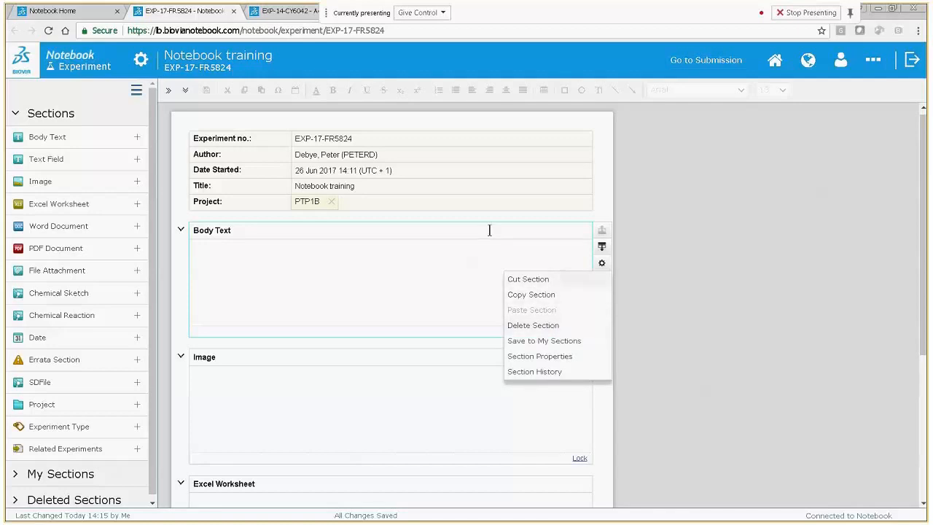
# Switch to experiment EXP-14-CY6042 and copy its "Immuno-precipitation and blotting" section
pyautogui.click(292, 16)
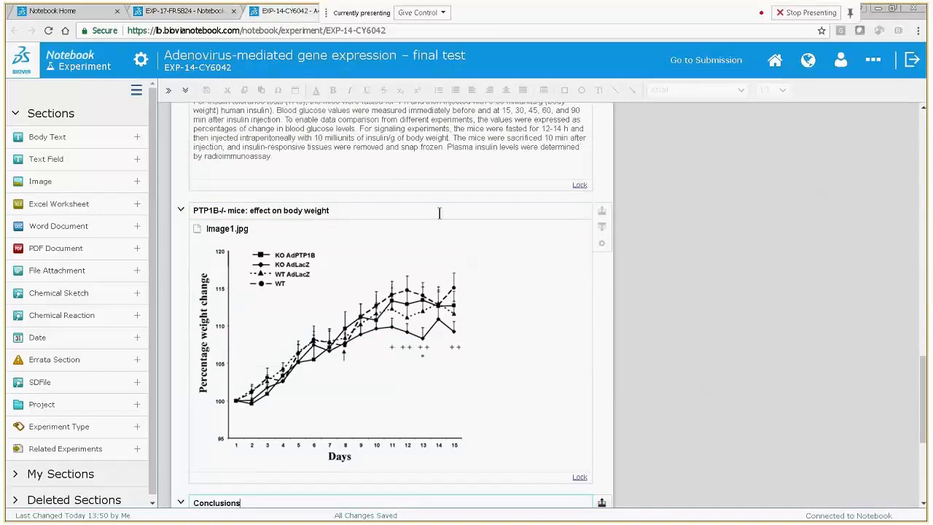
pyautogui.scroll(15, 439, 213)
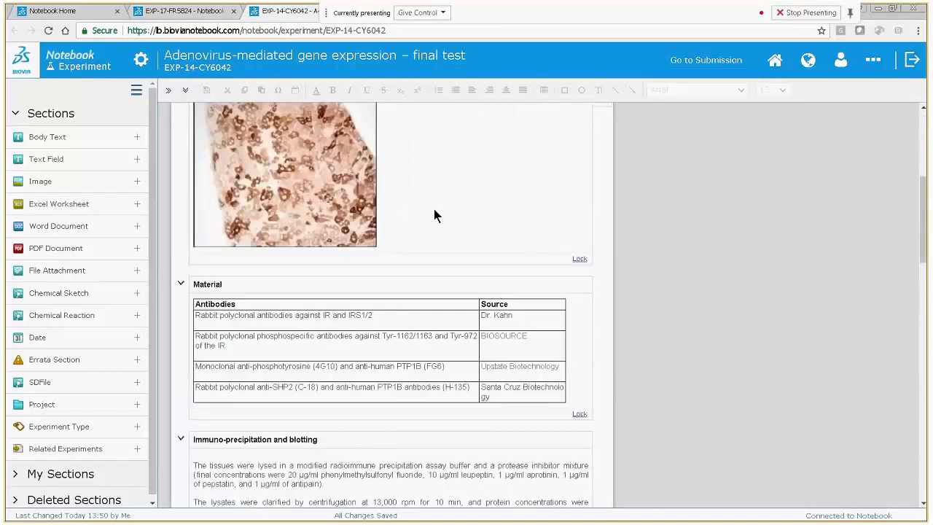
pyautogui.scroll(6, 434, 211)
pyautogui.scroll(-2, 432, 211)
pyautogui.scroll(-3, 433, 211)
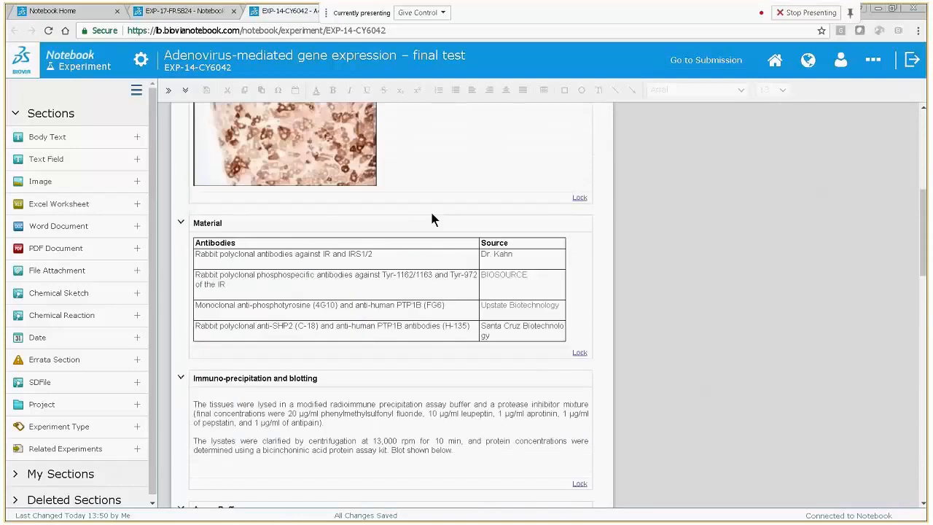
pyautogui.scroll(-1, 430, 210)
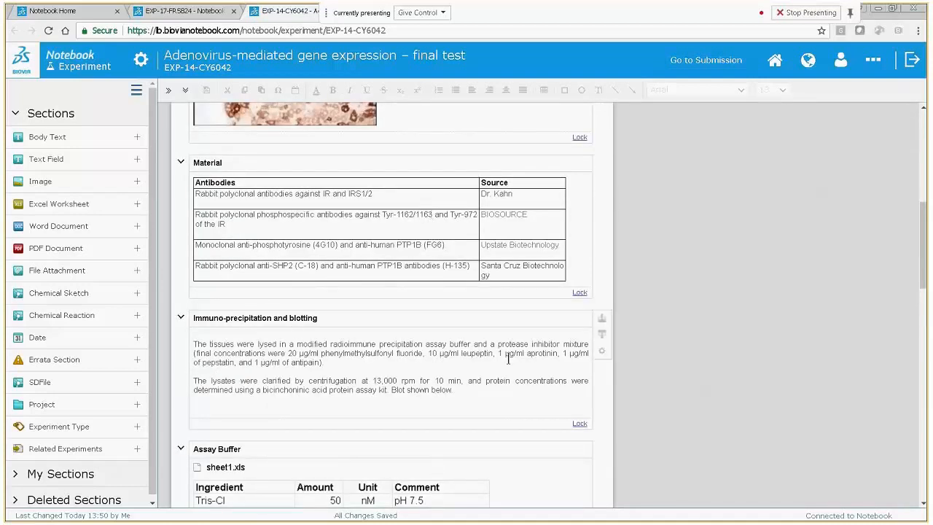
pyautogui.click(602, 353)
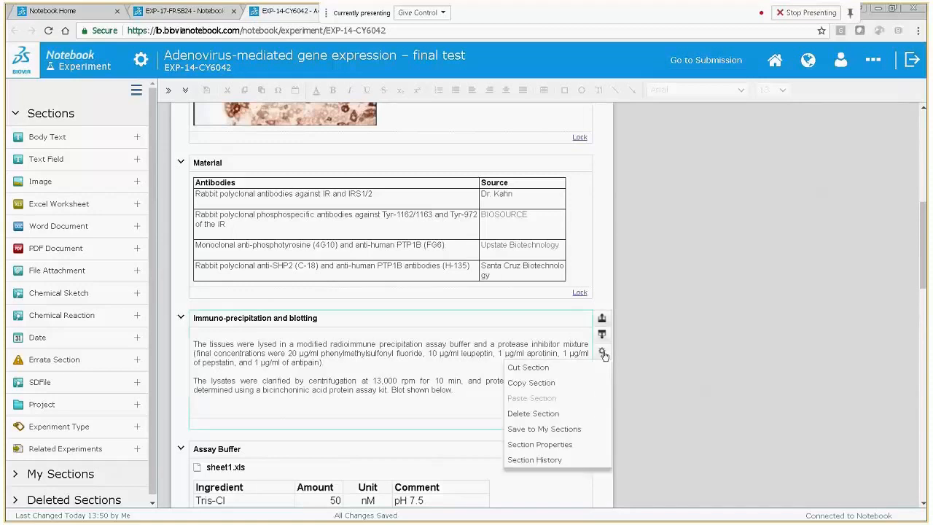
pyautogui.click(566, 387)
# Return to the "Notebook training" experiment and paste the copied section below the first Body Text section
pyautogui.click(200, 15)
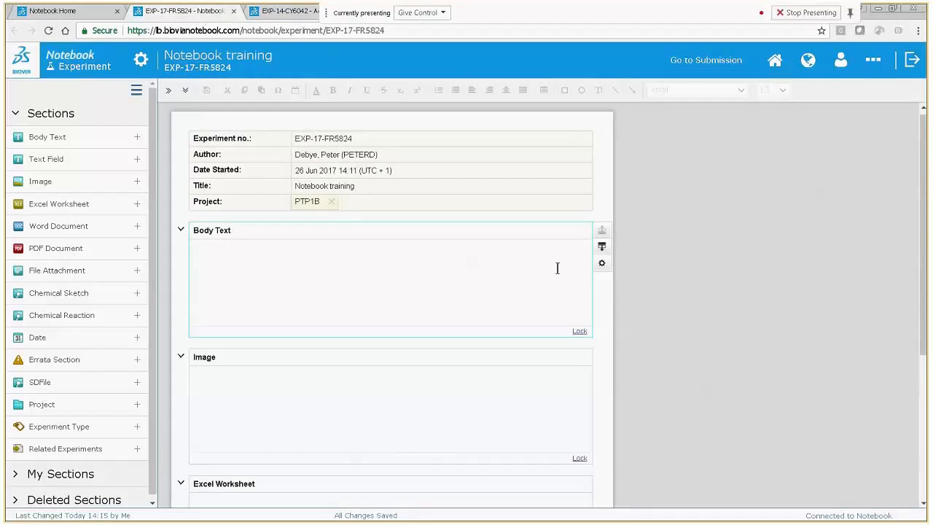
pyautogui.click(602, 266)
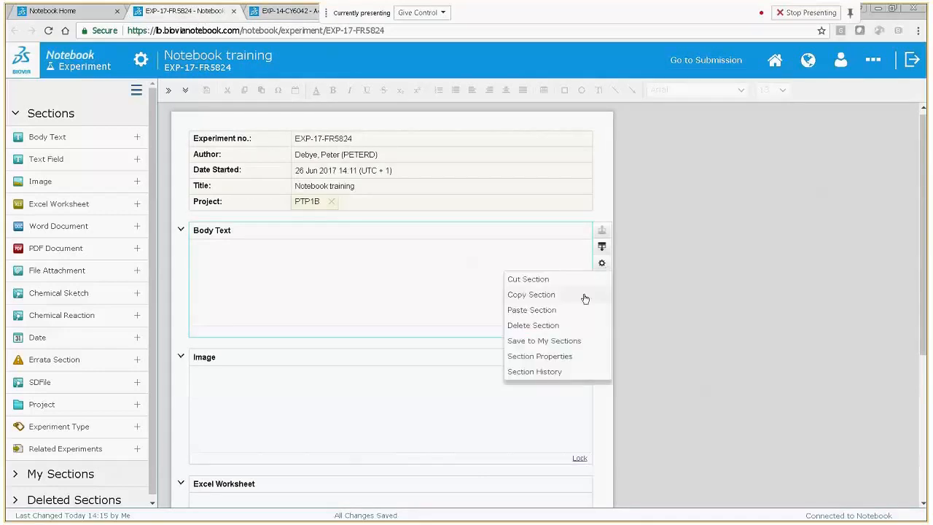
pyautogui.click(576, 311)
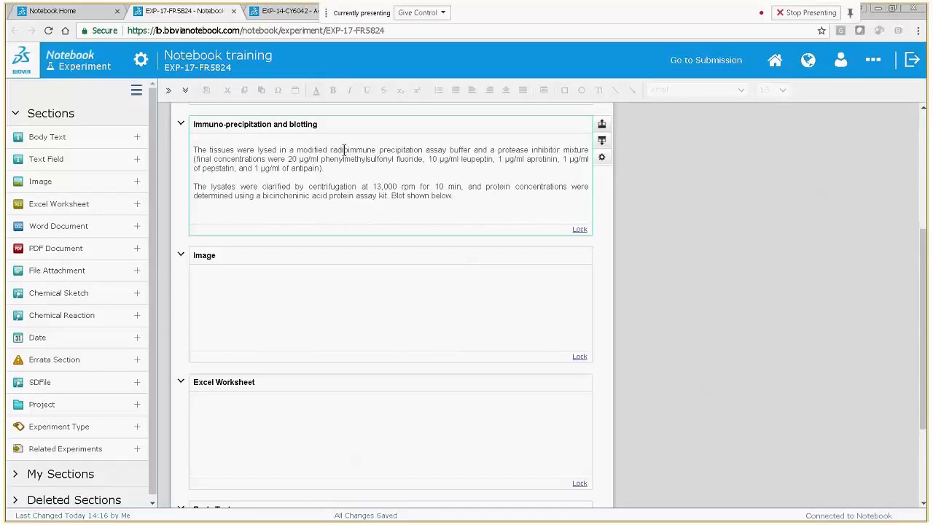
# Move the "Immuno-precipitation and blotting" section above the Body Text section and back below it
pyautogui.scroll(3, 373, 157)
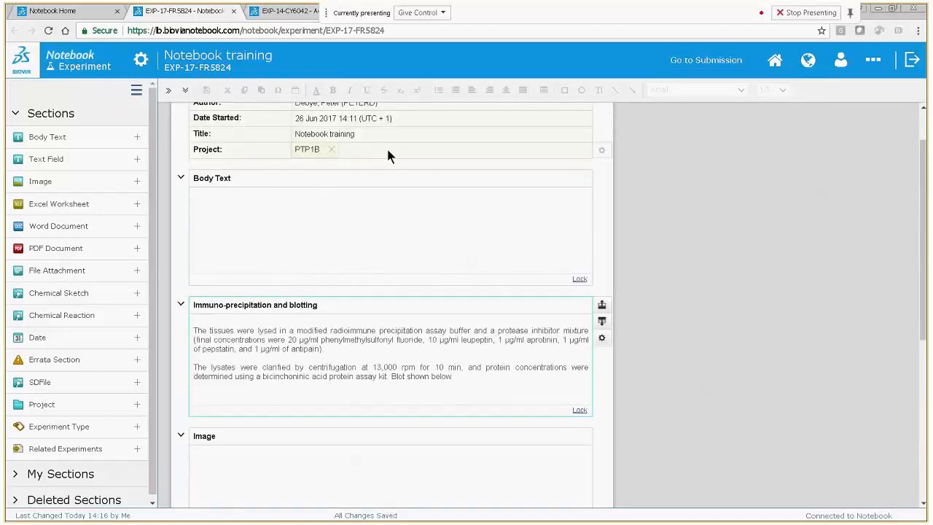
pyautogui.click(601, 306)
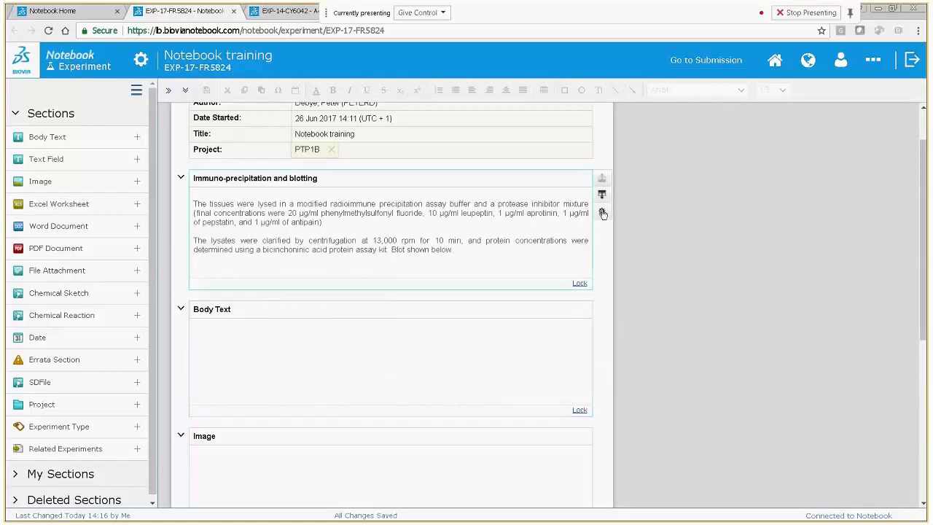
pyautogui.click(602, 195)
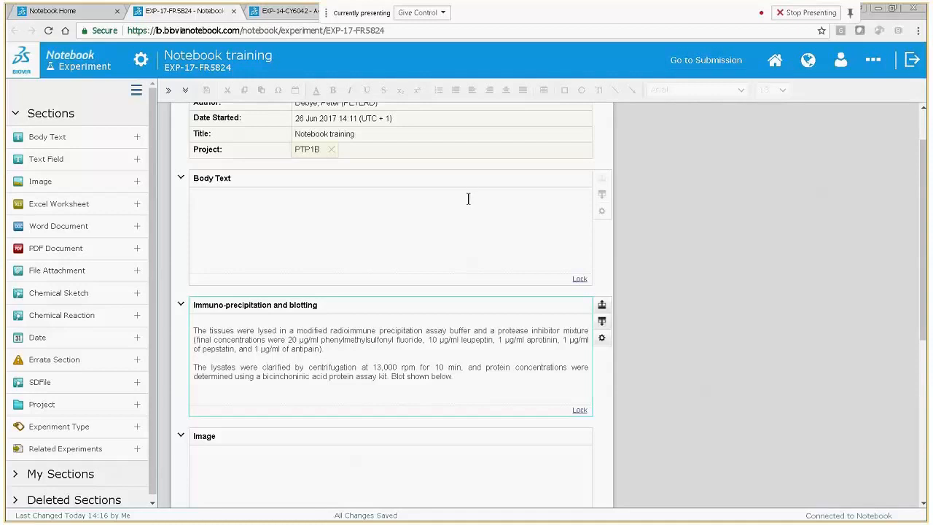
# Rename the first Body Text section as "Aims"
pyautogui.moveTo(234, 178); pyautogui.dragTo(193, 178)
pyautogui.write('Aims')
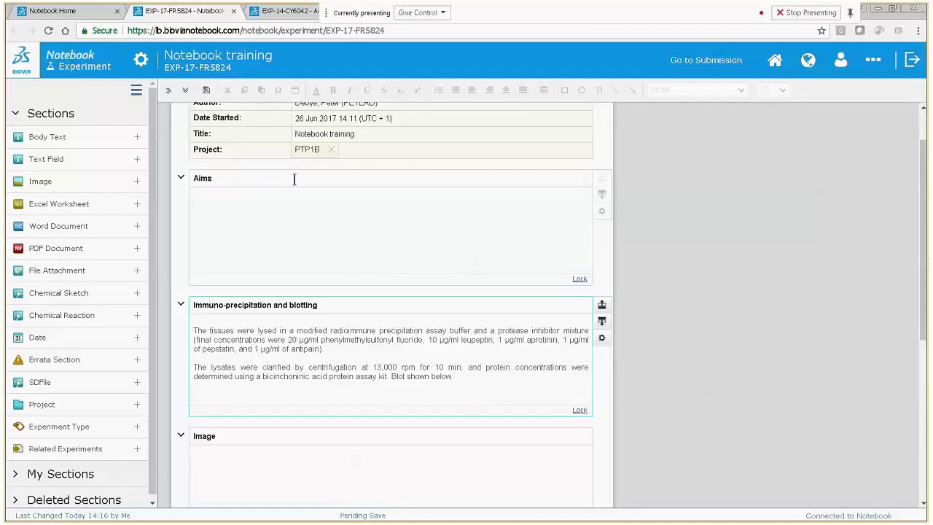
# Examine the font families and font sizes available for the text of the Aims section
pyautogui.click(223, 207)
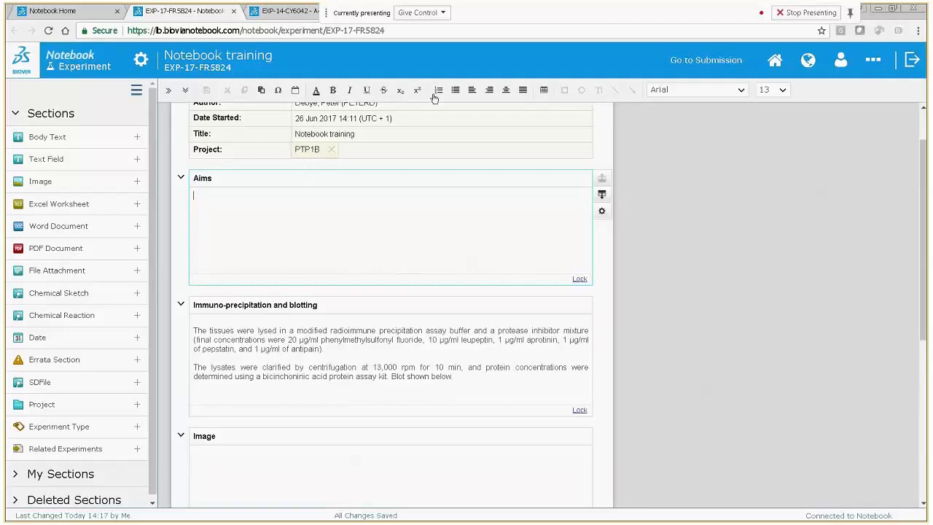
pyautogui.click(740, 91)
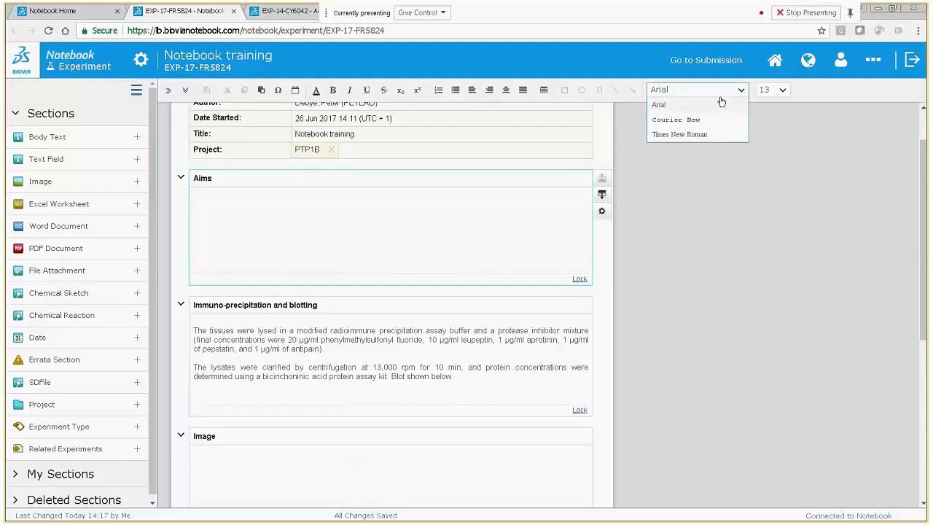
pyautogui.click(783, 91)
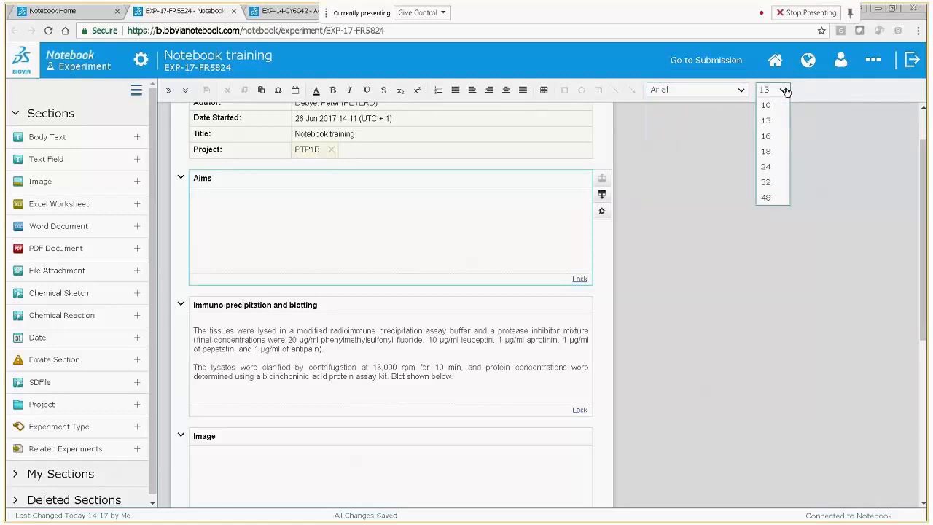
# Write "The aim of this expt" in the Aims section and insert the current date and time stamp below it
pyautogui.click(218, 204)
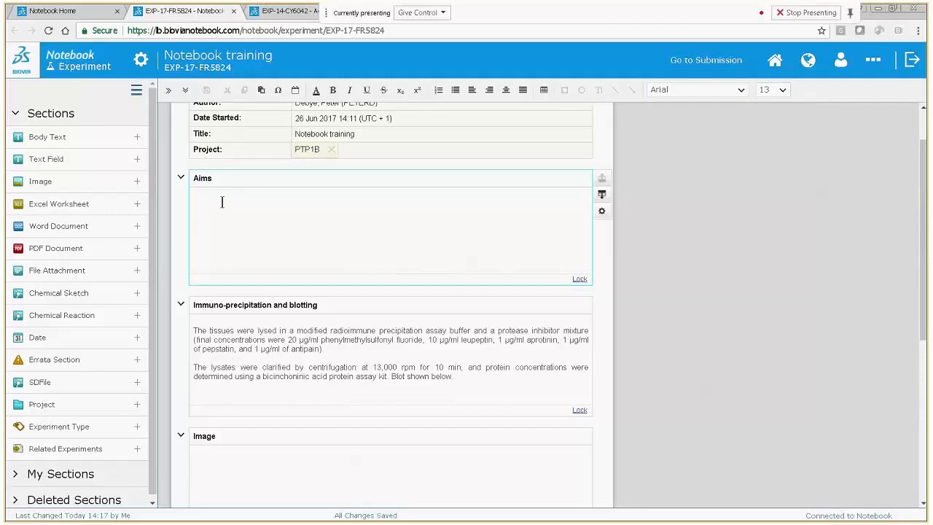
pyautogui.write('The aim of this expl')
pyautogui.press('Return')
pyautogui.press('Return')
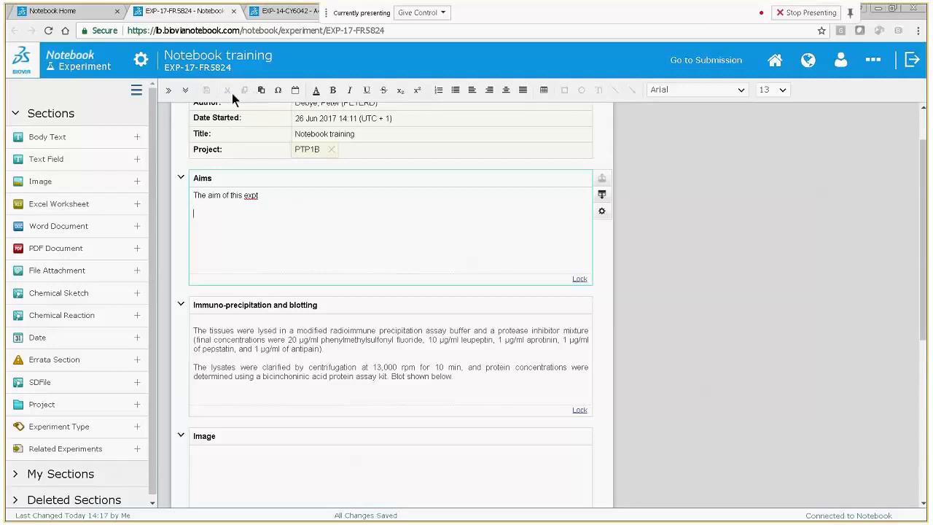
pyautogui.click(298, 93)
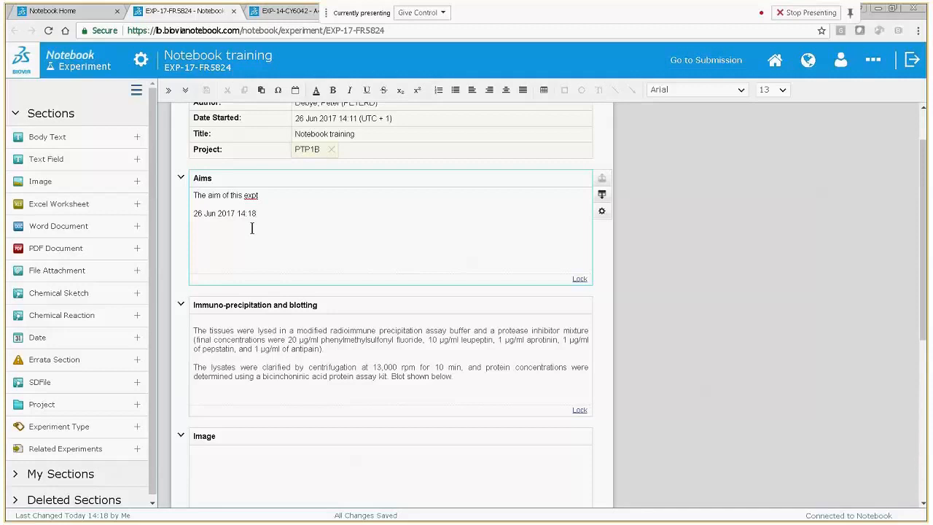
# Enter "µL" on a new line below the date stamp, using the special character µ
pyautogui.press('Return')
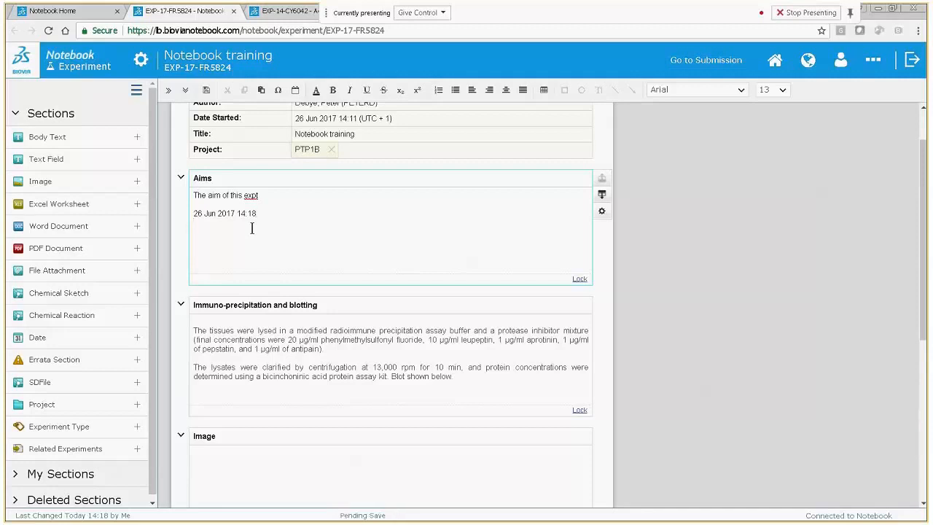
pyautogui.click(279, 93)
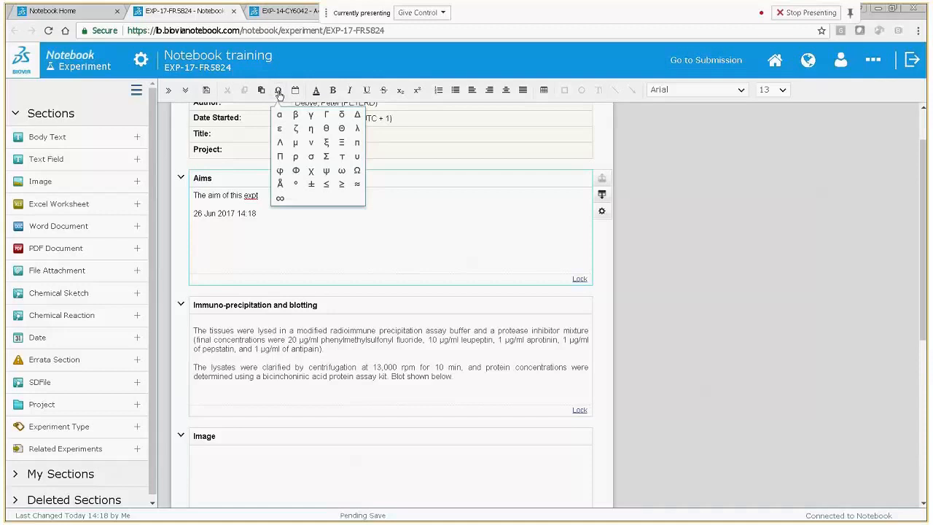
pyautogui.click(296, 143)
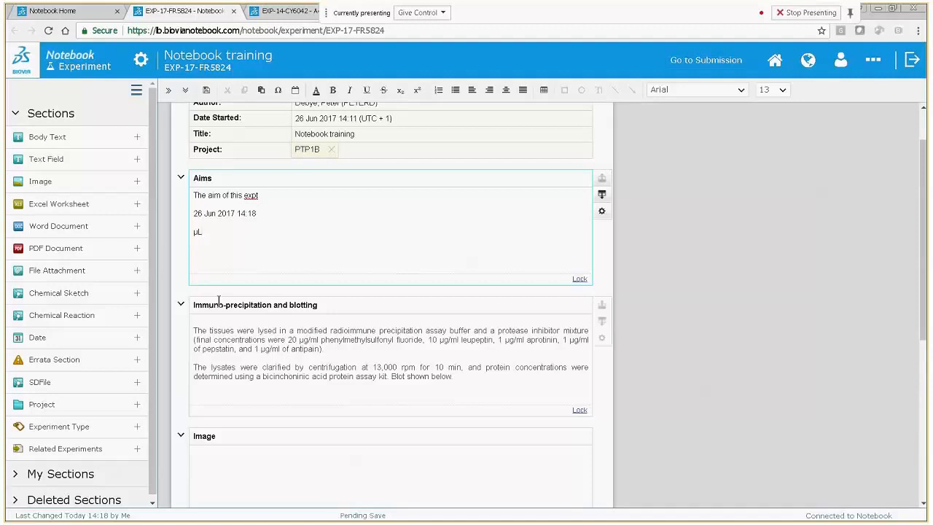
# Add the file Western_blot.jpg to the empty Image section
pyautogui.scroll(-2, 221, 303)
pyautogui.scroll(-2, 222, 303)
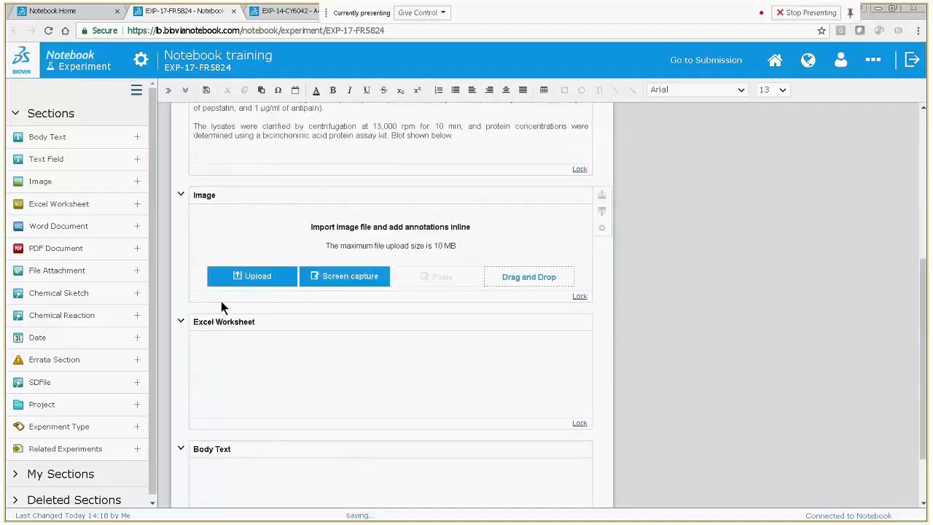
pyautogui.click(360, 199)
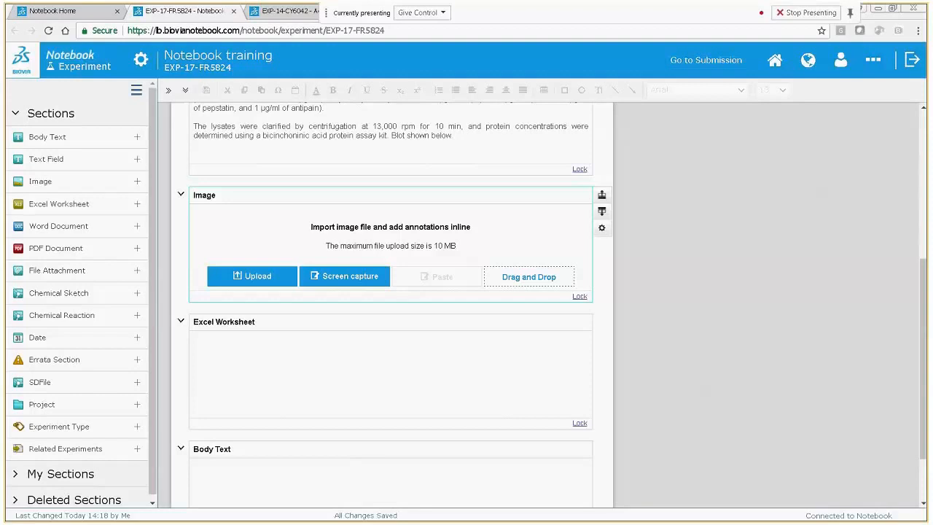
pyautogui.moveTo(7, 230); pyautogui.dragTo(266, 239)
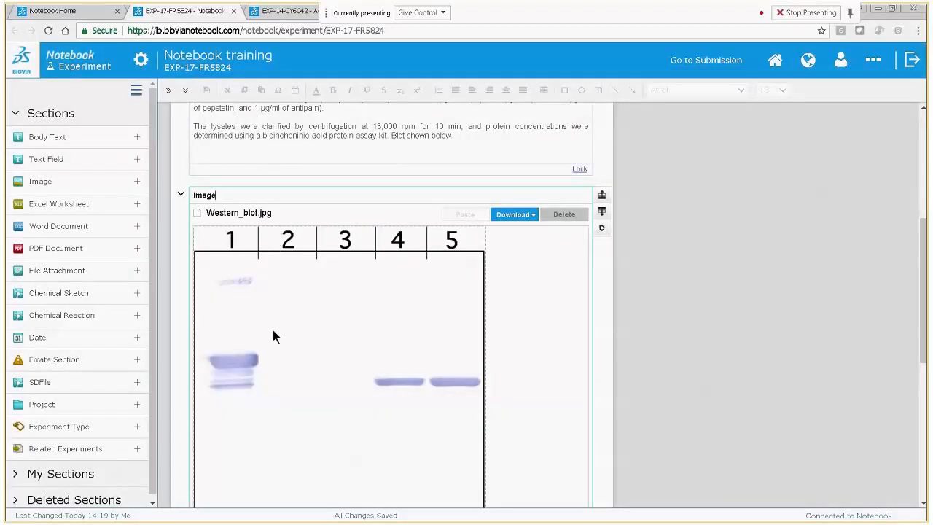
# Examine the download options offered for the Western_blot.jpg image, and close them without downloading
pyautogui.scroll(-1, 302, 326)
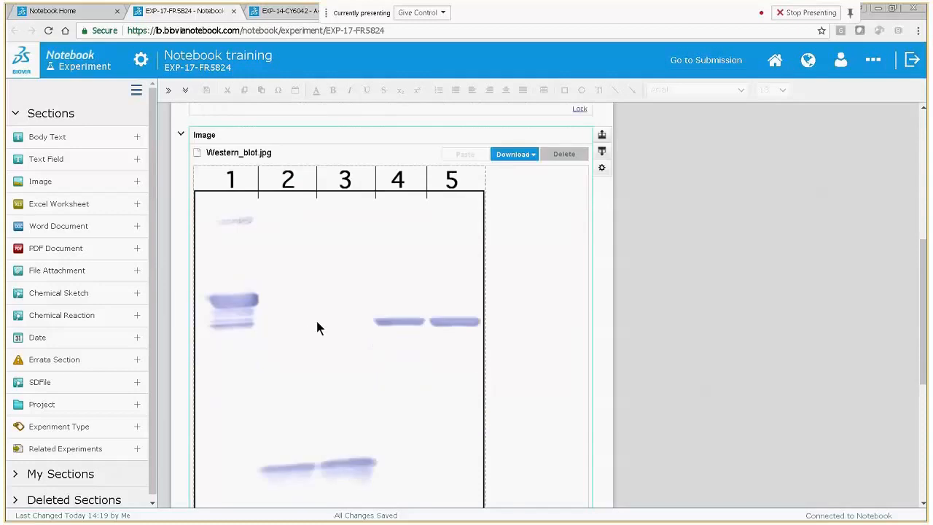
pyautogui.click(533, 157)
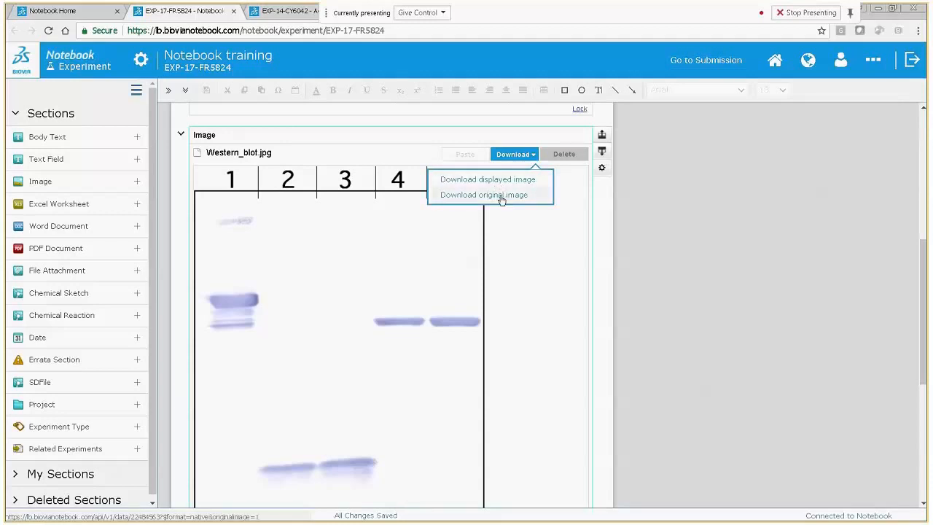
pyautogui.click(567, 248)
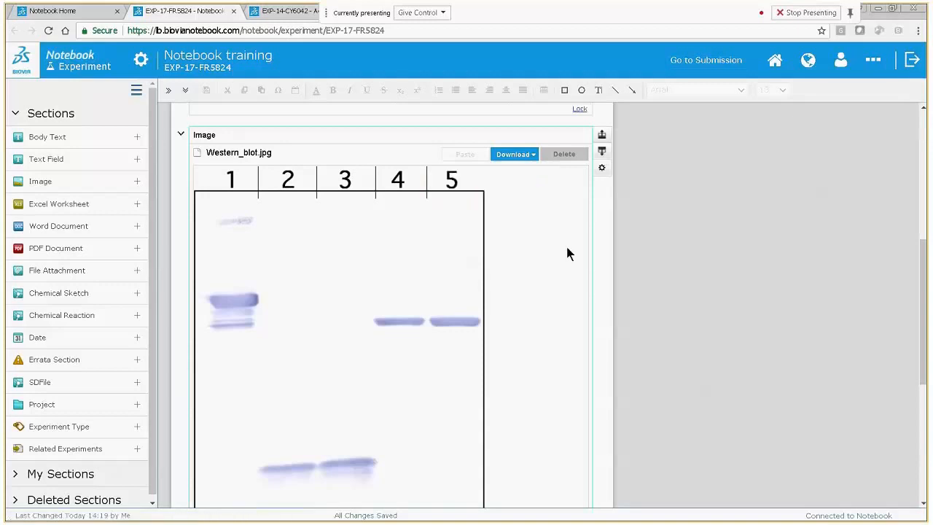
# Rename the Image section as "Western blot"
pyautogui.doubleClick(217, 135)
pyautogui.write('We')
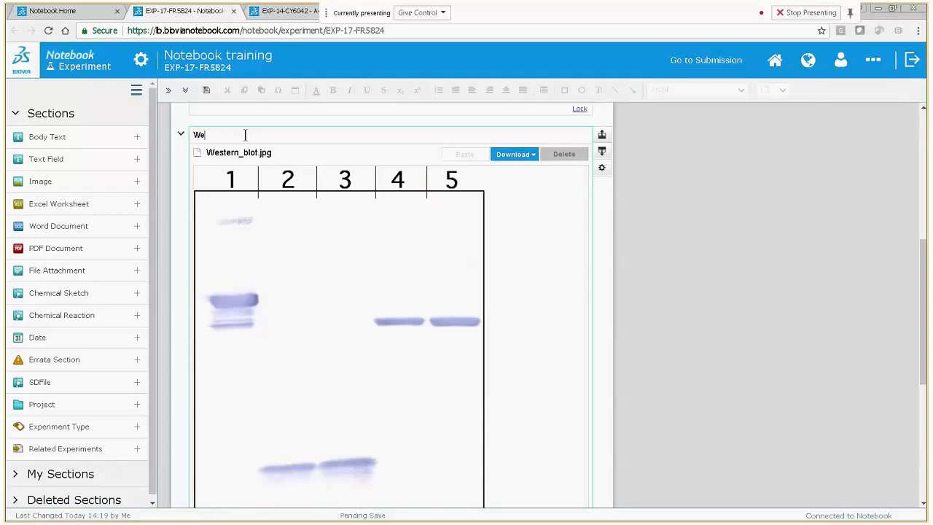
pyautogui.write('stern blot')
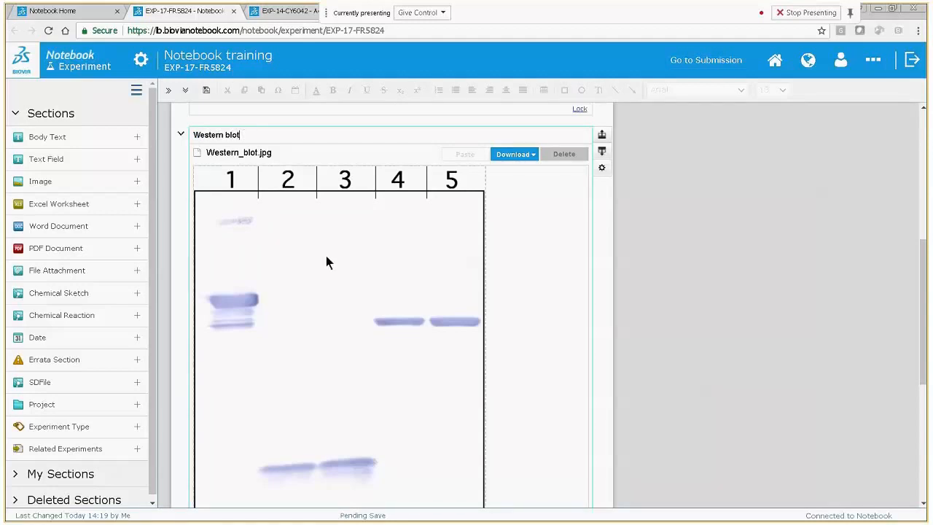
# Scale the blot image down proportionally within the Western blot section
pyautogui.scroll(-2, 326, 256)
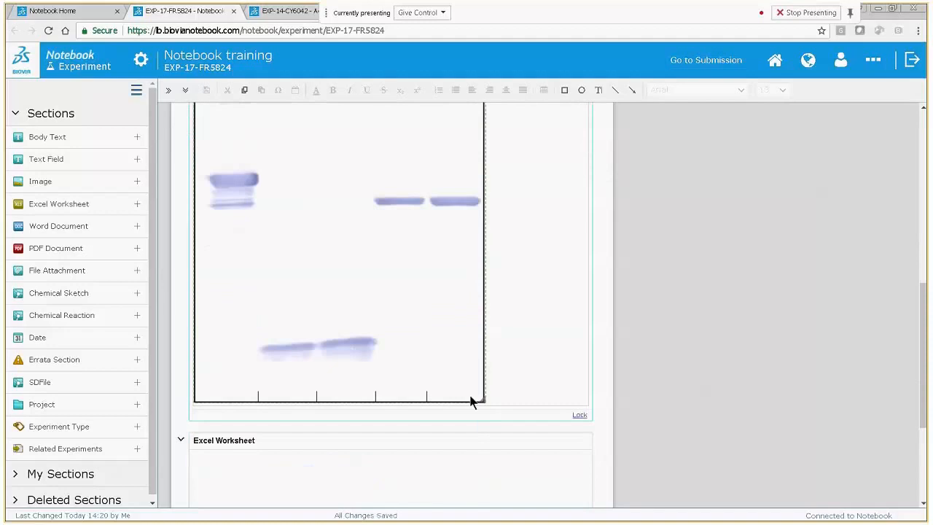
pyautogui.moveTo(472, 402); pyautogui.dragTo(432, 339)
pyautogui.scroll(2, 467, 309)
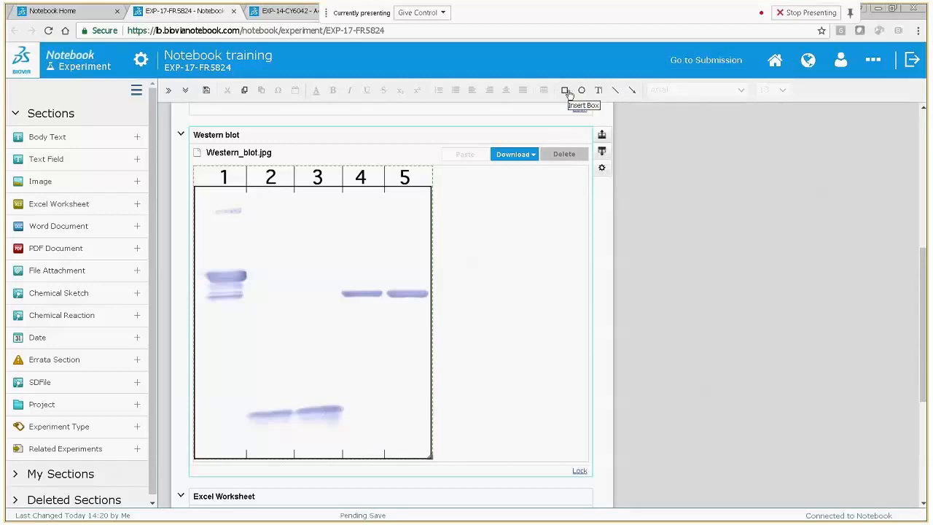
# Draw an arrow annotation on the blot image, running from the blank area beside the blot to the lane 4 band
pyautogui.click(634, 94)
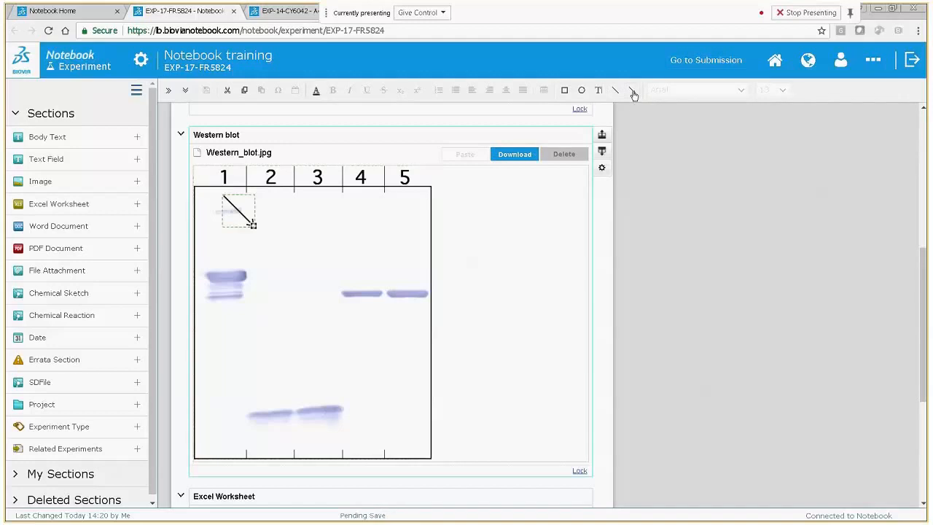
pyautogui.moveTo(247, 199)
pyautogui.mouseDown()
pyautogui.moveTo(382, 322)
pyautogui.moveTo(253, 306)
pyautogui.moveTo(417, 353)
pyautogui.moveTo(489, 322)
pyautogui.moveTo(514, 233)
pyautogui.moveTo(502, 425)
pyautogui.moveTo(494, 293)
pyautogui.moveTo(505, 235)
pyautogui.moveTo(500, 267)
pyautogui.moveTo(380, 284)
pyautogui.mouseUp()
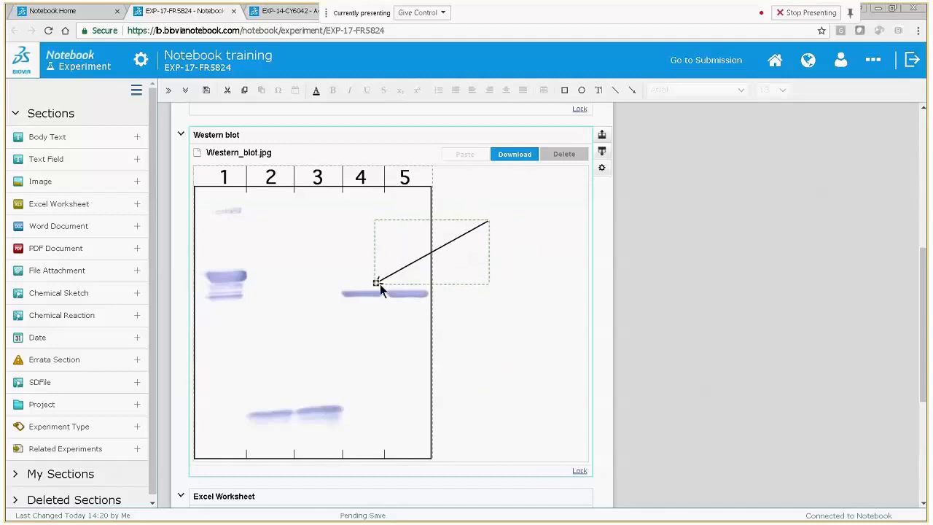
pyautogui.click(513, 331)
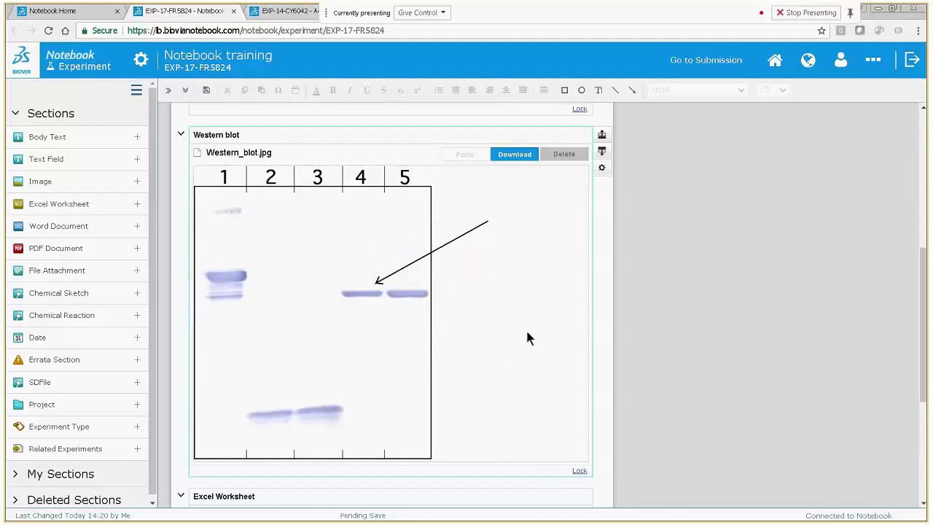
# Change the colour of the arrow annotation on the Western blot image to red
pyautogui.click(431, 269)
pyautogui.click(316, 91)
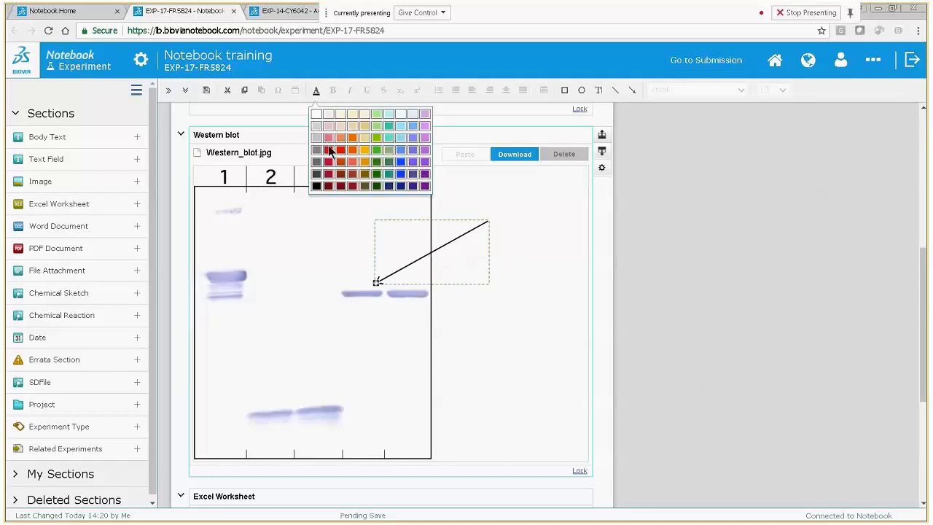
pyautogui.click(328, 149)
pyautogui.click(530, 348)
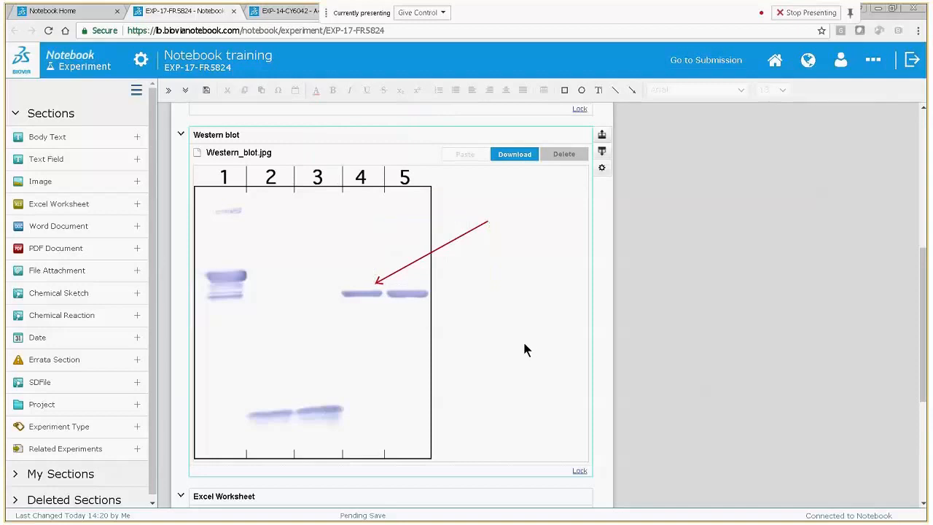
# Add a text annotation reading "see this" and place it at the tail of the red arrow
pyautogui.click(599, 90)
pyautogui.write('se')
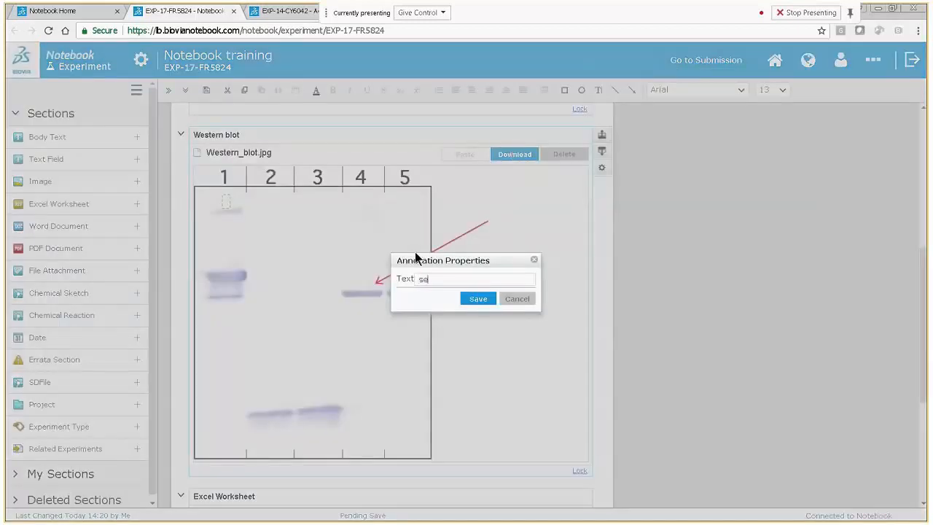
pyautogui.write('e this')
pyautogui.click(481, 301)
pyautogui.moveTo(267, 211)
pyautogui.mouseDown()
pyautogui.moveTo(483, 252)
pyautogui.moveTo(511, 220)
pyautogui.mouseUp()
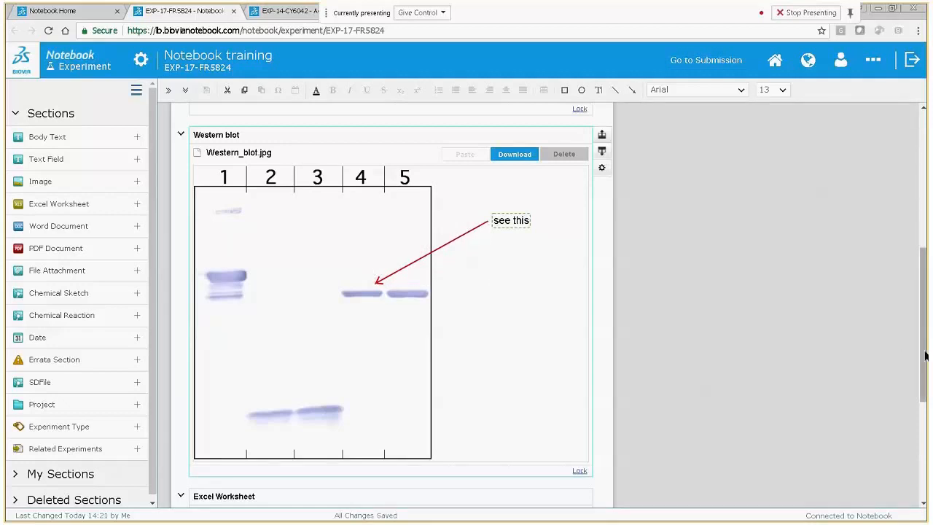
# Import the workbook p110Tec kinase.xlsx into the empty Excel Worksheet section, displaying only the data table range A1:F8 of Sheet1
pyautogui.moveTo(924, 348); pyautogui.dragTo(925, 465)
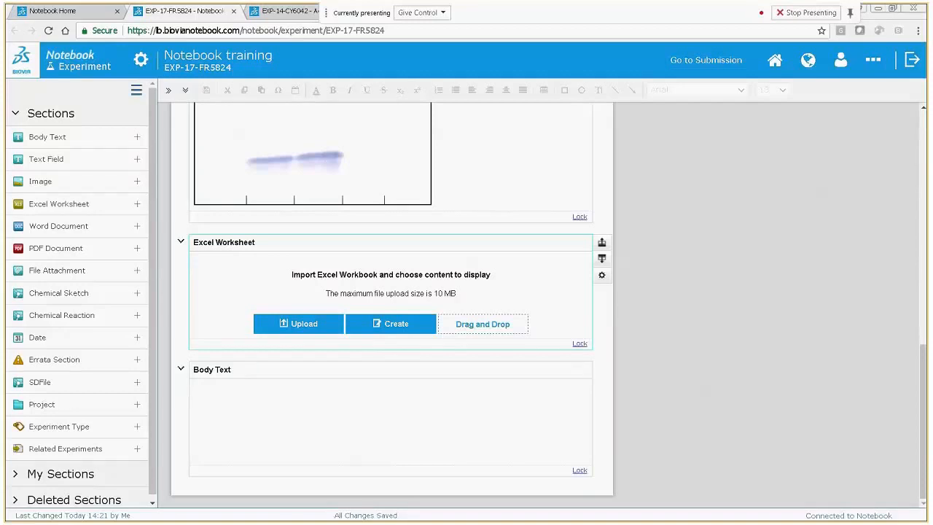
pyautogui.moveTo(6, 204); pyautogui.dragTo(242, 287)
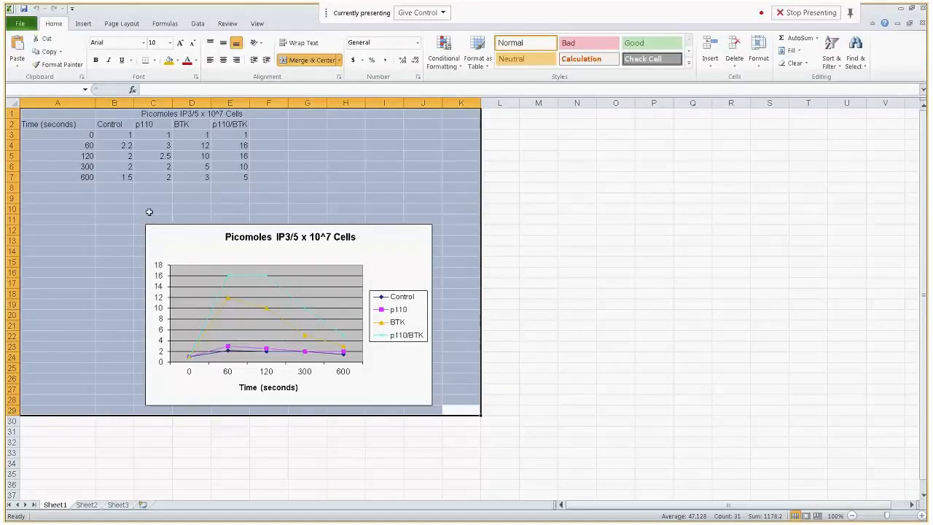
pyautogui.click(57, 114)
pyautogui.moveTo(57, 114); pyautogui.dragTo(214, 193)
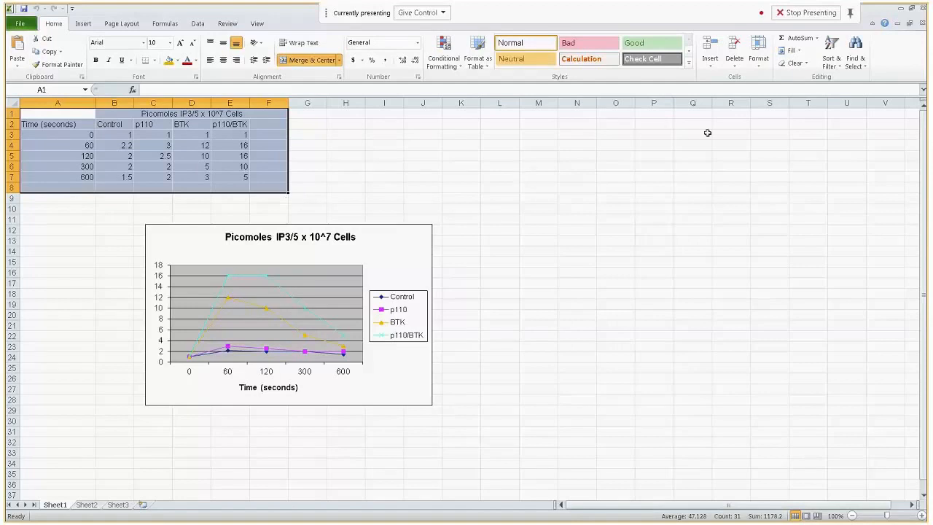
pyautogui.click(922, 9)
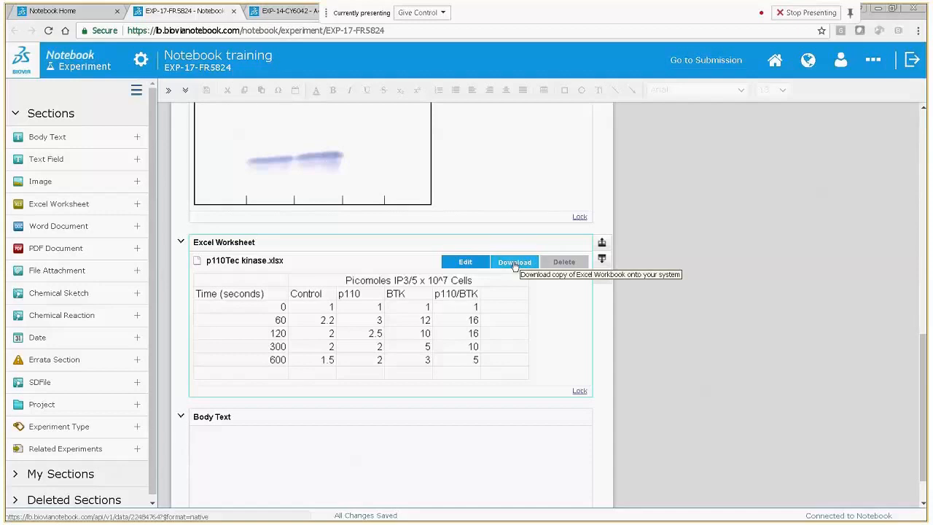
# Open the embedded p110Tec kinase.xlsx workbook for editing and set the BTK values at 60 and 120 seconds on Sheet1 to 20
pyautogui.doubleClick(355, 333)
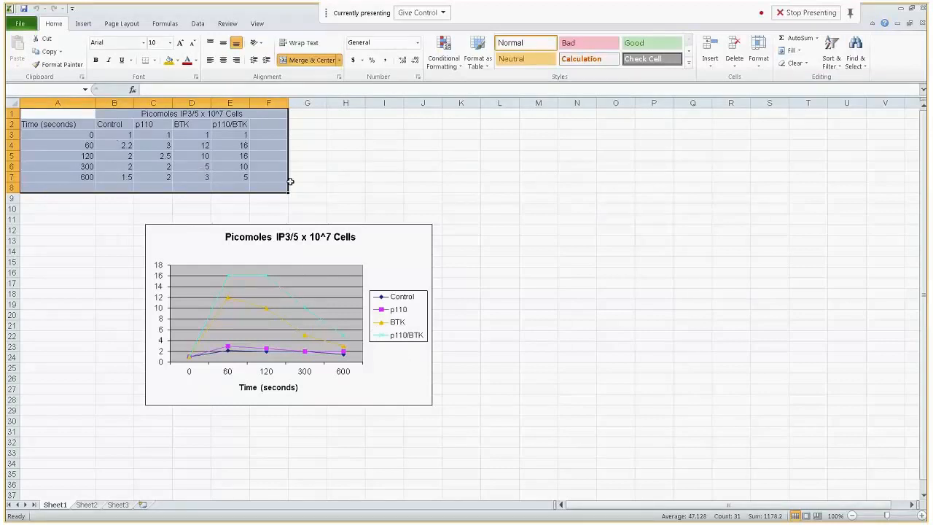
pyautogui.click(85, 504)
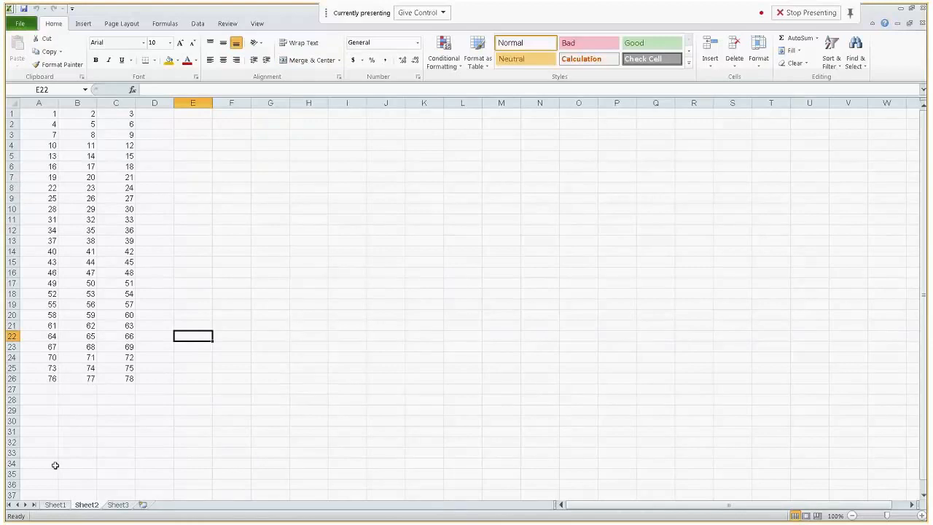
pyautogui.click(55, 504)
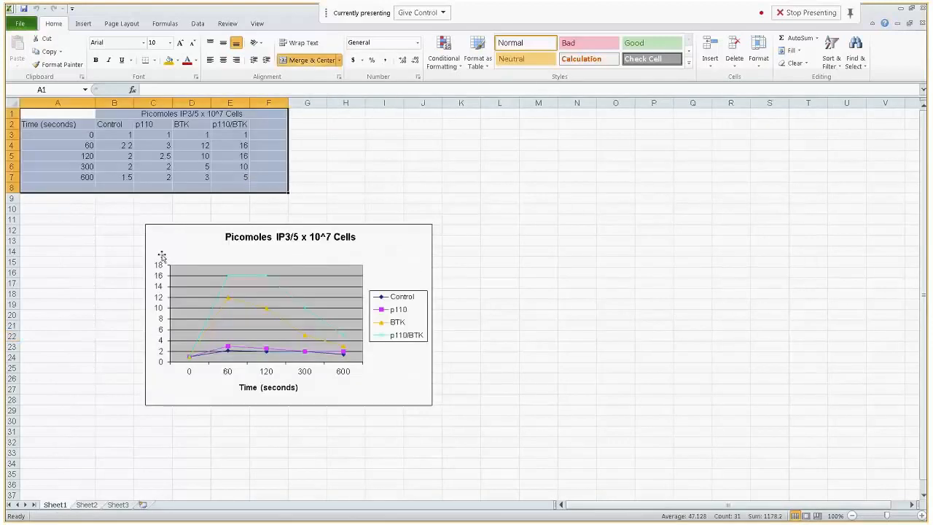
pyautogui.click(200, 146)
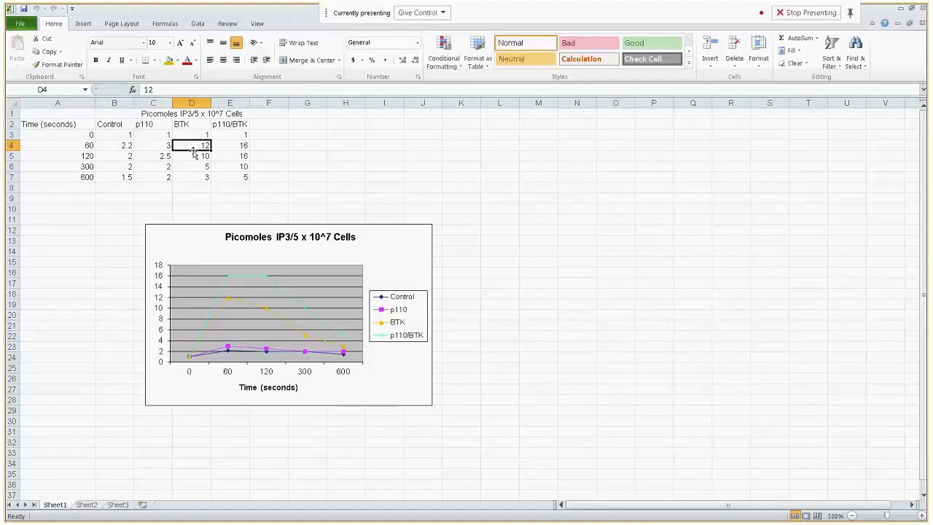
pyautogui.write('20')
pyautogui.click(201, 156)
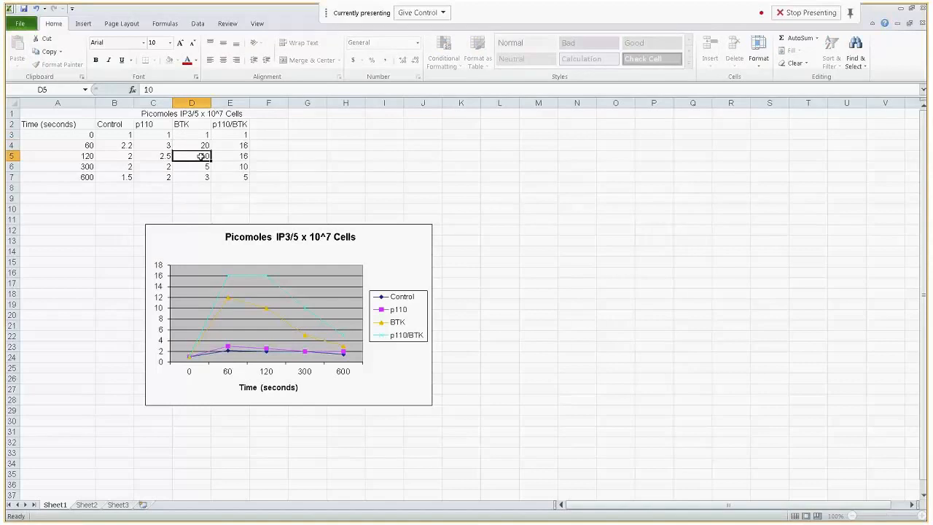
pyautogui.write('20')
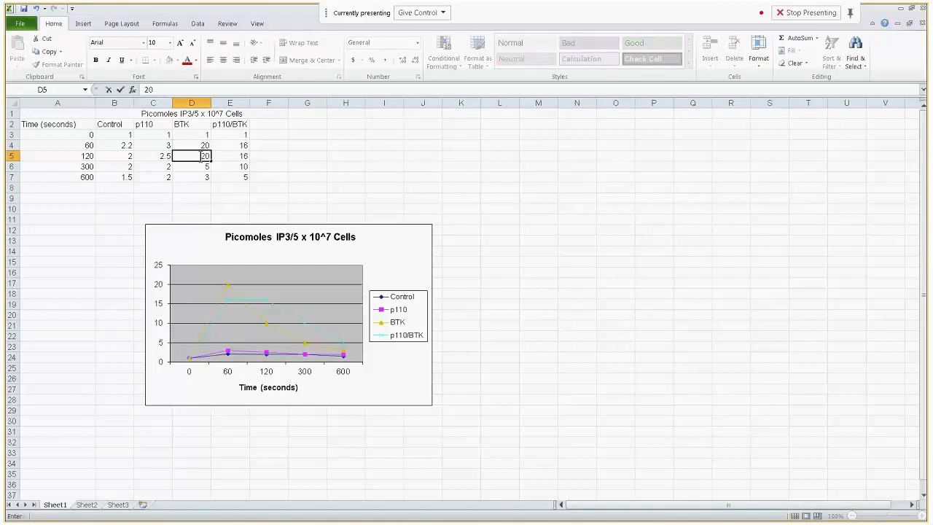
pyautogui.click(230, 188)
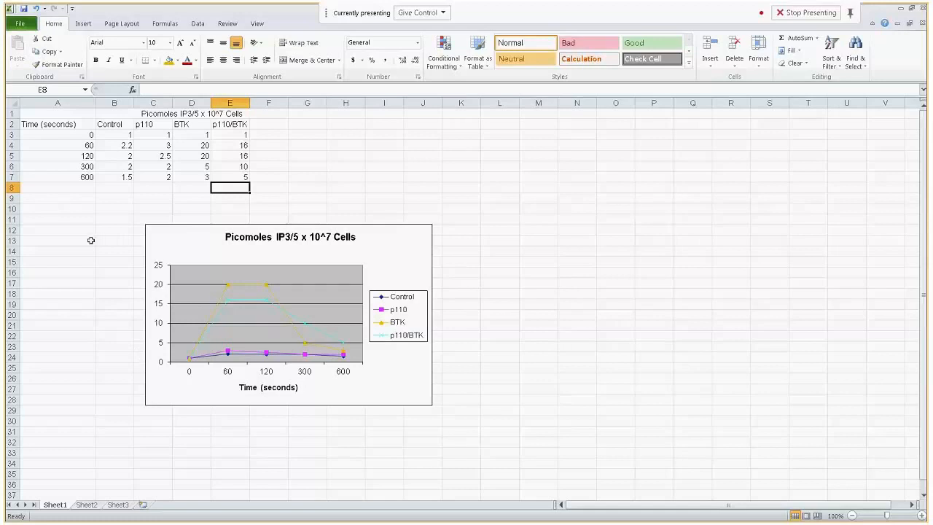
# Select A1:J30 with the data table and chart as displayed content, close the workbook and update the section with the changes
pyautogui.moveTo(41, 113); pyautogui.dragTo(433, 417)
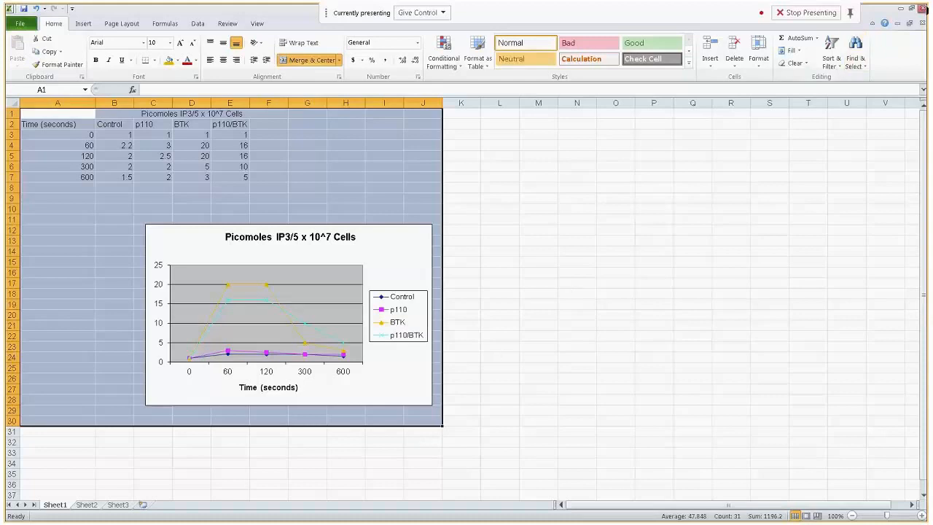
pyautogui.click(924, 12)
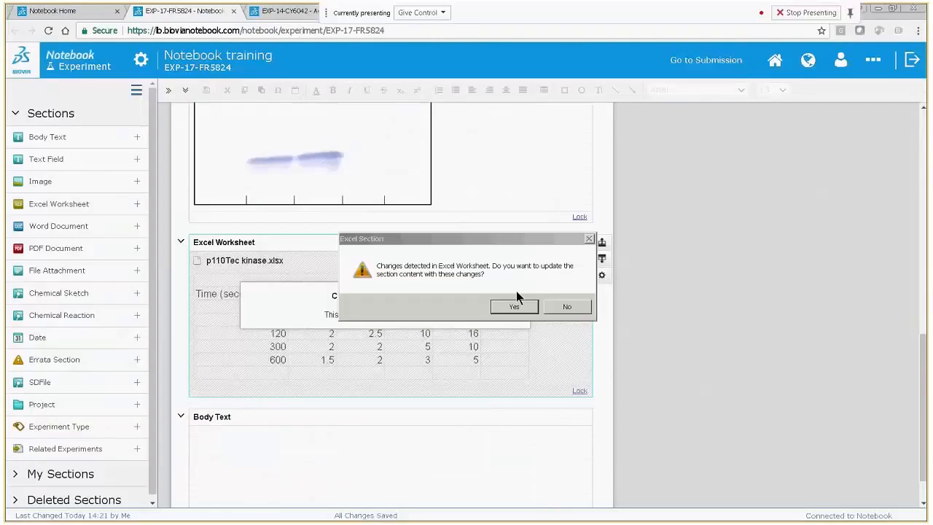
pyautogui.click(519, 305)
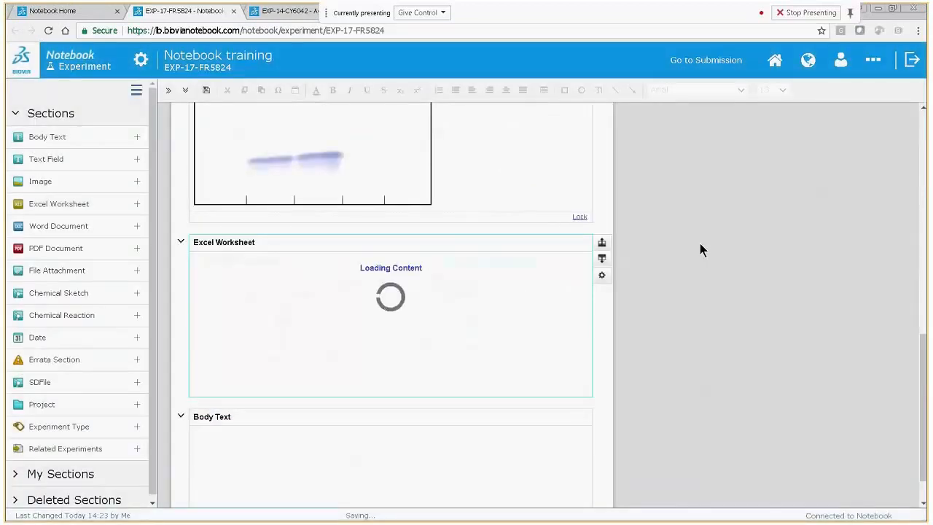
pyautogui.scroll(-1, 700, 252)
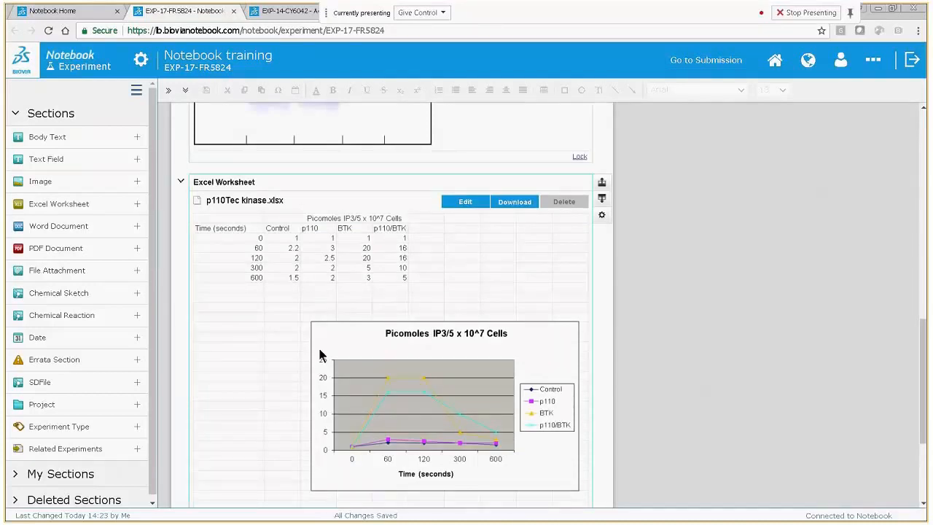
pyautogui.scroll(-3, 284, 321)
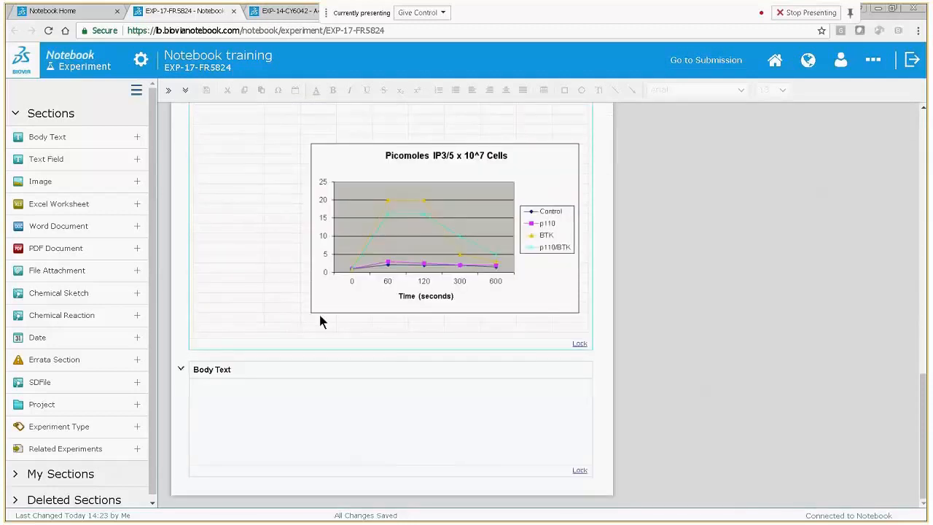
# Add a PDF Document section after the Excel Worksheet section and upload ridom33371.pdf from the demo files folder into it
pyautogui.click(58, 250)
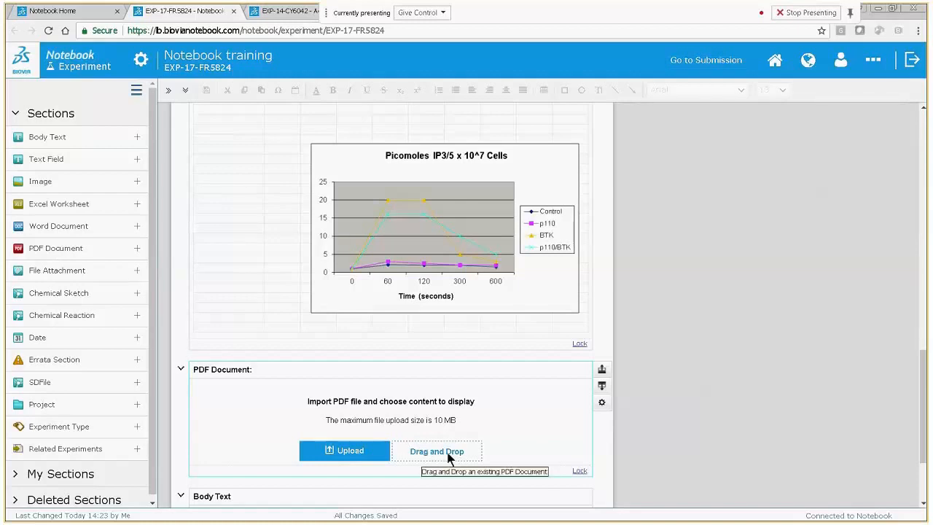
pyautogui.click(347, 454)
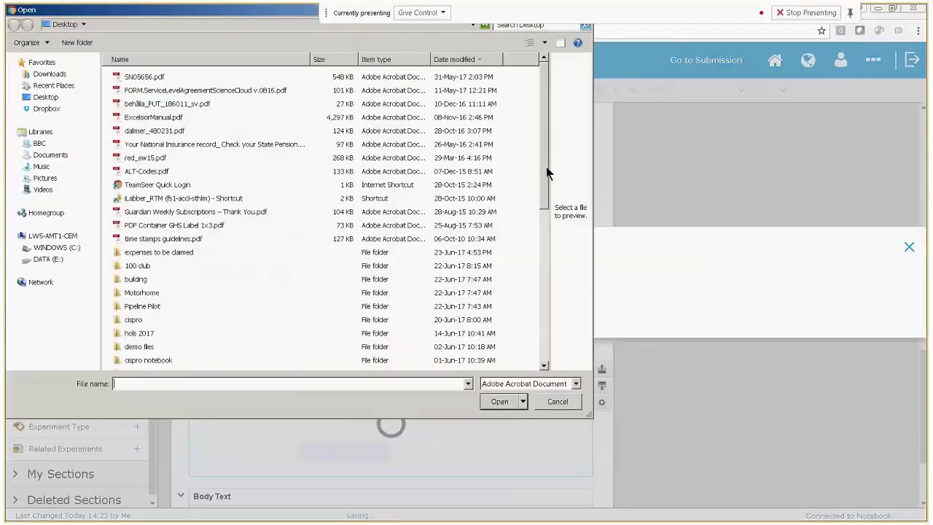
pyautogui.moveTo(544, 191); pyautogui.dragTo(543, 271)
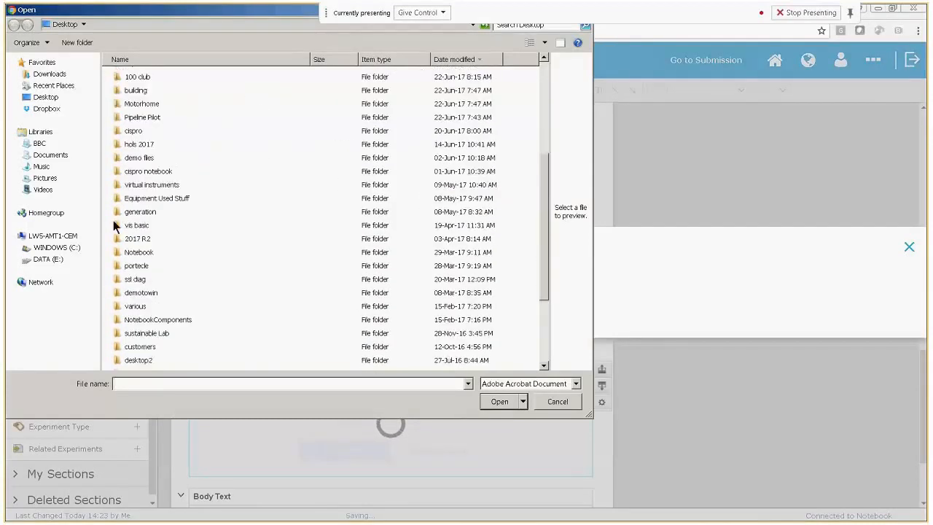
pyautogui.doubleClick(144, 152)
pyautogui.moveTo(543, 219); pyautogui.dragTo(542, 316)
pyautogui.click(165, 325)
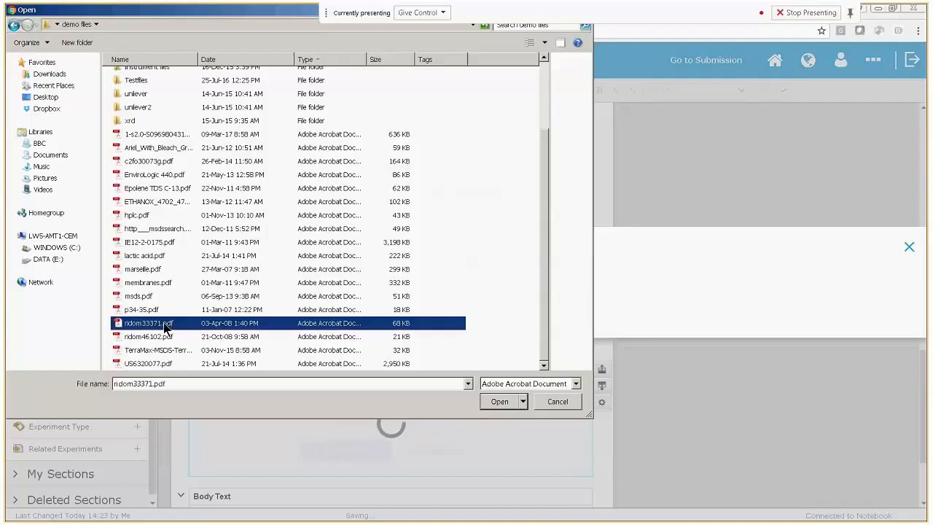
pyautogui.doubleClick(164, 325)
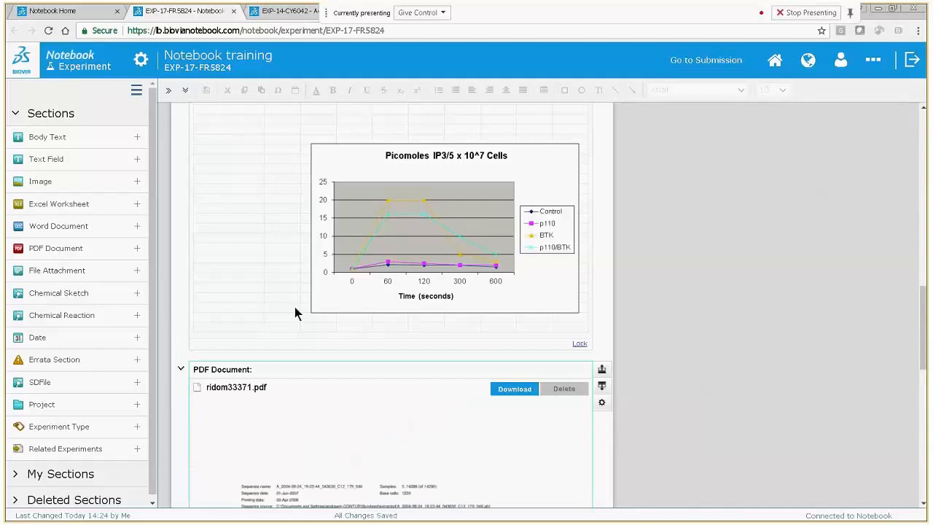
# Look through the sequence traces displayed from ridom33371.pdf in the PDF Document section
pyautogui.scroll(-2, 294, 306)
pyautogui.scroll(-3, 295, 306)
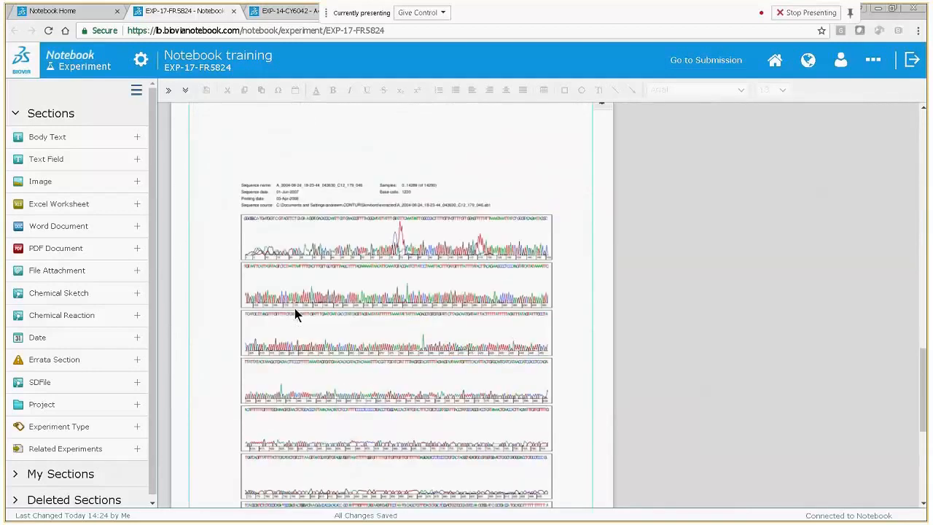
pyautogui.scroll(-2, 294, 314)
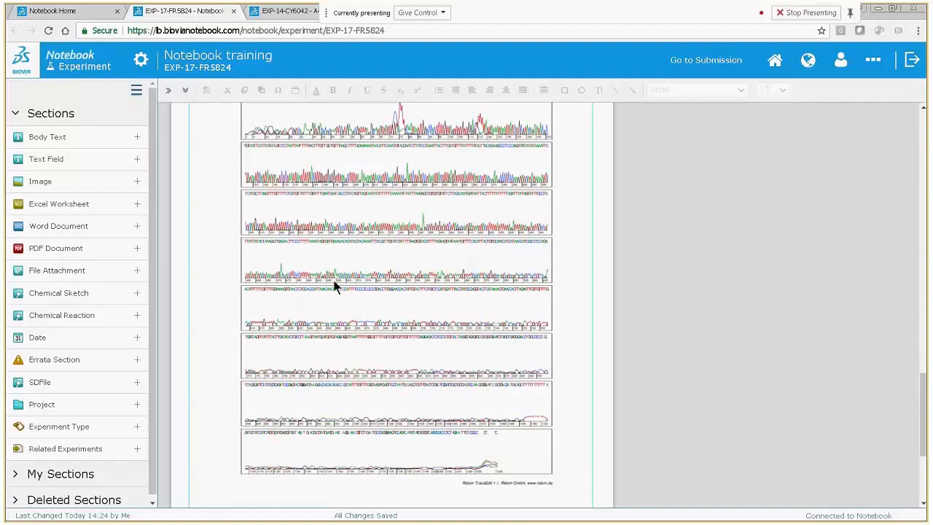
pyautogui.scroll(3, 334, 284)
pyautogui.scroll(1, 333, 287)
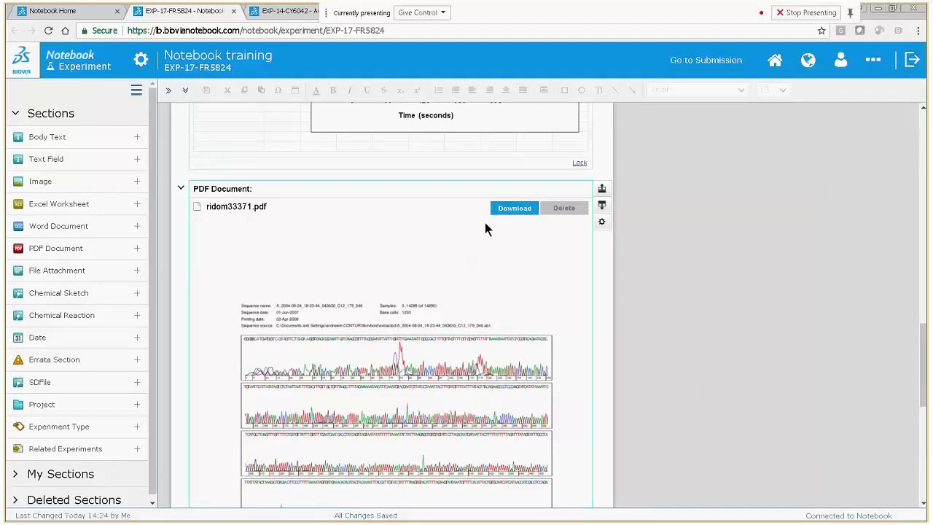
pyautogui.scroll(-3, 473, 241)
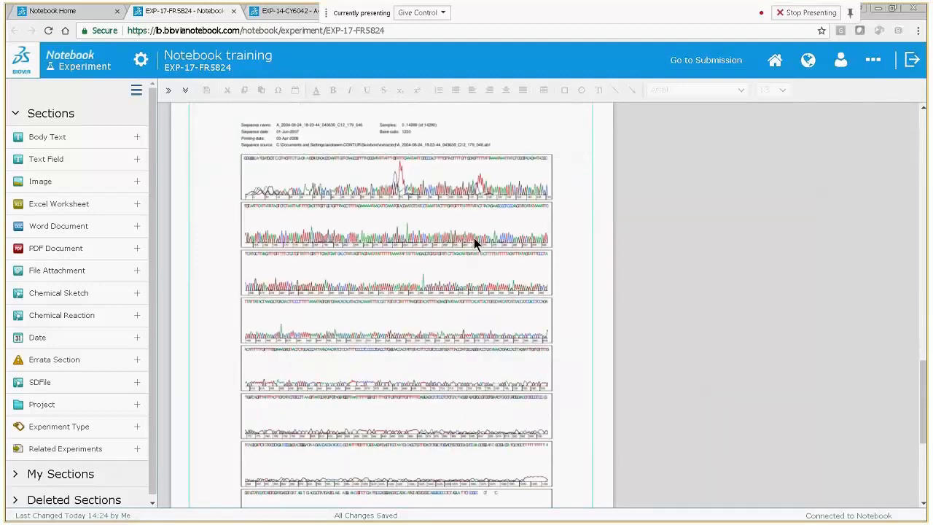
pyautogui.scroll(-4, 474, 237)
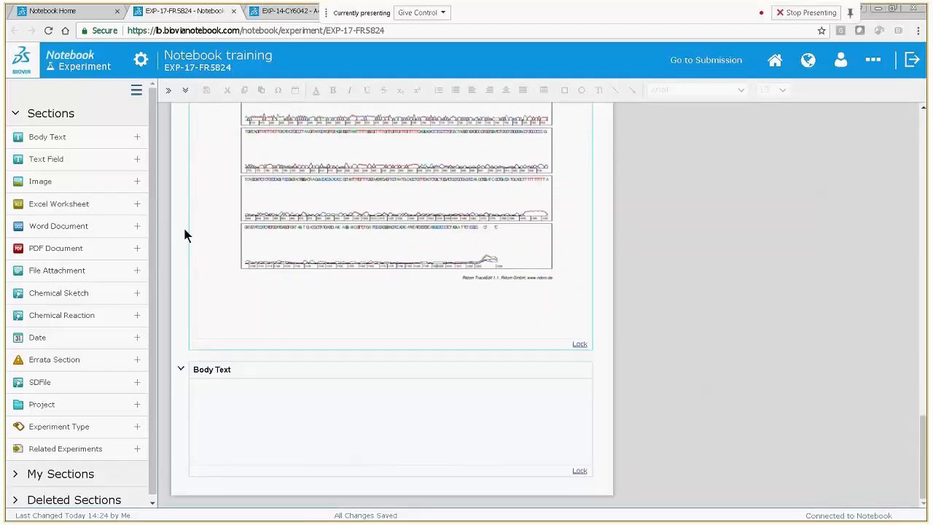
# Add a File Attachment section after the PDF Document section and upload incubation conditions.txt, nulcleic acid templates.txt and sequence.txt from the demo files folder
pyautogui.click(137, 272)
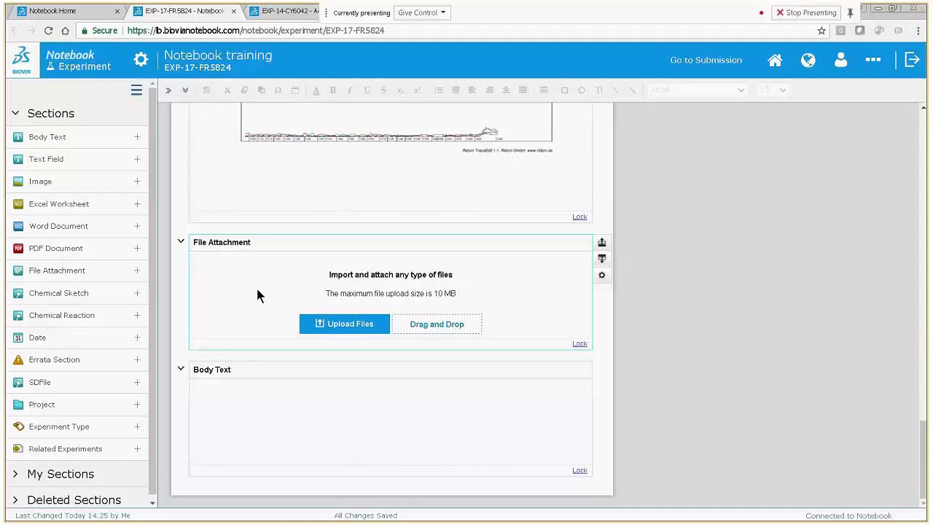
pyautogui.click(351, 325)
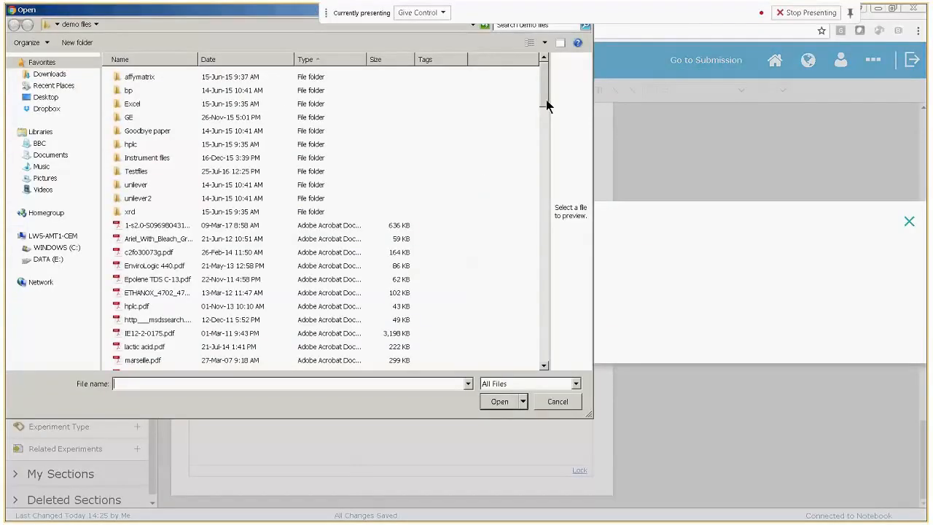
pyautogui.scroll(-10, 536, 192)
pyautogui.scroll(-4, 534, 219)
pyautogui.scroll(-12, 533, 218)
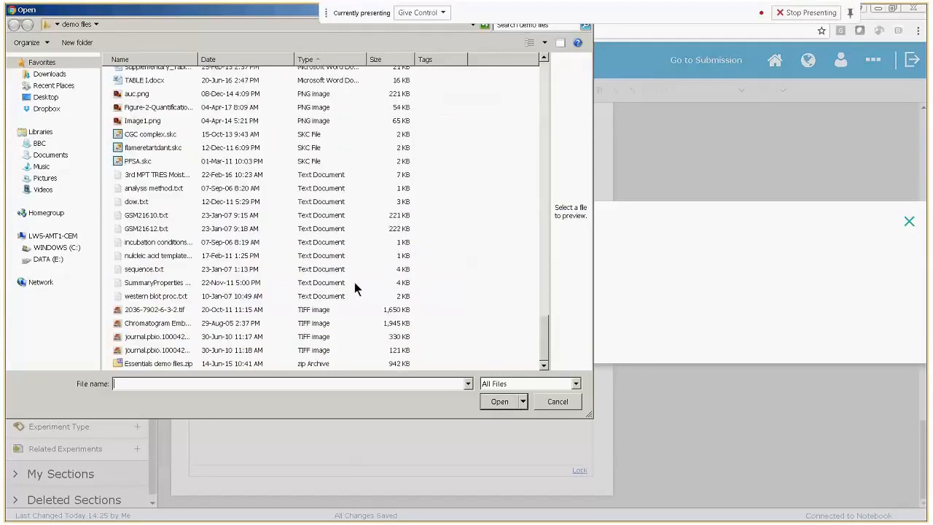
pyautogui.click(156, 242)
pyautogui.keyDown('shift'); pyautogui.click(156, 270); pyautogui.keyUp('shift')
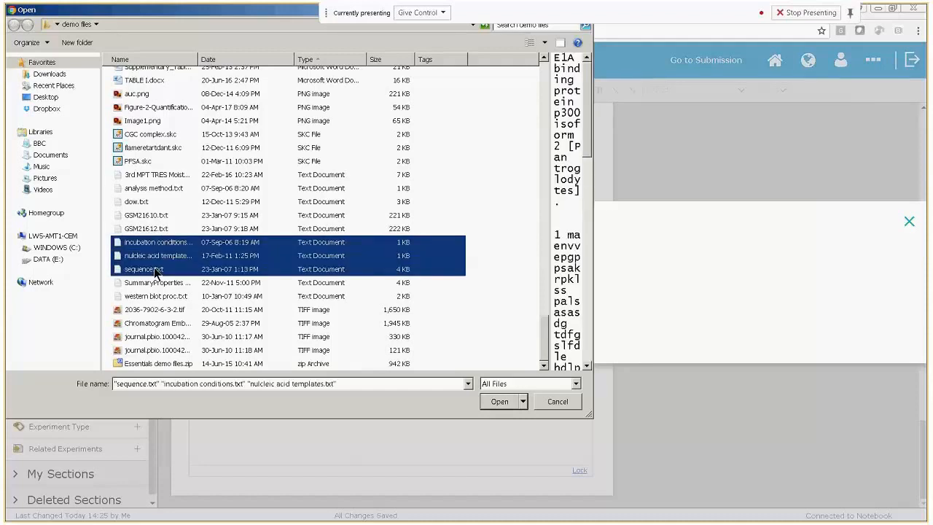
pyautogui.click(500, 401)
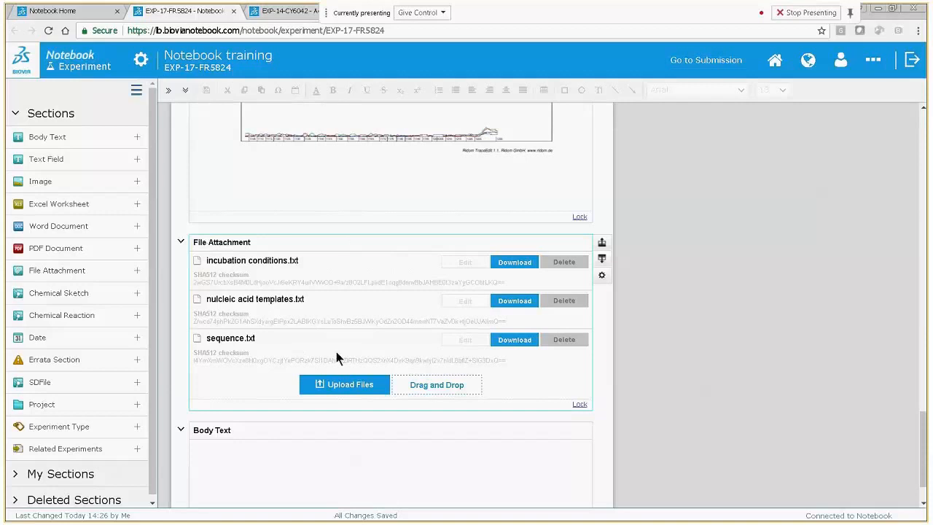
# Review the experiment's sections from the attached files back up to the header and Aims
pyautogui.click(510, 263)
pyautogui.scroll(-1, 650, 322)
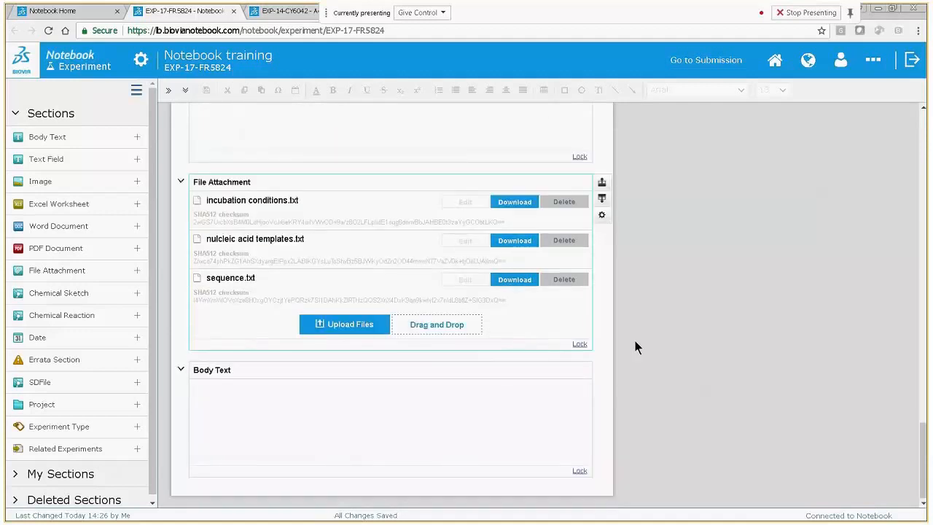
pyautogui.scroll(3, 652, 347)
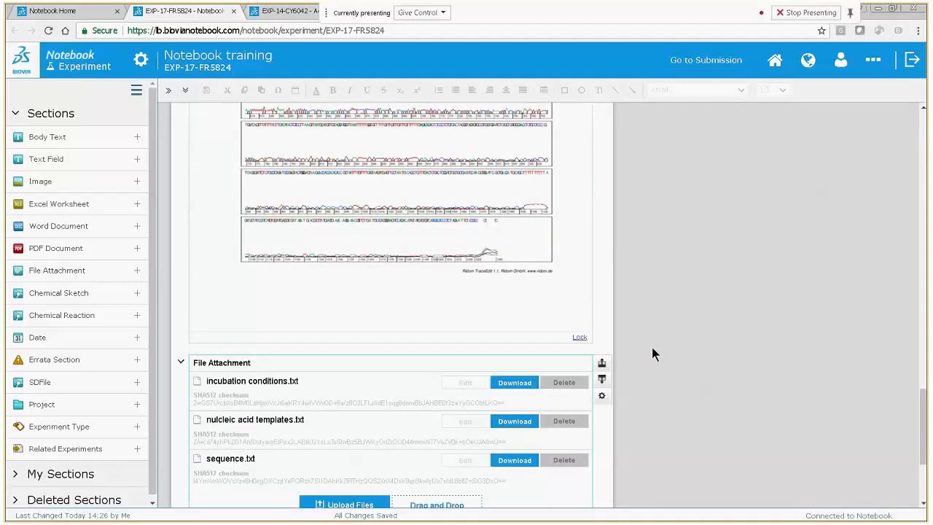
pyautogui.scroll(3, 652, 351)
pyautogui.scroll(7, 649, 349)
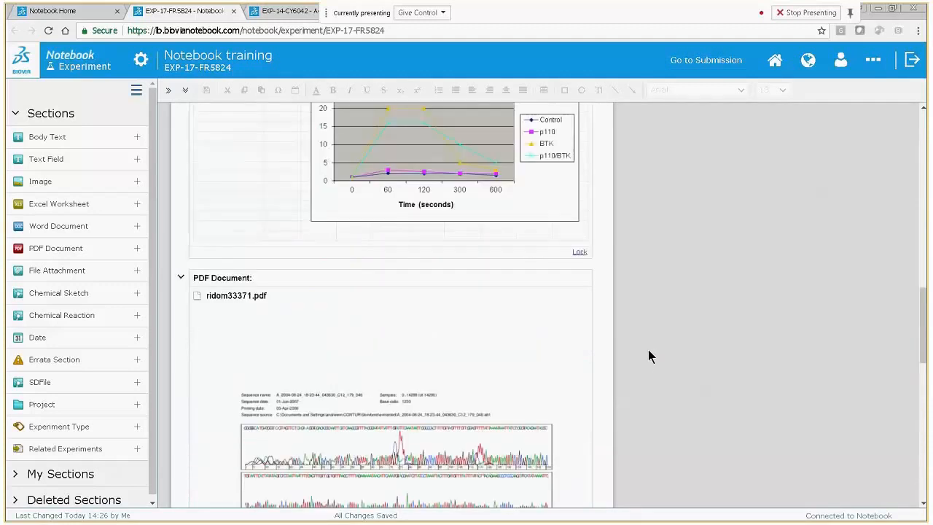
pyautogui.scroll(4, 646, 345)
pyautogui.scroll(3, 646, 342)
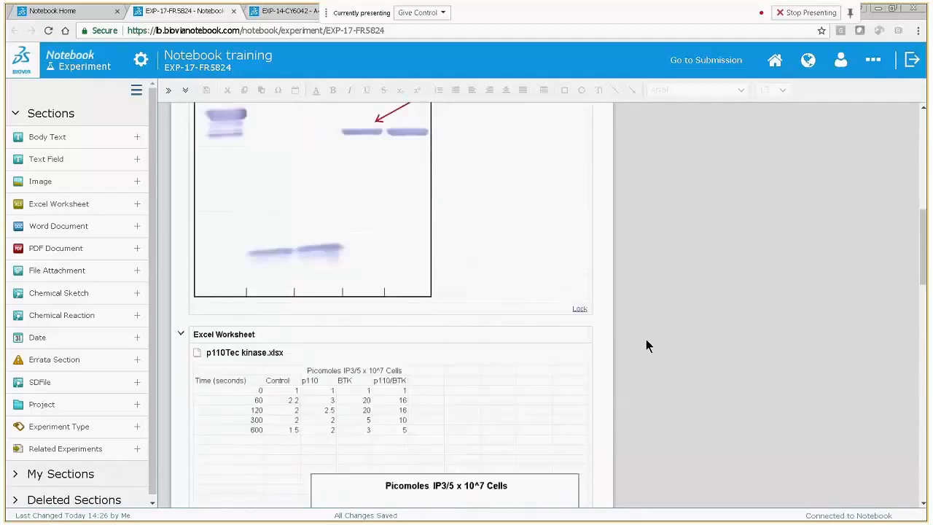
pyautogui.scroll(3, 645, 341)
pyautogui.scroll(5, 645, 339)
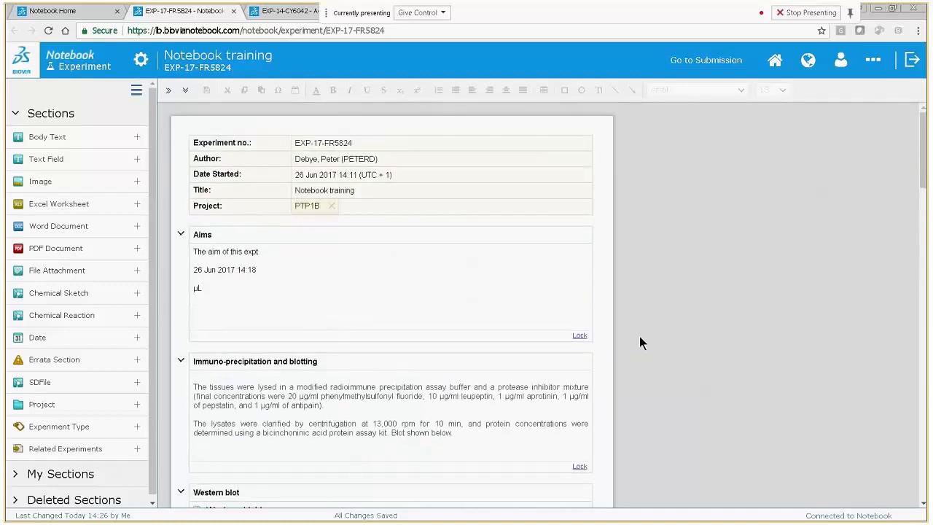
# Close the Notebook training and Adenovirus-mediated gene expression experiments, and reopen Notebook training from the recently updated experiments
pyautogui.click(234, 11)
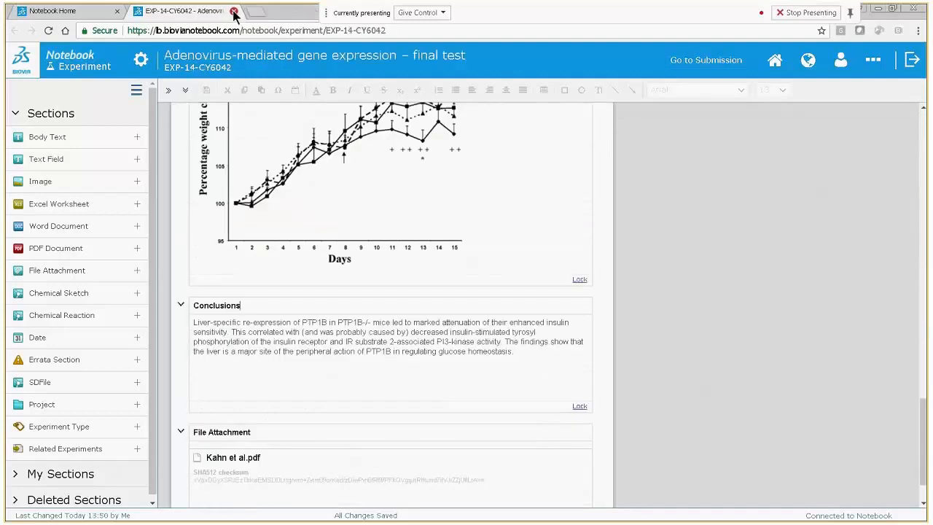
pyautogui.click(234, 12)
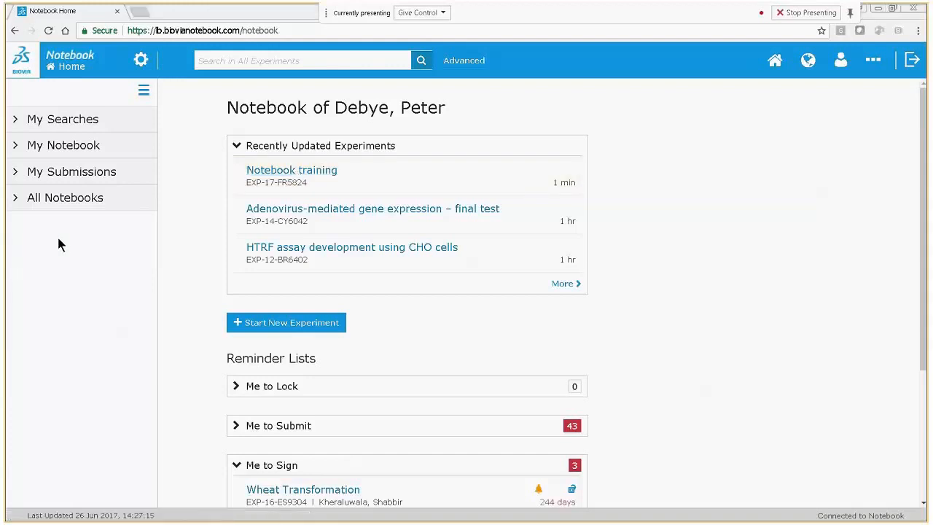
pyautogui.click(278, 170)
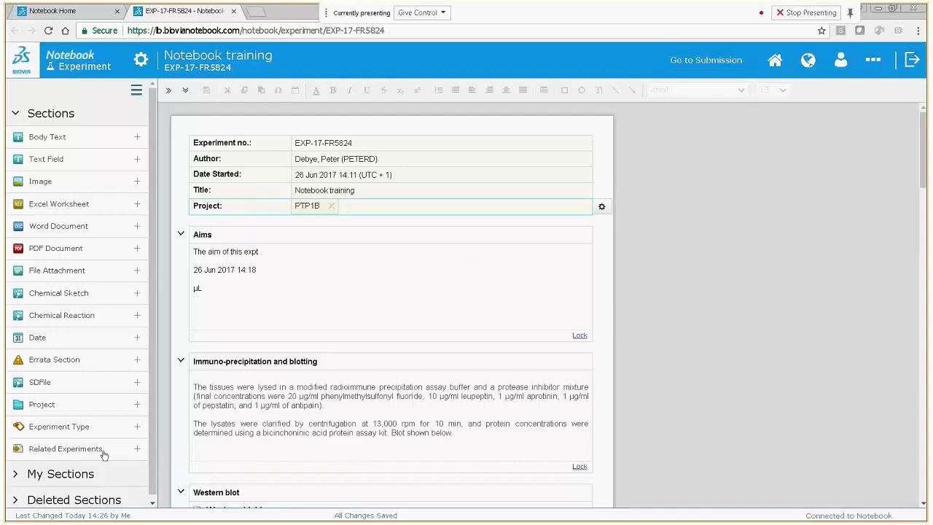
# Add a Related Experiments section below Project, search for "protein" and link EXP-16-ES9101 [Protein Concentration by BCA]
pyautogui.click(137, 449)
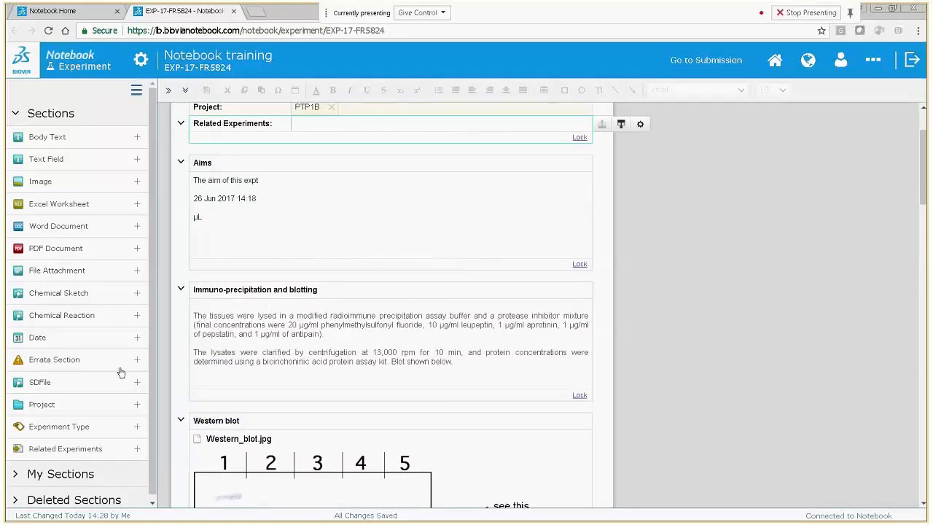
pyautogui.click(307, 122)
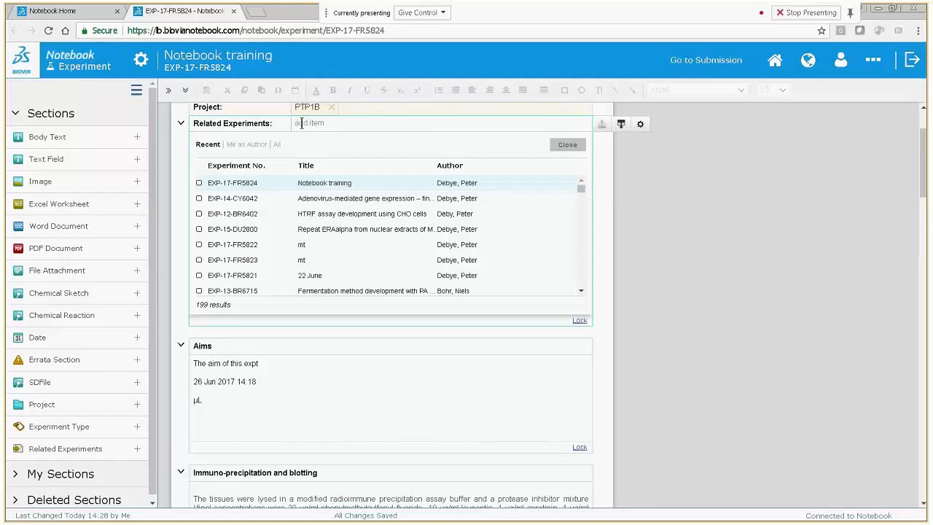
pyautogui.write('protein')
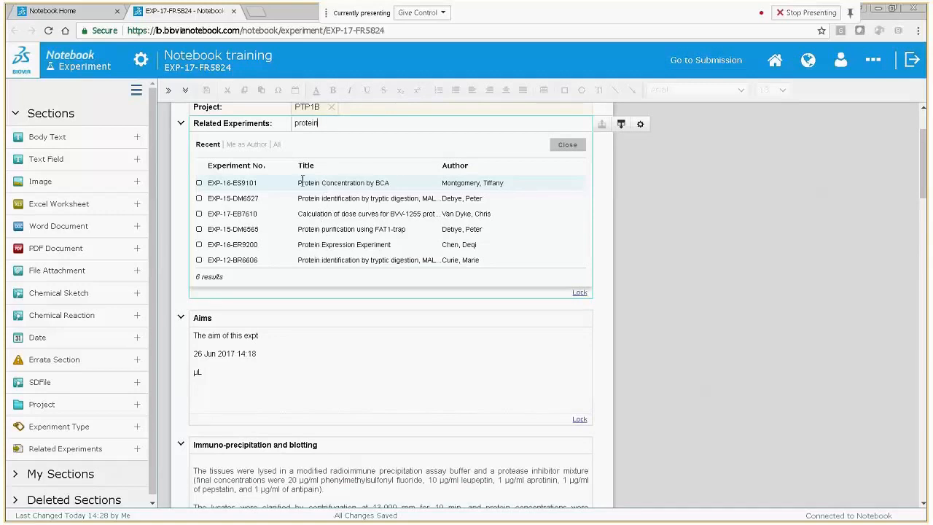
pyautogui.click(199, 183)
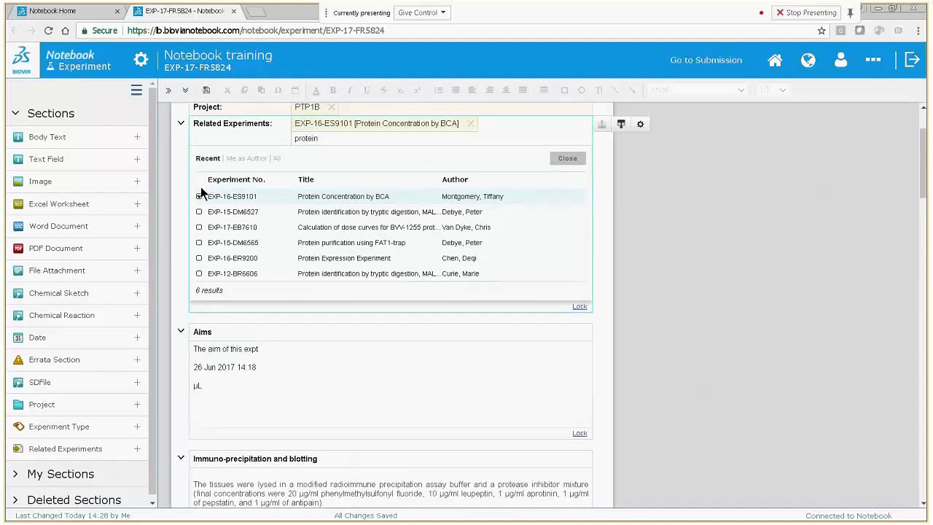
pyautogui.click(565, 158)
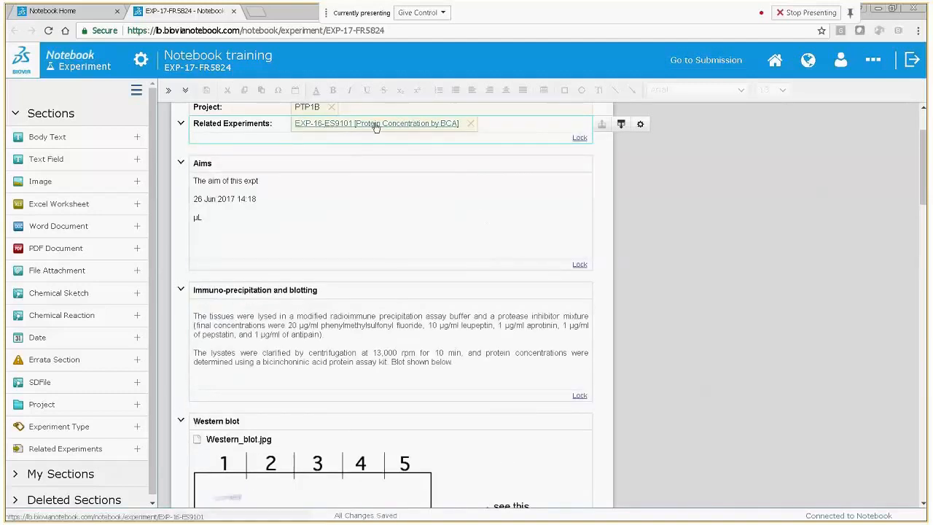
# Open the linked Protein Concentration by BCA experiment, look through its introduction and image, and return to the Notebook training experiment
pyautogui.click(412, 125)
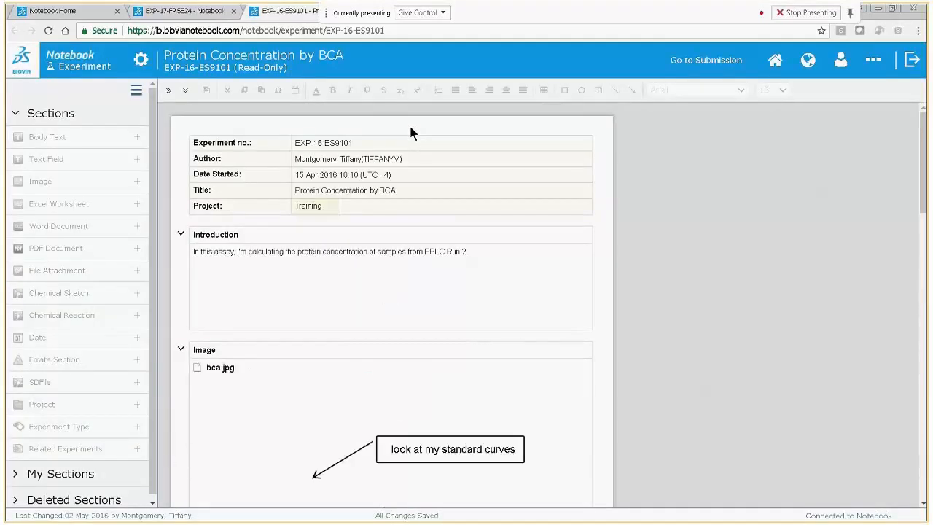
pyautogui.scroll(-5, 368, 195)
pyautogui.scroll(3, 372, 200)
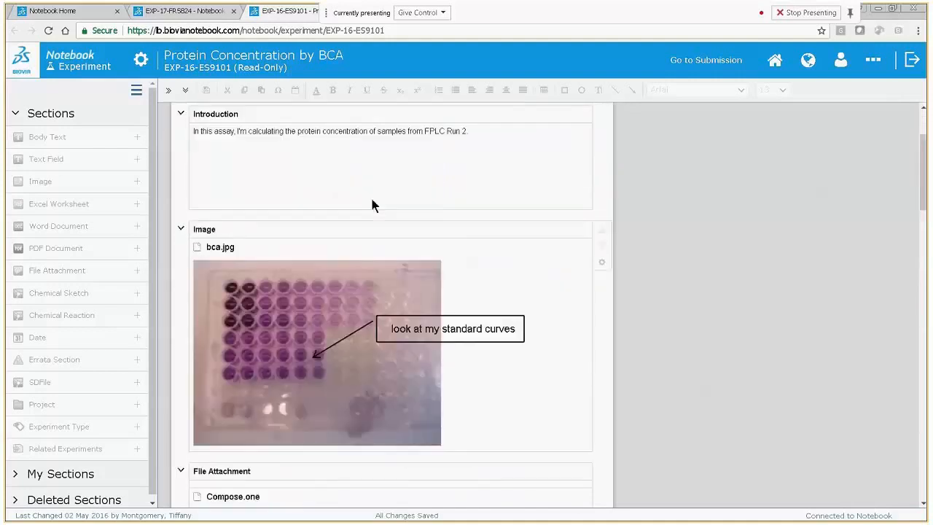
pyautogui.scroll(2, 372, 201)
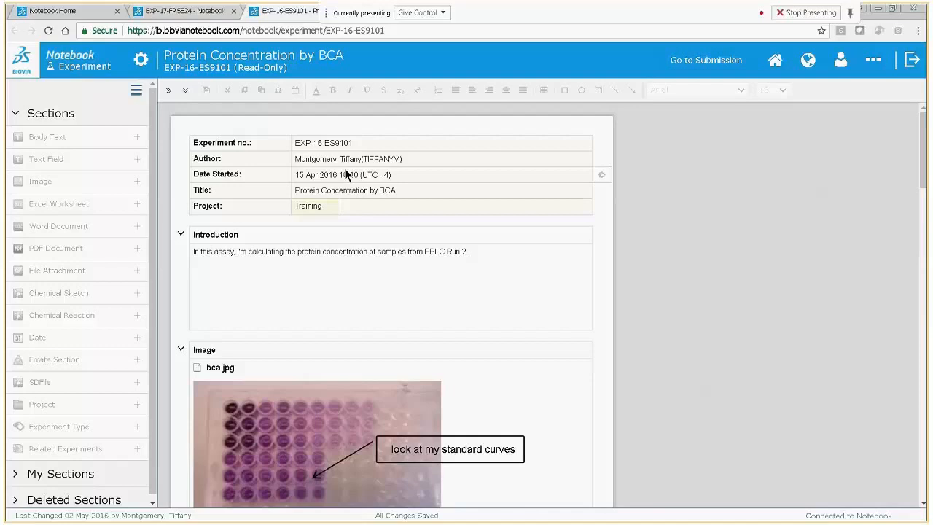
pyautogui.click(208, 13)
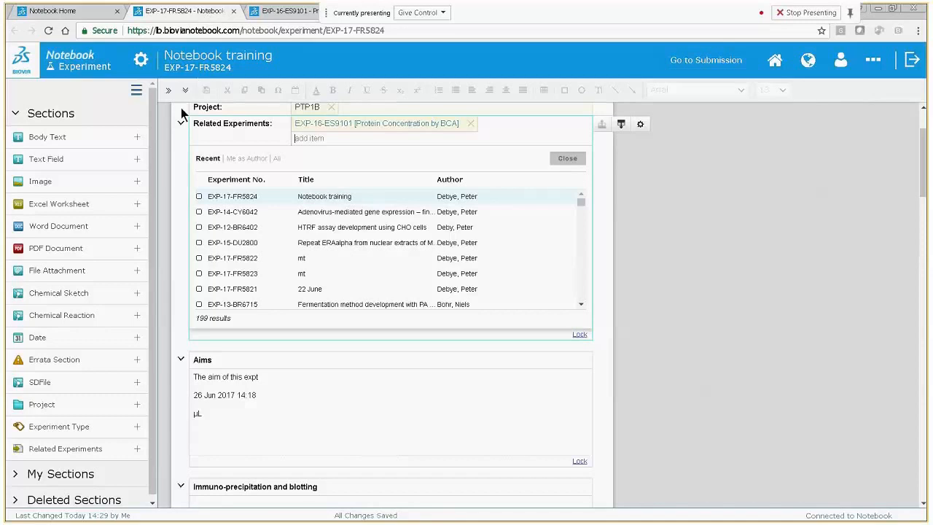
# Add a Text Field section below Related Experiments, title it "Plasmid #" and enter the value AX587
pyautogui.click(137, 160)
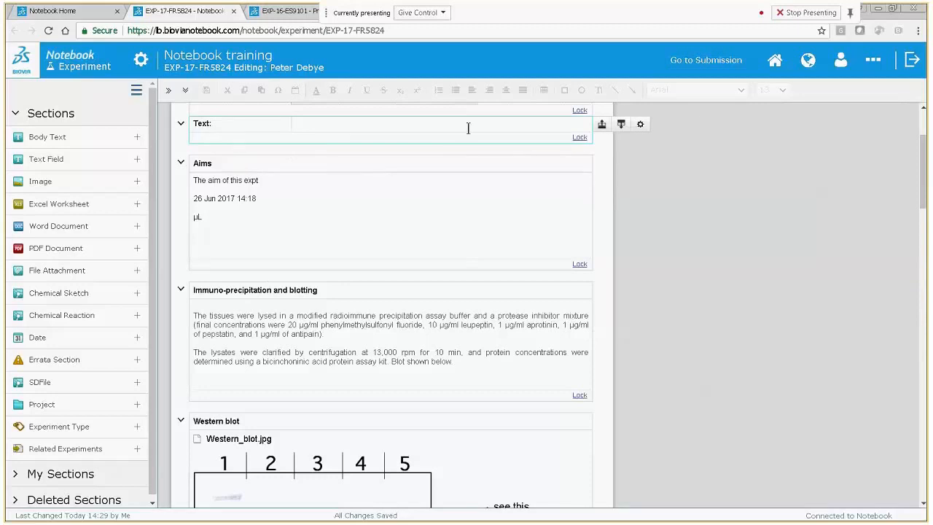
pyautogui.moveTo(224, 126); pyautogui.dragTo(205, 126)
pyautogui.write('Plasmid')
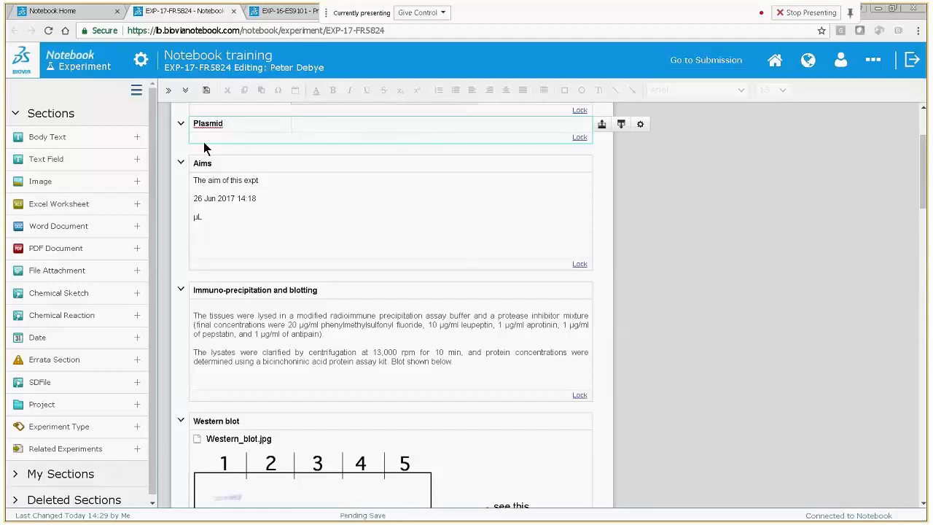
pyautogui.write(' #')
pyautogui.click(308, 126)
pyautogui.write('AX1')
pyautogui.write('87')
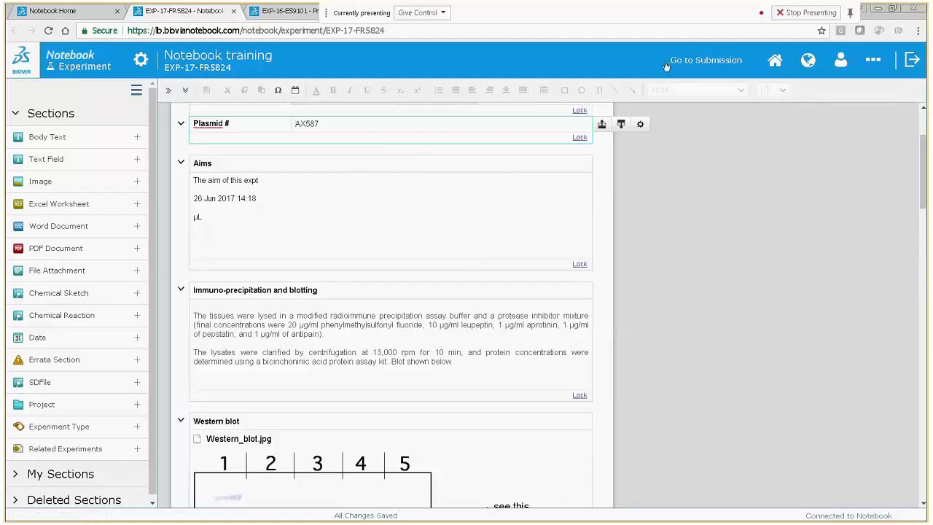
# Start the experiment's submission with all sections selected and proceed to the author's PDF signing preview
pyautogui.click(712, 64)
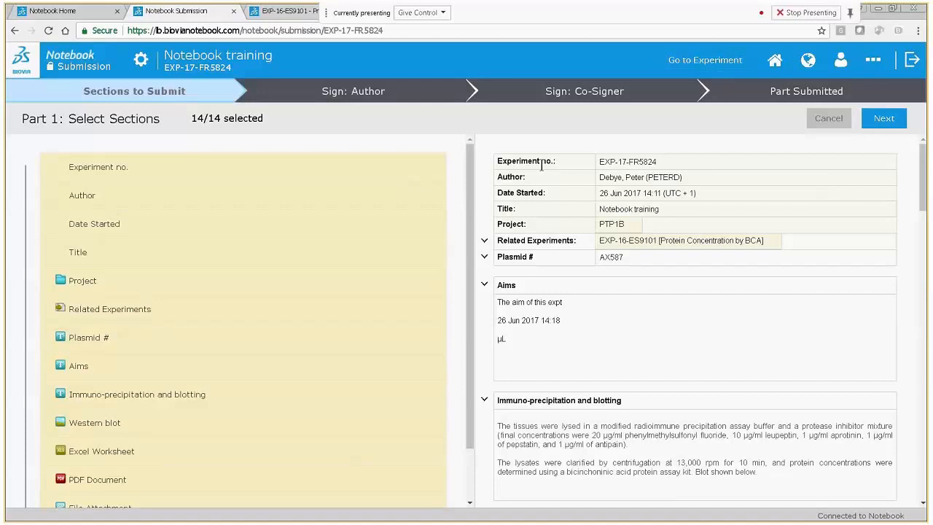
pyautogui.click(893, 121)
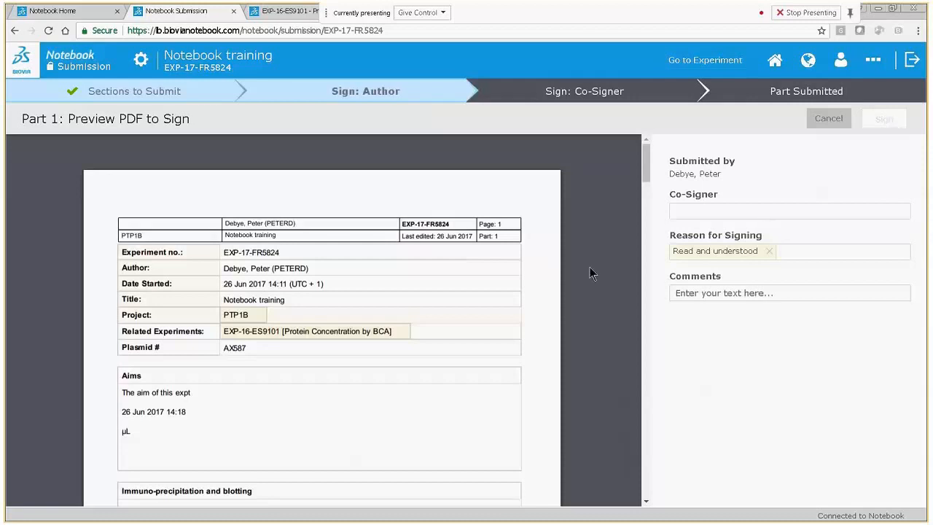
# Examine the pages of the PDF preview, including the western blot and PDF Document sections, and return to its first page
pyautogui.scroll(-8, 596, 264)
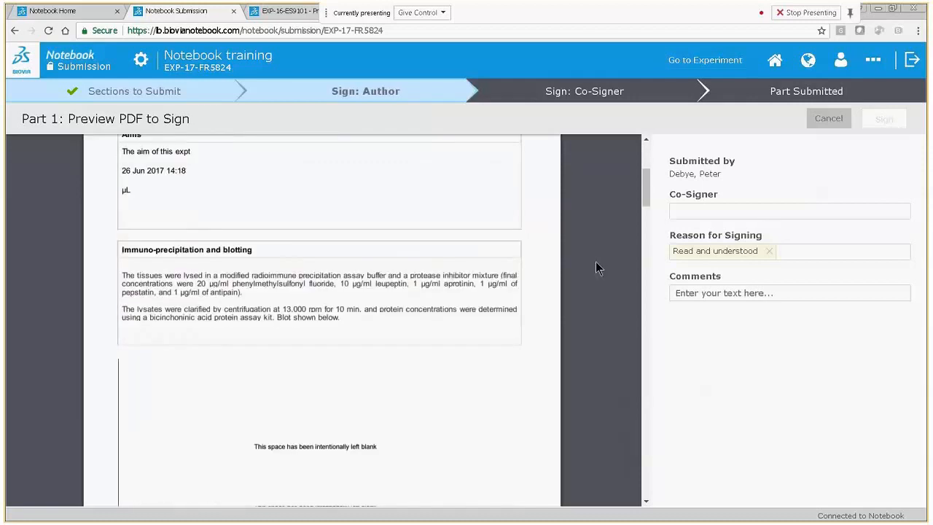
pyautogui.scroll(-4, 599, 269)
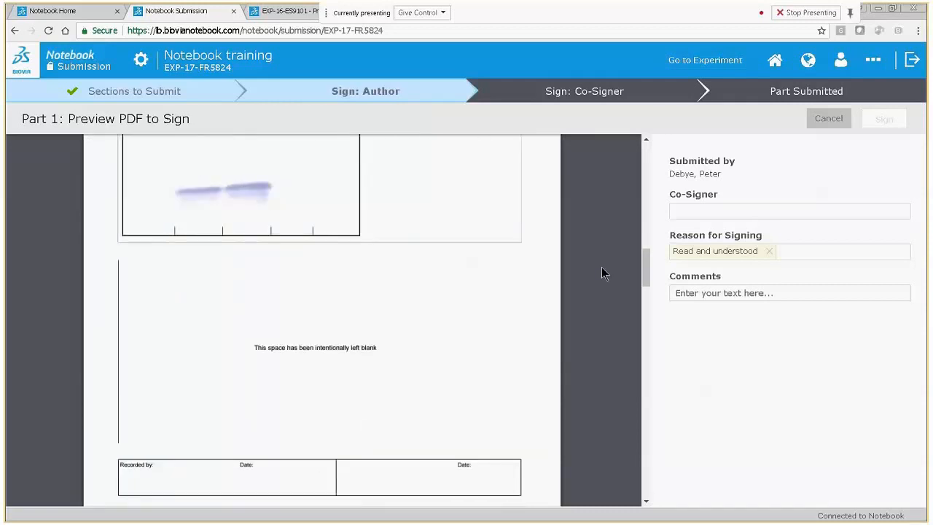
pyautogui.scroll(-5, 605, 273)
pyautogui.scroll(-8, 611, 276)
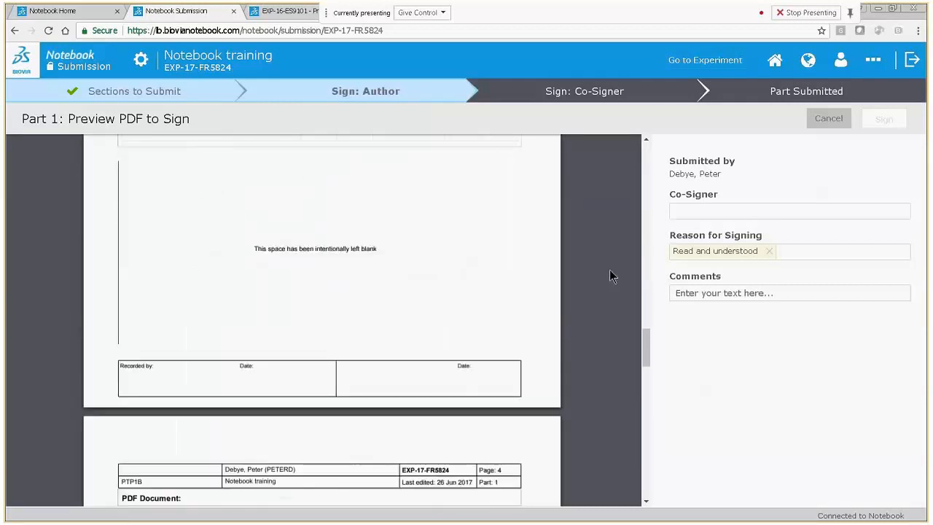
pyautogui.scroll(-3, 611, 281)
pyautogui.scroll(10, 610, 283)
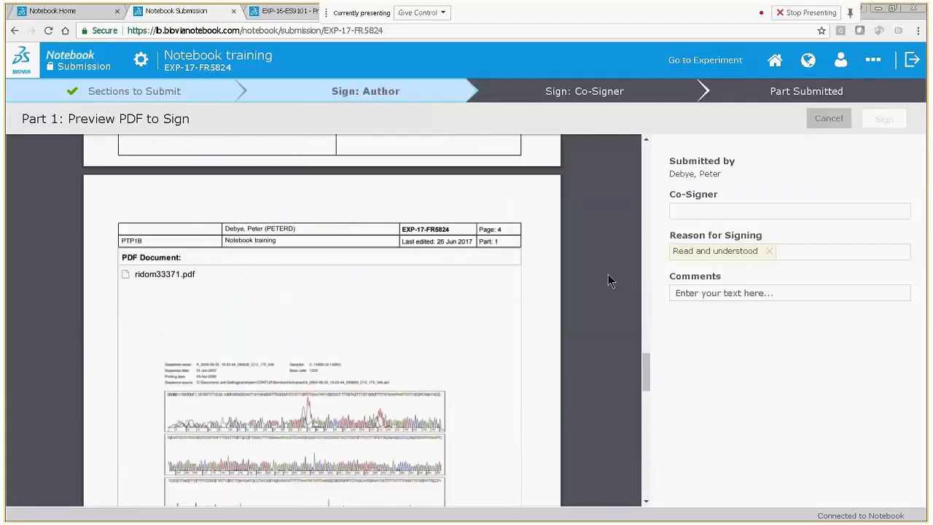
pyautogui.scroll(12, 609, 278)
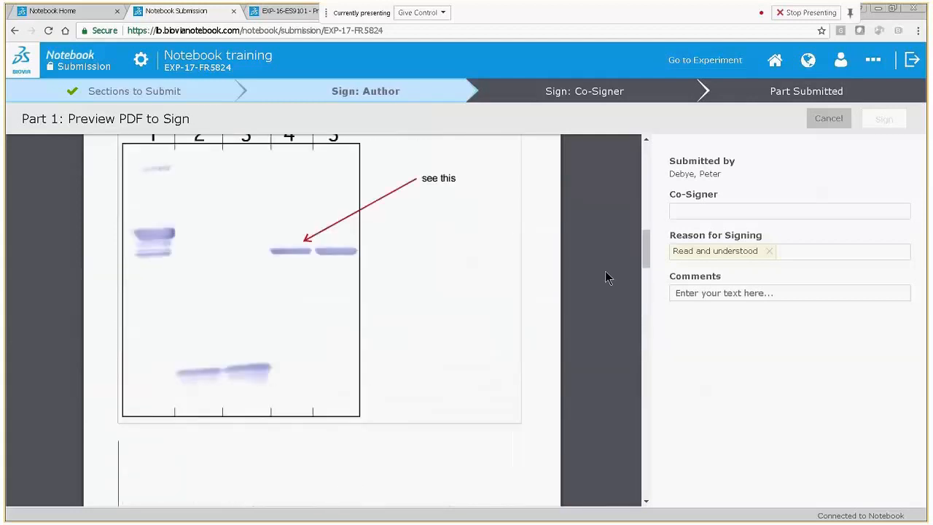
pyautogui.scroll(8, 606, 277)
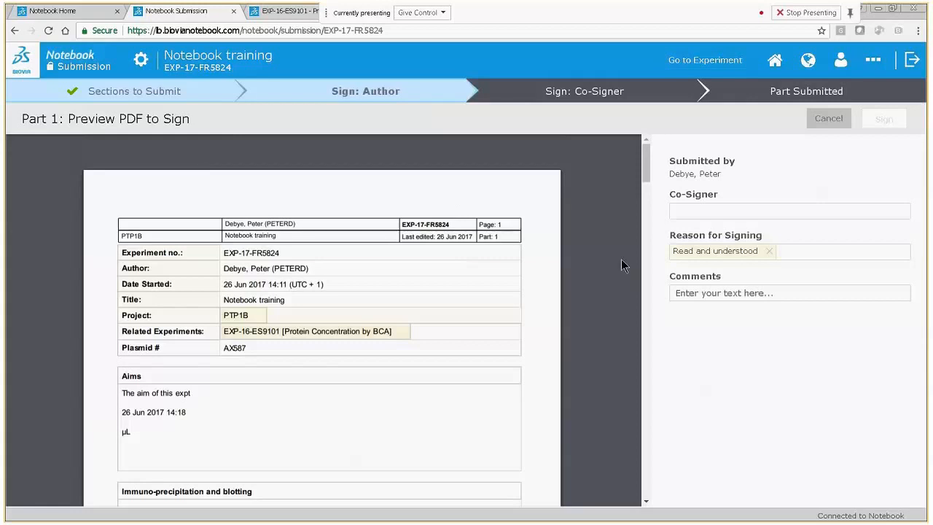
# Choose the co-signer from the full user list and enter the comment "please check my Excel data"
pyautogui.click(691, 211)
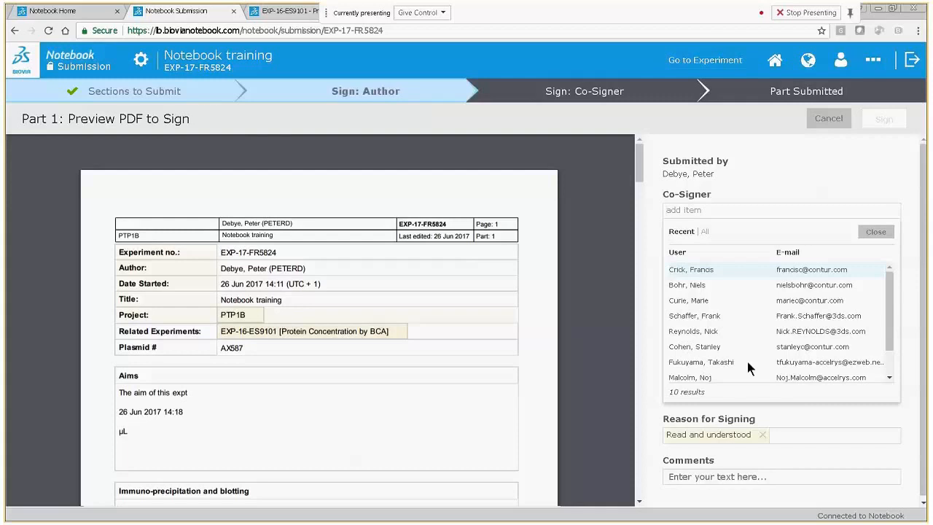
pyautogui.click(704, 231)
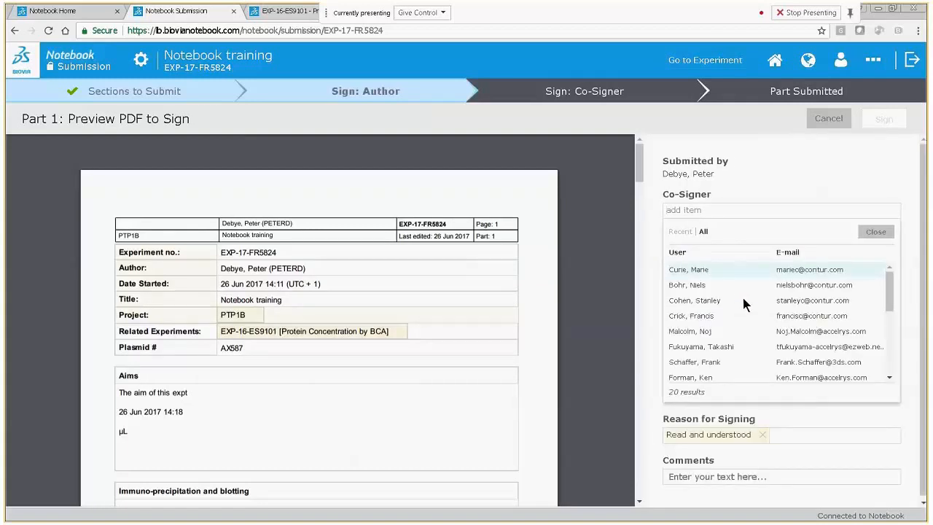
pyautogui.click(714, 314)
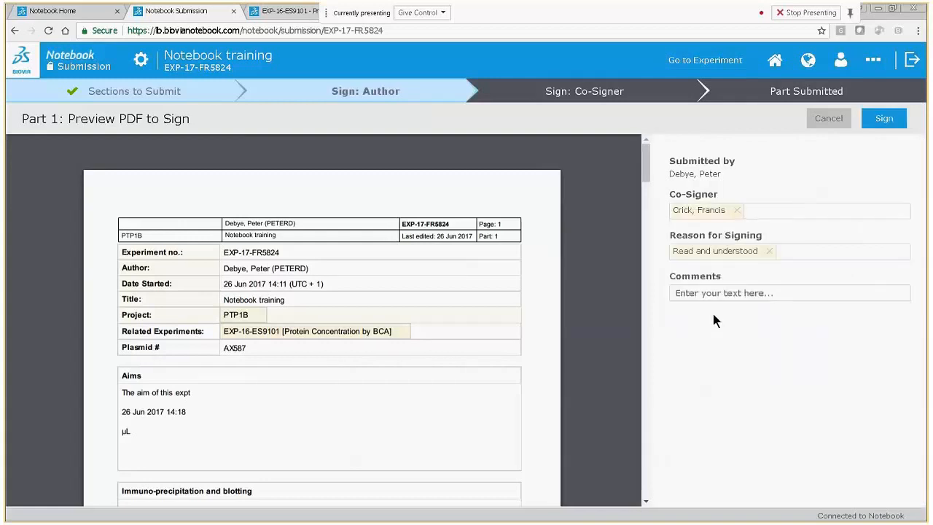
pyautogui.click(688, 293)
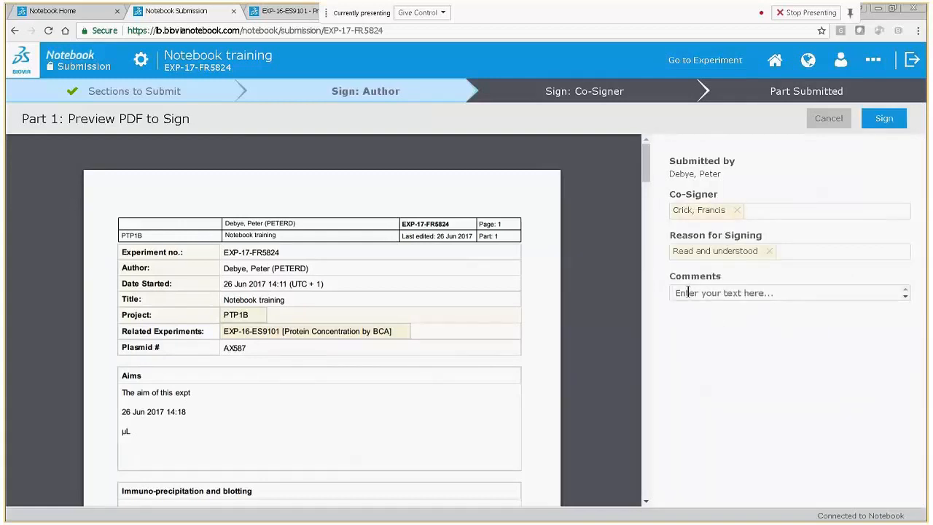
pyautogui.write('please check my Excel')
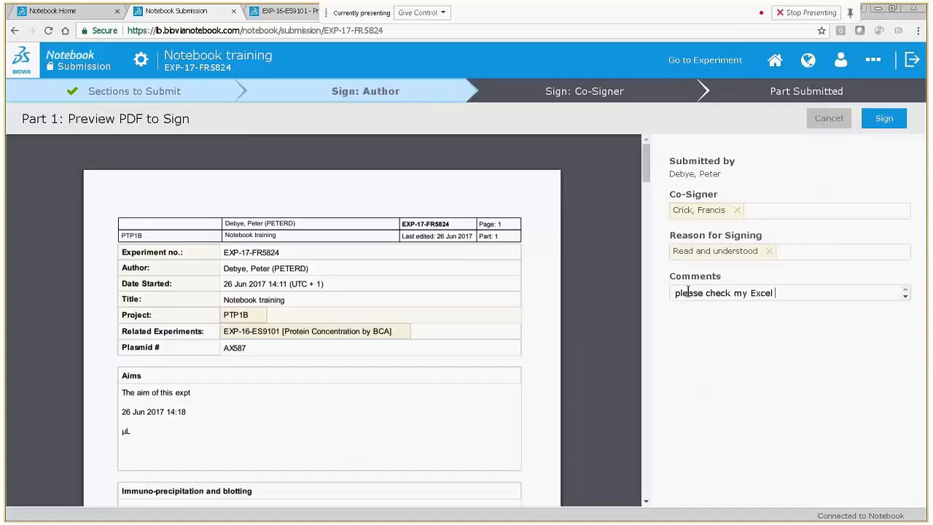
pyautogui.write(' data')
# Sign the submission as author with the account password, glance through the signed PDF and close the submission view
pyautogui.click(884, 119)
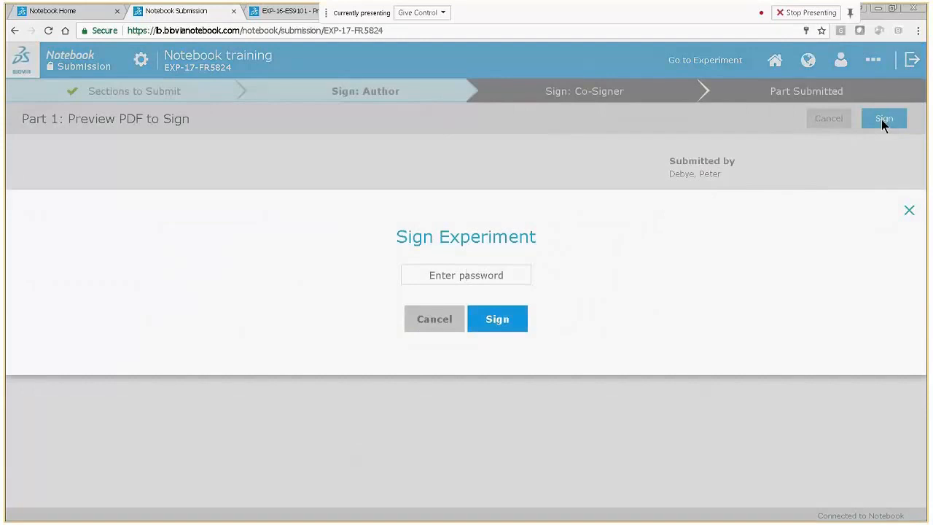
pyautogui.write('*******')
pyautogui.press('Return')
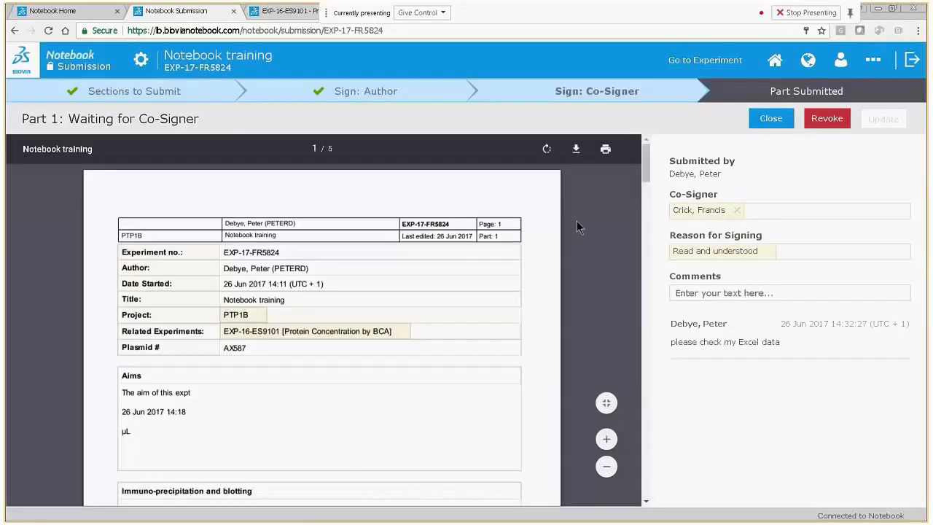
pyautogui.scroll(-6, 578, 247)
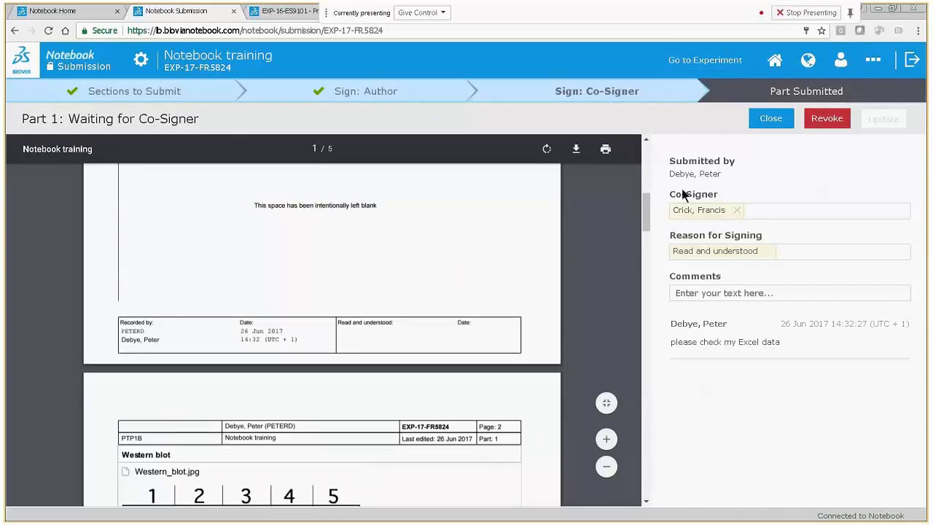
pyautogui.click(770, 119)
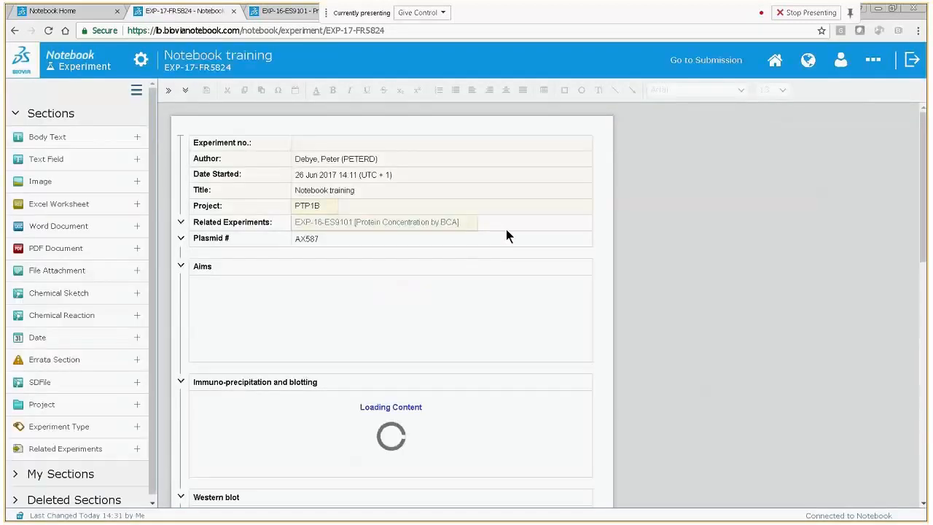
# Examine the submitted sections of the experiment, from the Aims down to the file attachments and the End of Part 1 marker
pyautogui.scroll(-3, 258, 218)
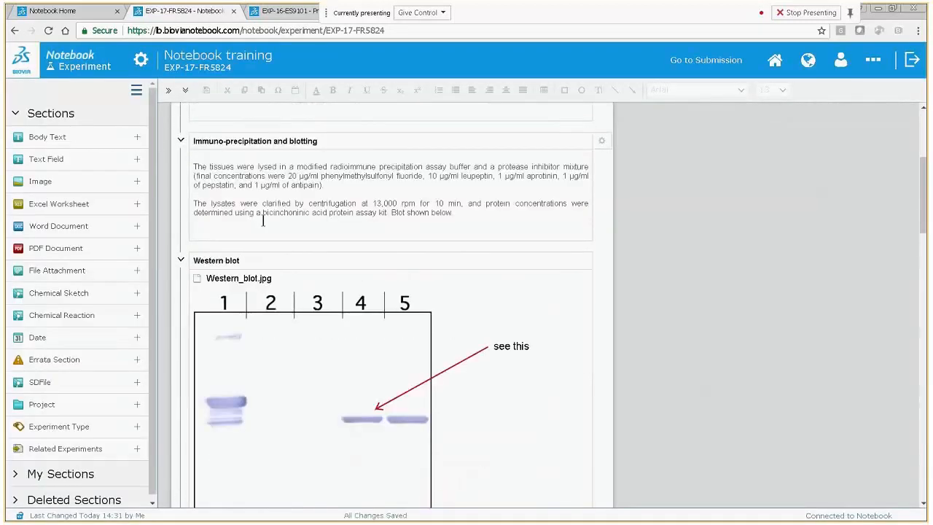
pyautogui.scroll(-4, 266, 225)
pyautogui.scroll(-6, 269, 229)
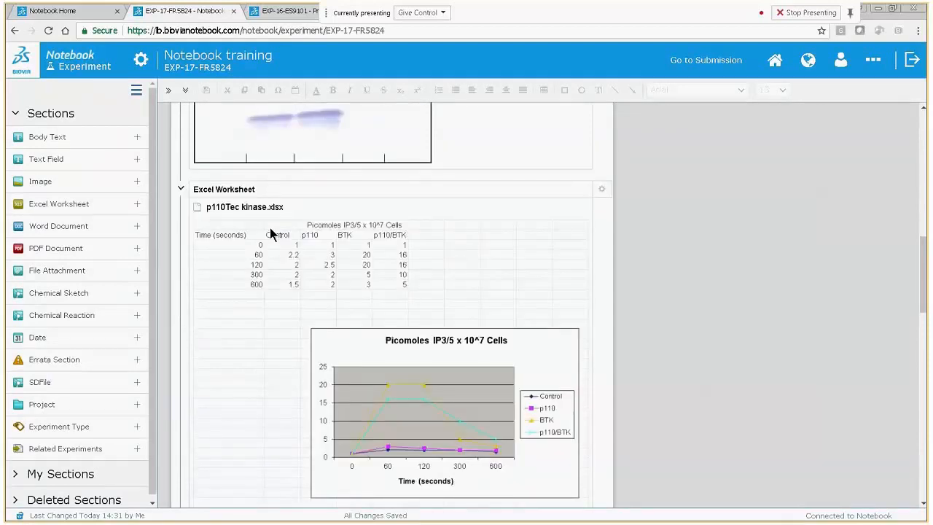
pyautogui.scroll(-4, 187, 290)
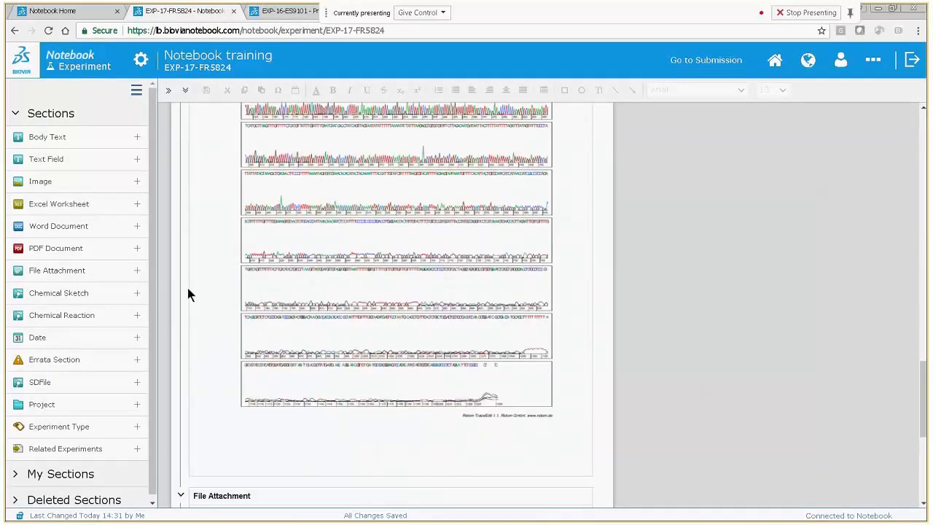
pyautogui.scroll(-4, 190, 291)
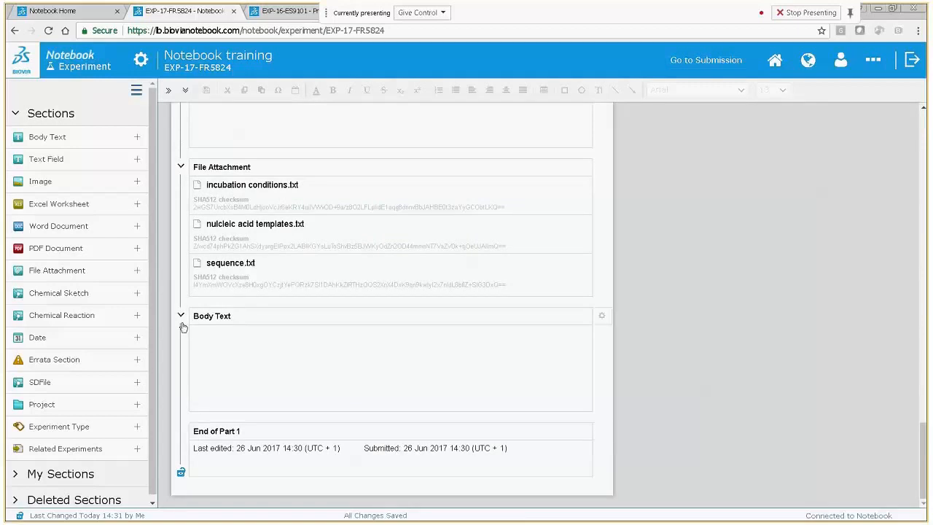
pyautogui.scroll(1, 228, 372)
pyautogui.scroll(1, 230, 370)
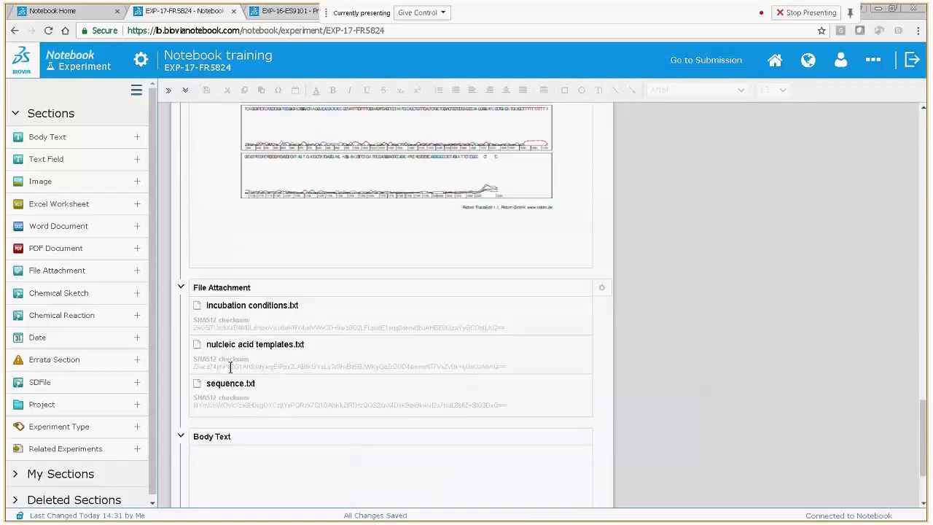
pyautogui.moveTo(508, 312)
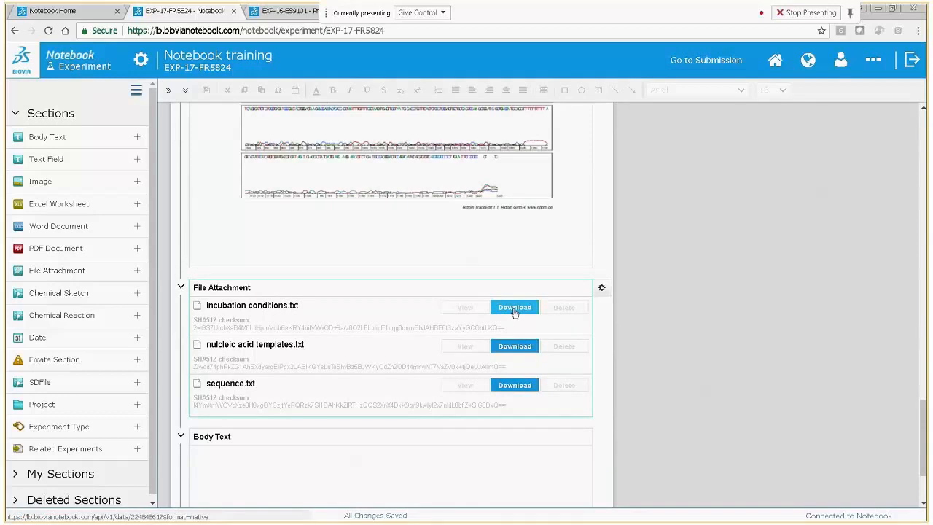
pyautogui.scroll(4, 295, 306)
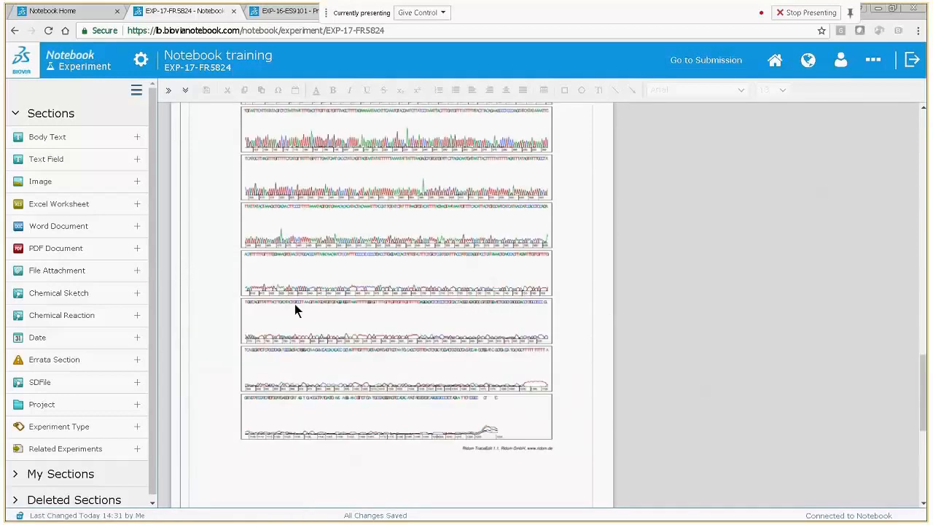
pyautogui.scroll(4, 294, 306)
pyautogui.scroll(6, 361, 268)
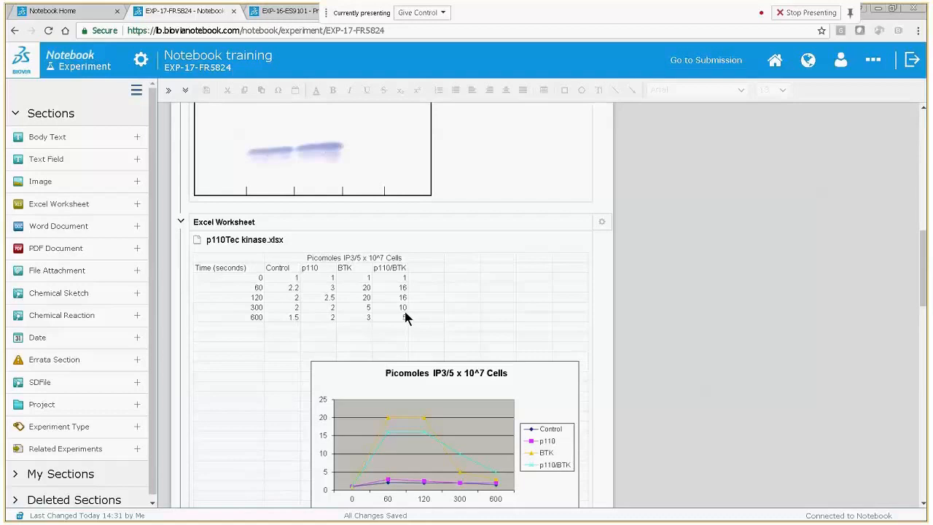
pyautogui.scroll(5, 390, 311)
# Select text in the Immuno-precipitation and blotting section and check which section options remain available
pyautogui.moveTo(449, 246); pyautogui.dragTo(304, 209)
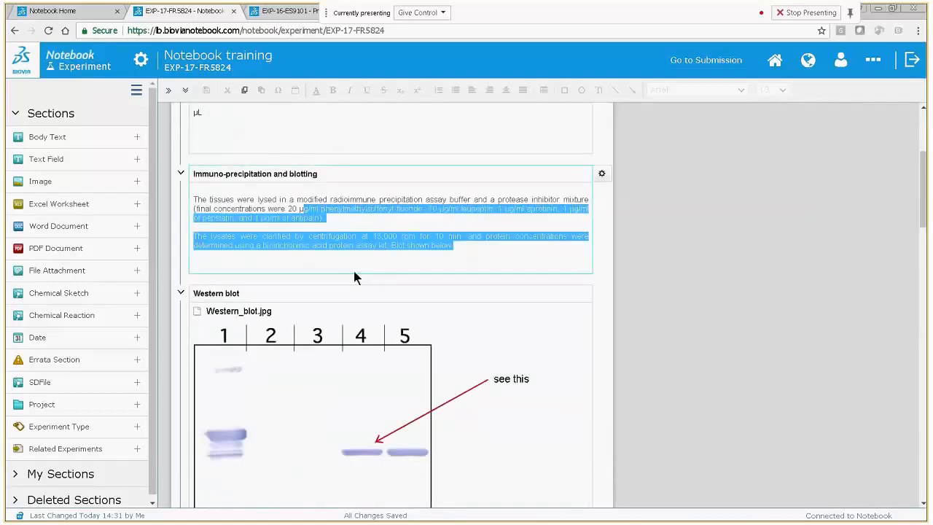
pyautogui.click(601, 173)
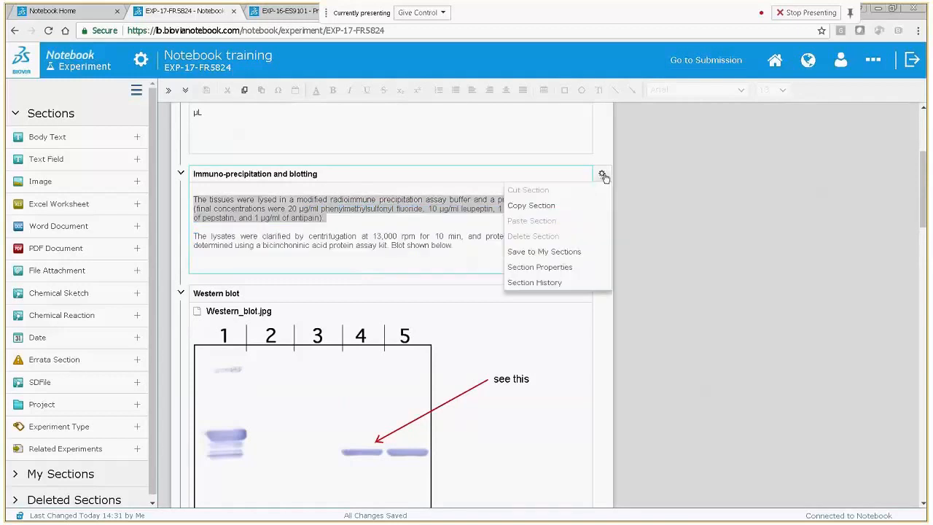
pyautogui.click(293, 216)
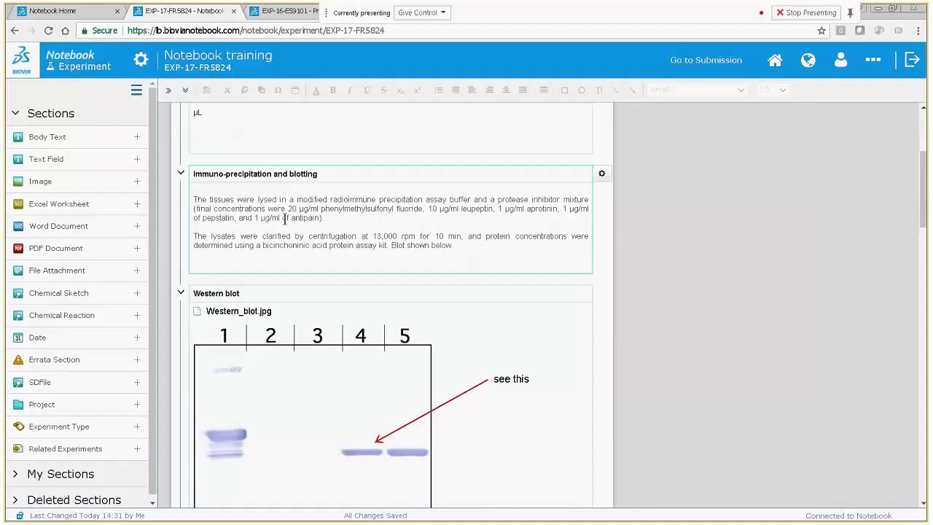
# Add a Body Text section below the End of Part 1 marker and enter "more data" in it
pyautogui.scroll(-10, 284, 218)
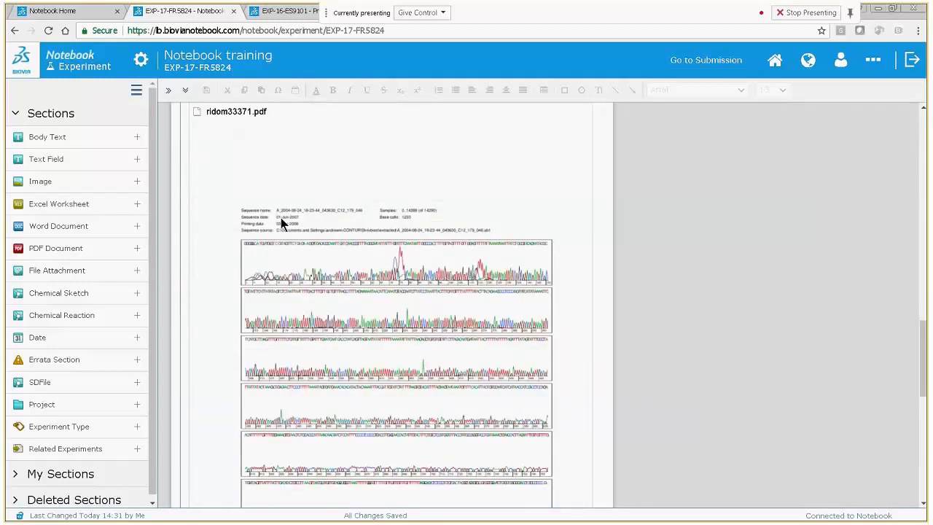
pyautogui.scroll(-10, 281, 219)
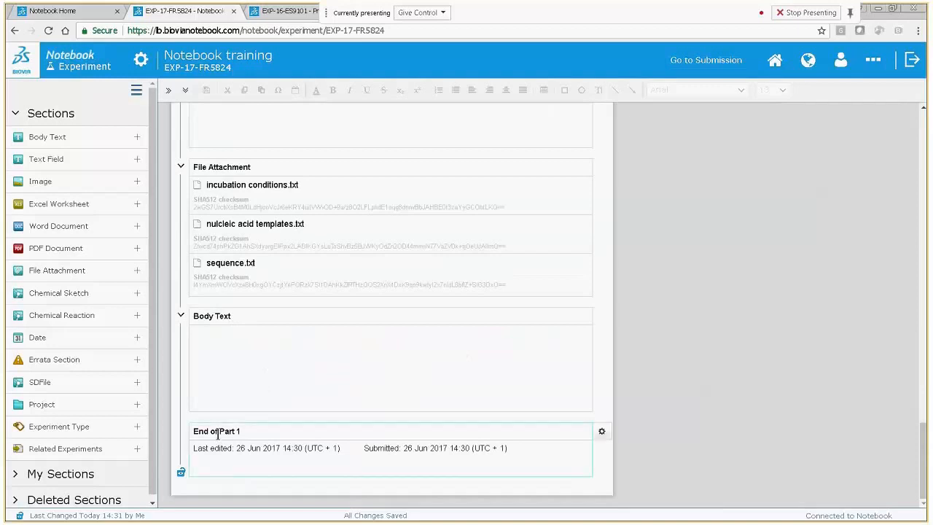
pyautogui.click(137, 139)
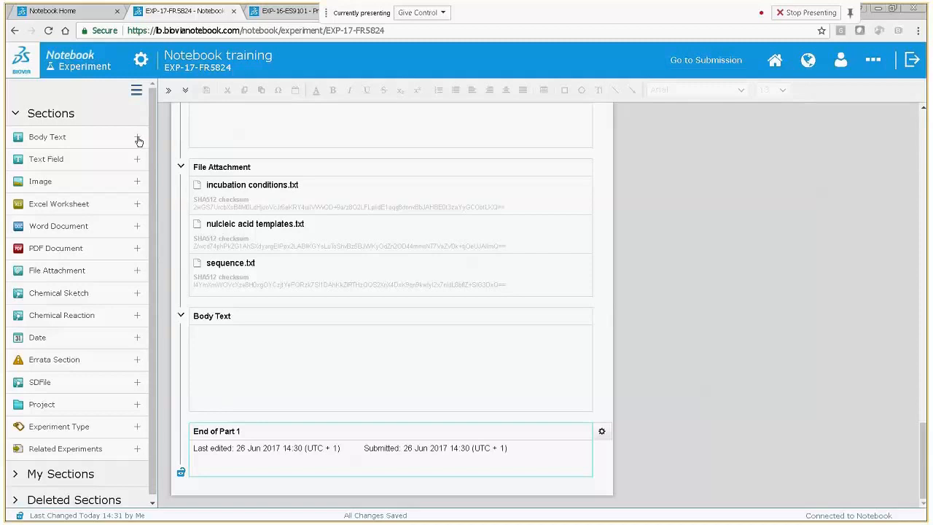
pyautogui.click(217, 400)
pyautogui.write('more data')
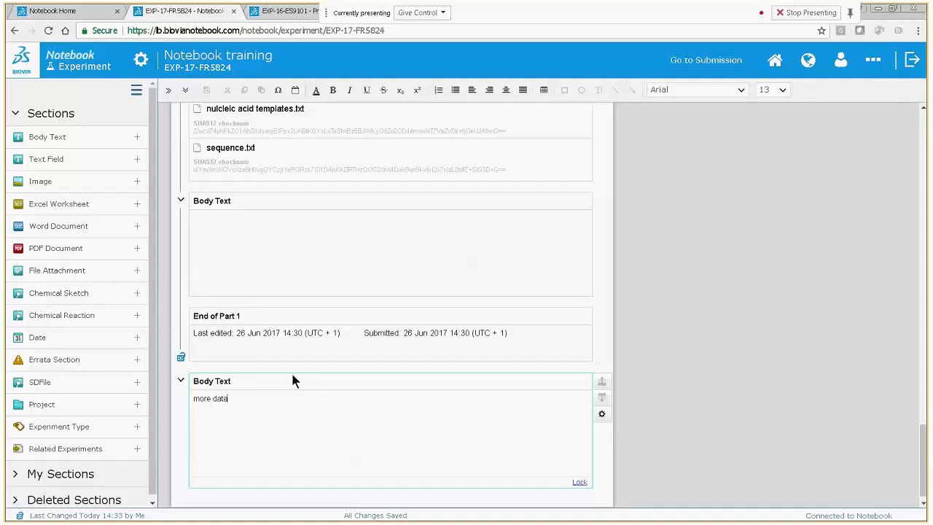
# Leave the experiment, log out of the author's account and log in with the co-signer's saved credentials
pyautogui.scroll(6, 292, 381)
pyautogui.scroll(1, 292, 379)
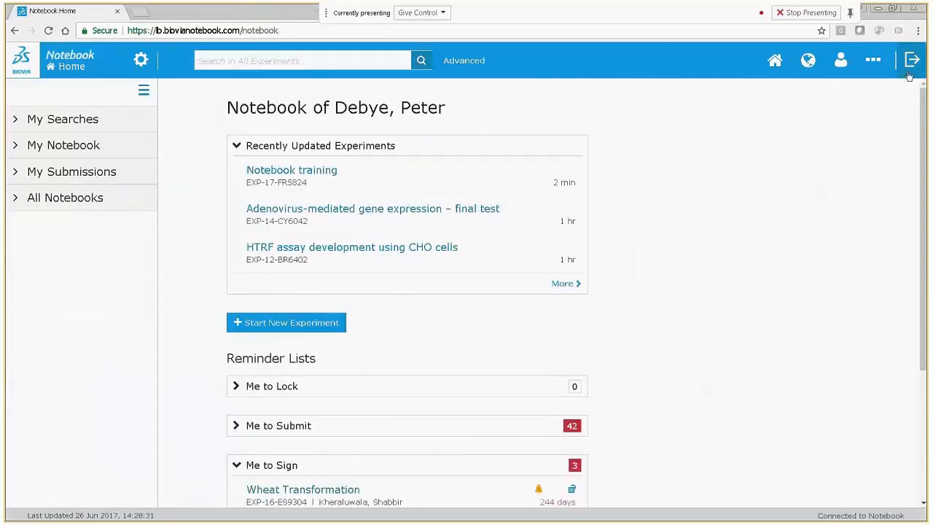
pyautogui.click(910, 70)
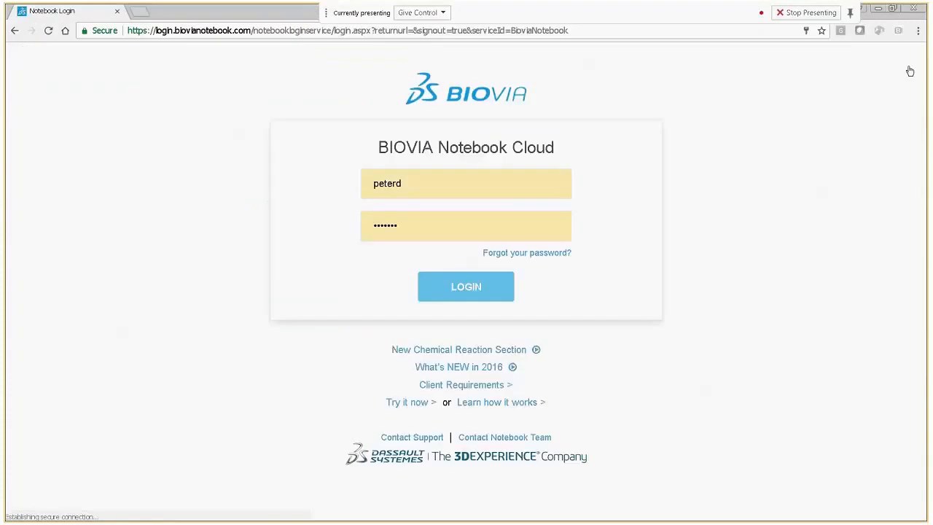
pyautogui.click(462, 183)
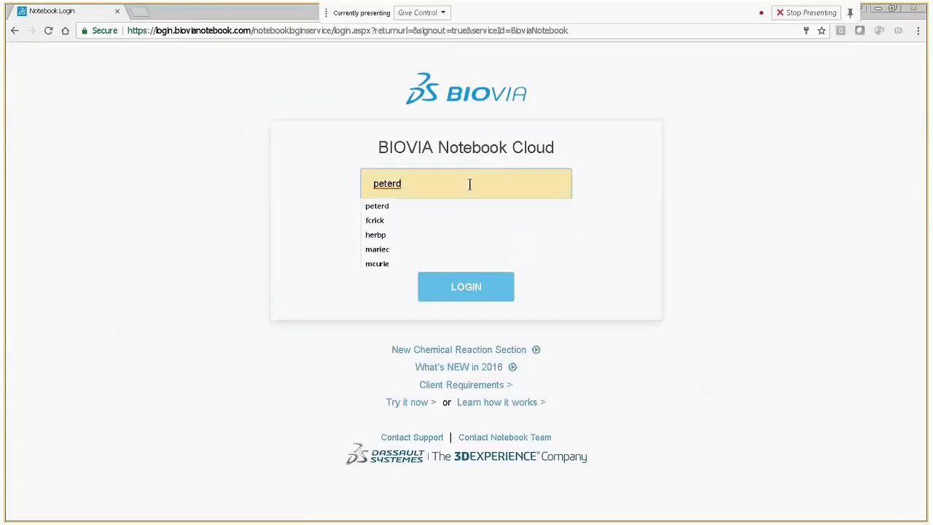
pyautogui.click(424, 221)
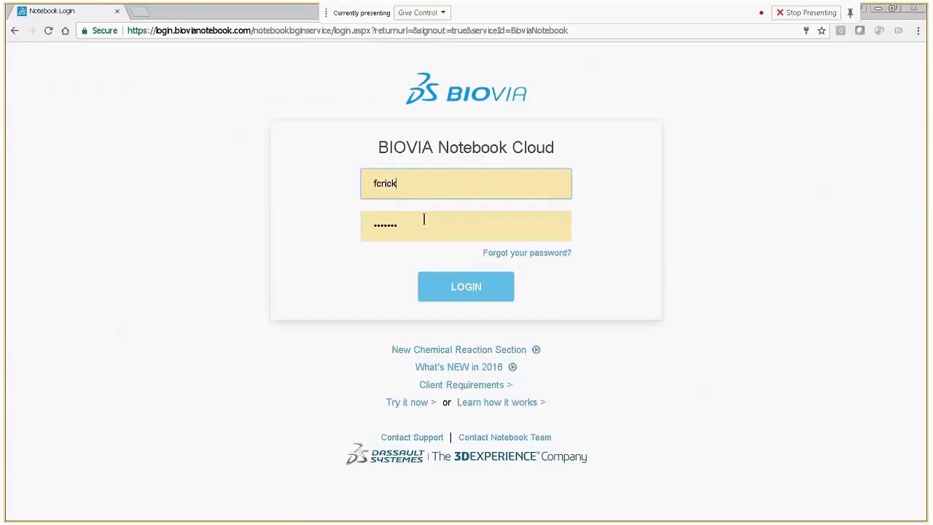
pyautogui.click(465, 289)
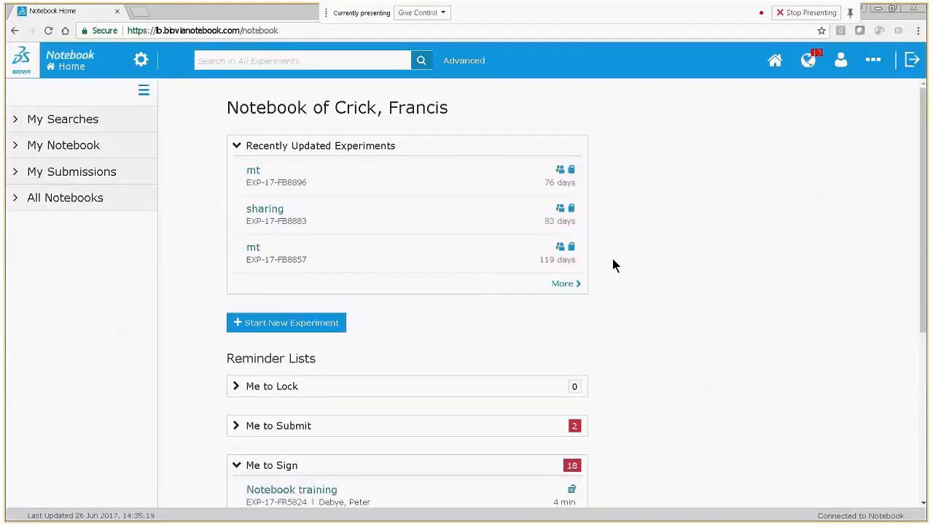
# Check the Me to Sign reminder list and open the Notebook training submission from its co-sign notification
pyautogui.scroll(-3, 611, 263)
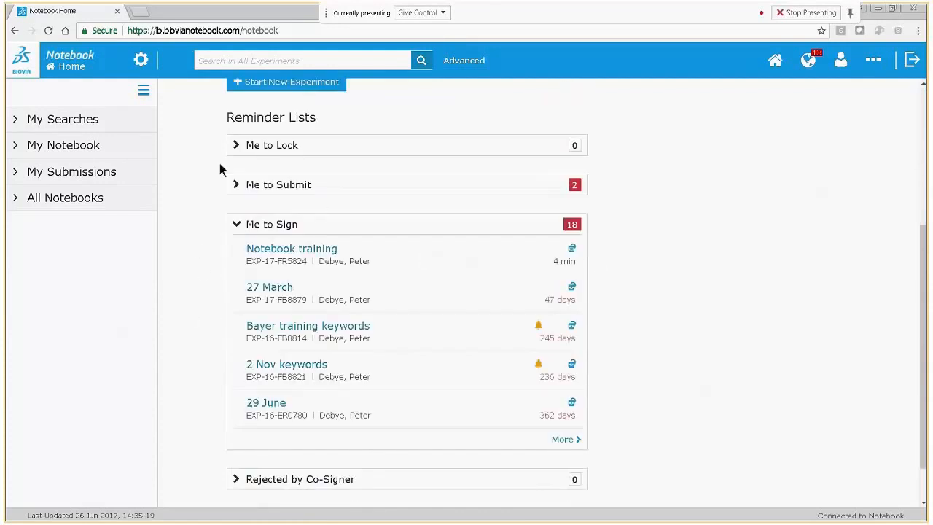
pyautogui.scroll(3, 216, 164)
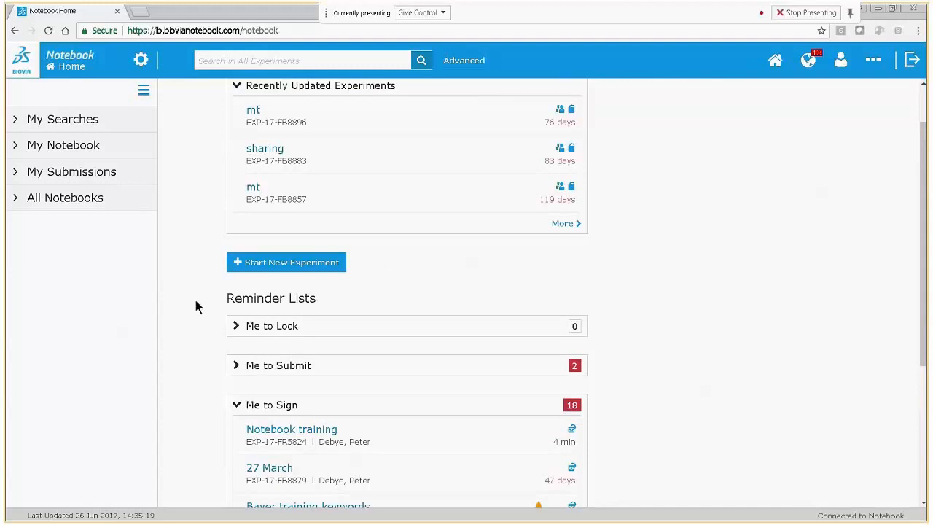
pyautogui.scroll(-1, 194, 299)
pyautogui.scroll(-2, 196, 306)
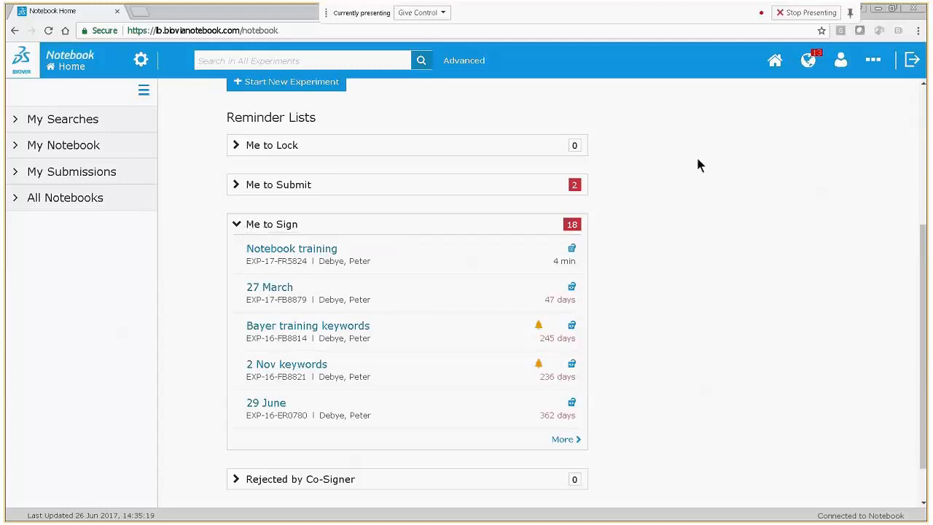
pyautogui.click(809, 63)
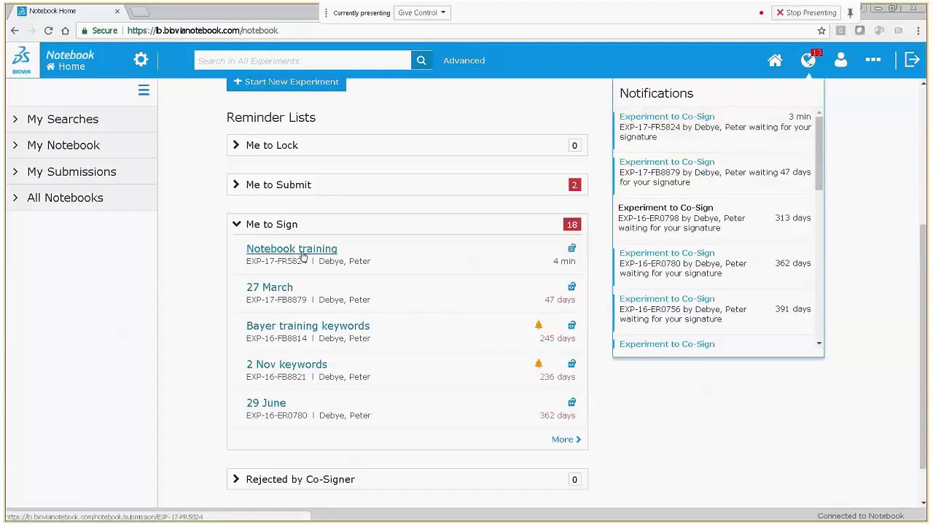
pyautogui.click(673, 121)
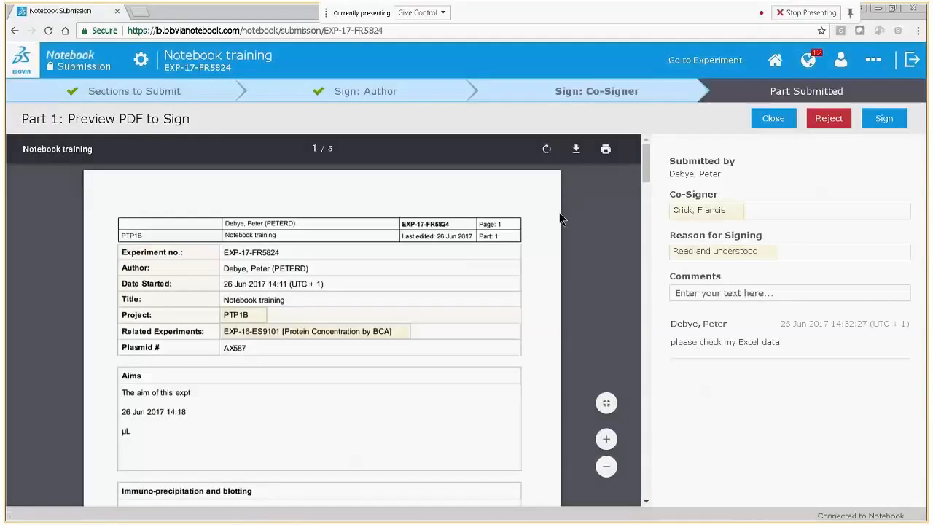
# Review and sign the Part 1 PDF as co-signer with the account password, and close the submission
pyautogui.scroll(-1, 594, 218)
pyautogui.scroll(-10, 593, 214)
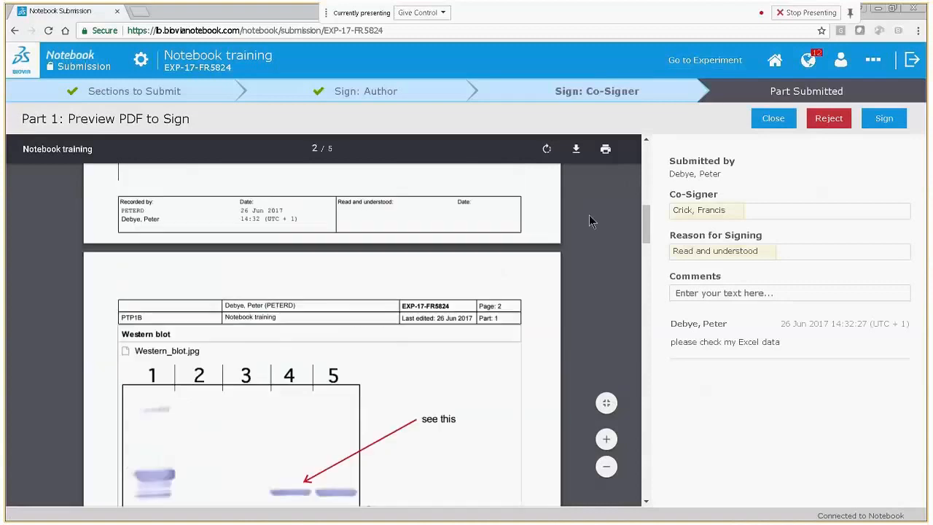
pyautogui.scroll(3, 588, 221)
pyautogui.scroll(10, 583, 214)
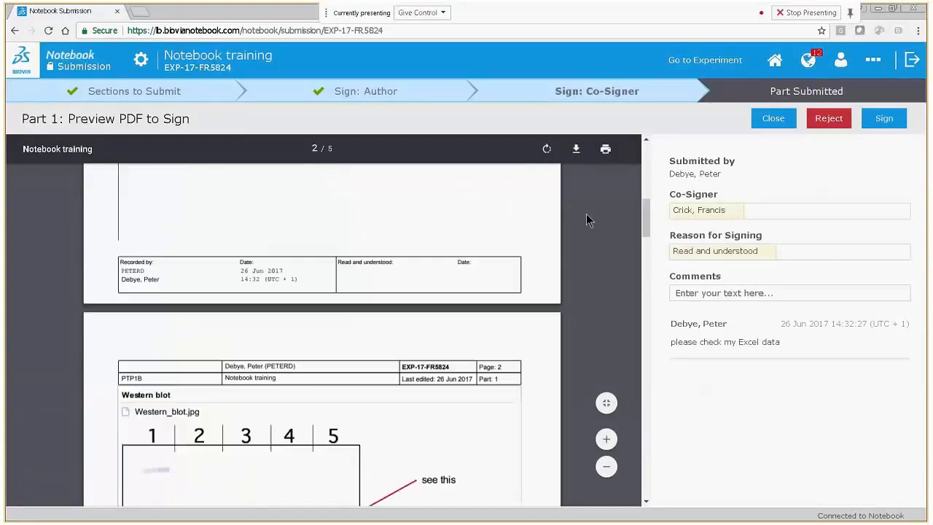
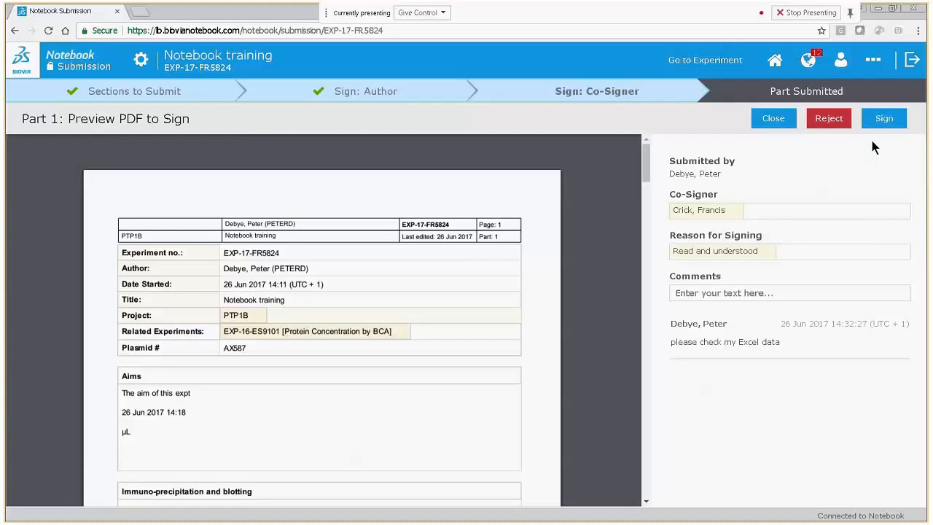
pyautogui.click(884, 119)
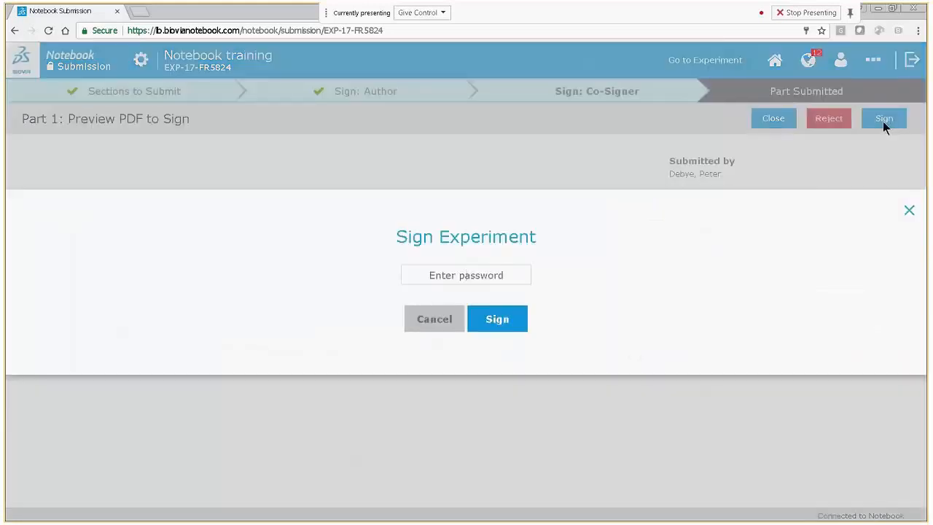
pyautogui.write('•••••••')
pyautogui.press('Return')
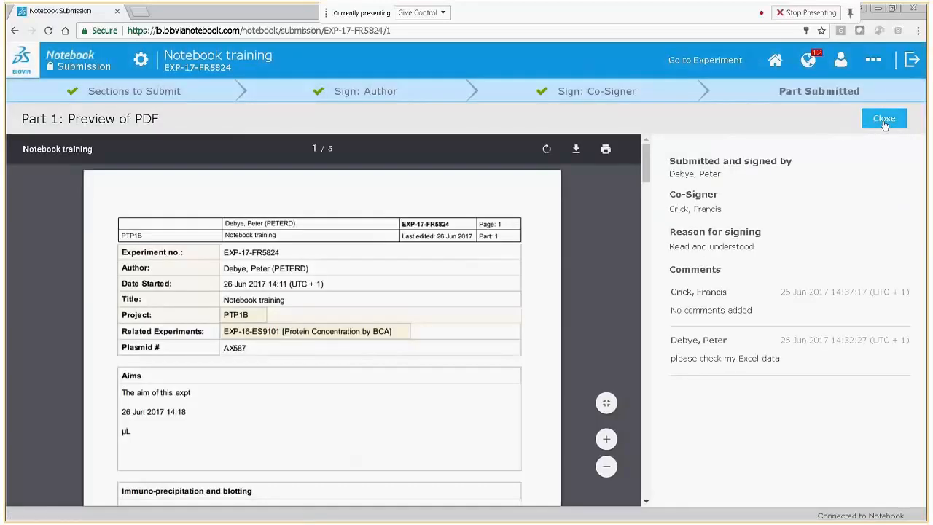
pyautogui.click(892, 122)
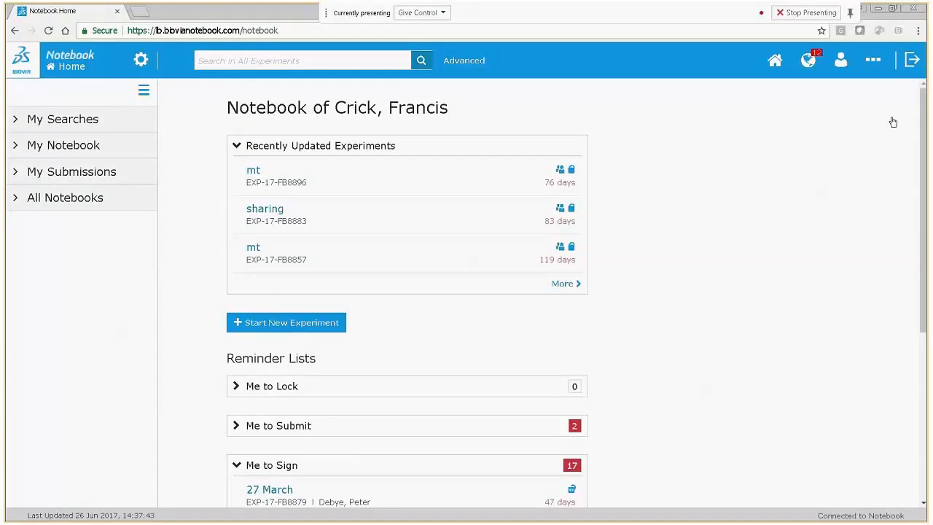
# Log out of the co-signer's account and log back in with the author's saved credentials
pyautogui.click(912, 62)
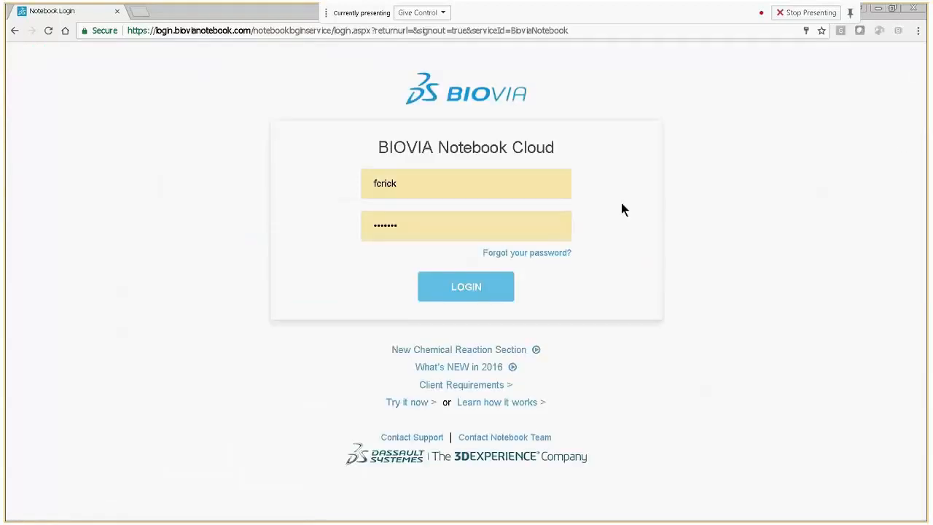
pyautogui.click(457, 186)
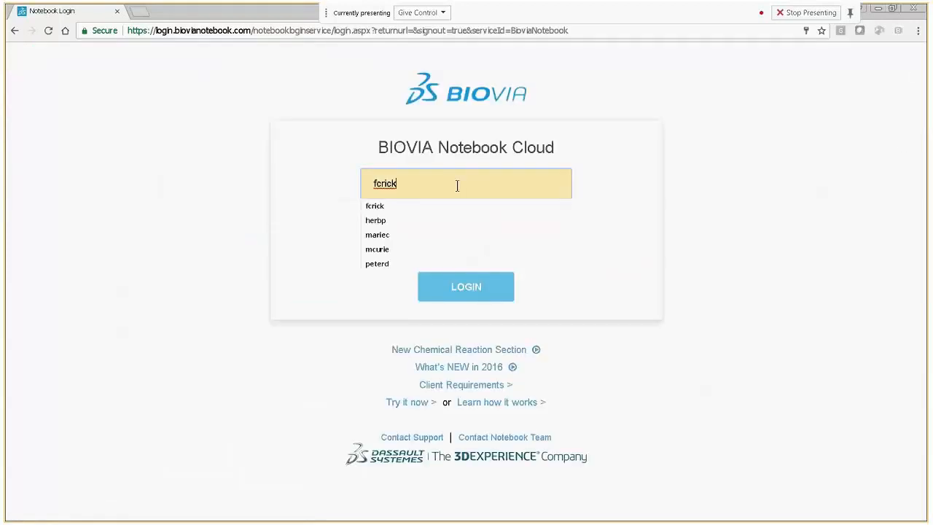
pyautogui.click(425, 264)
pyautogui.click(459, 289)
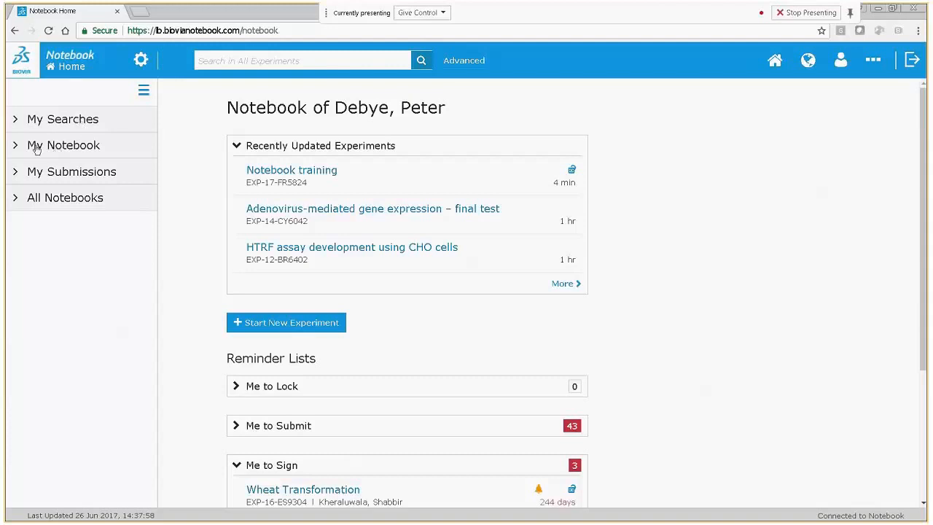
# Show the Me as Author experiments from My Notebook and sort them by title in ascending order
pyautogui.click(86, 147)
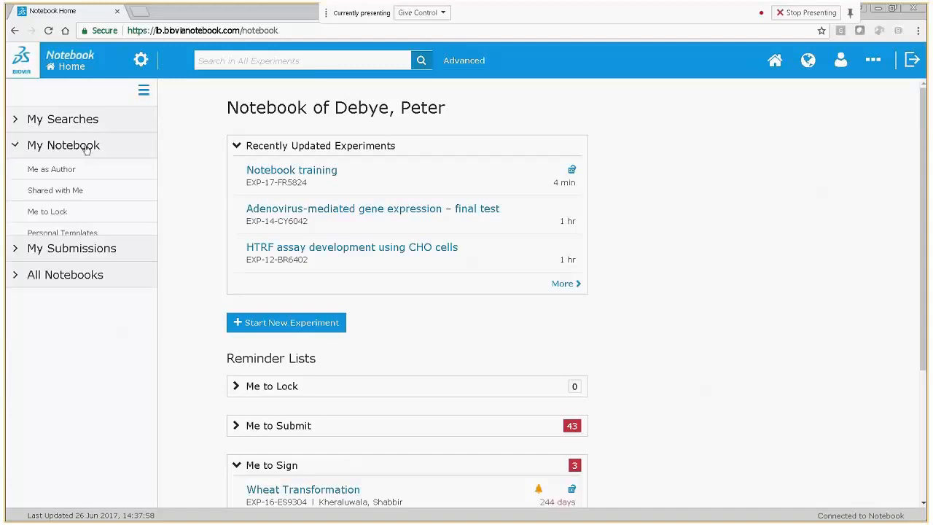
pyautogui.click(51, 169)
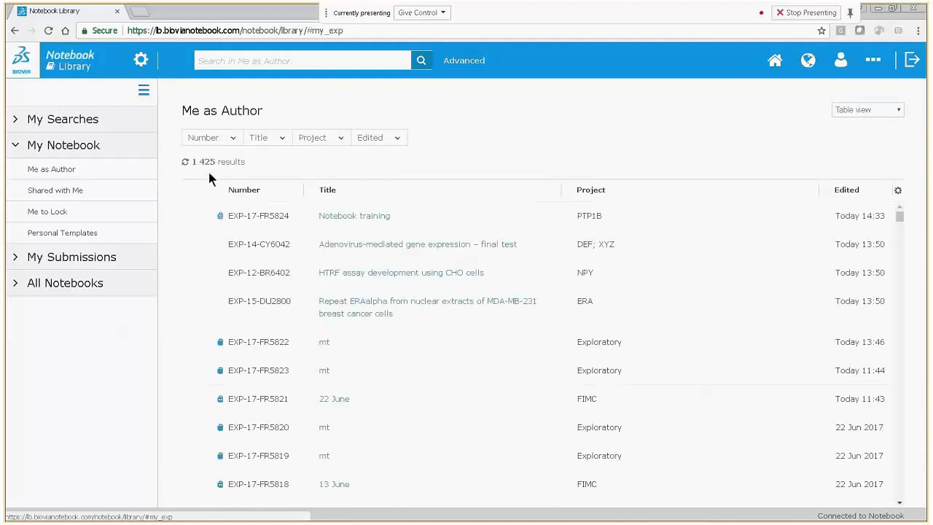
pyautogui.click(402, 194)
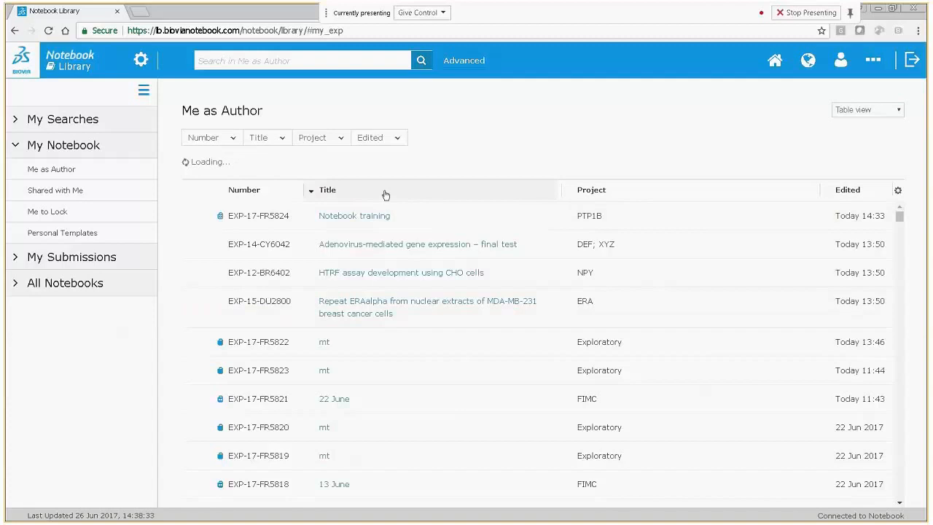
pyautogui.click(312, 192)
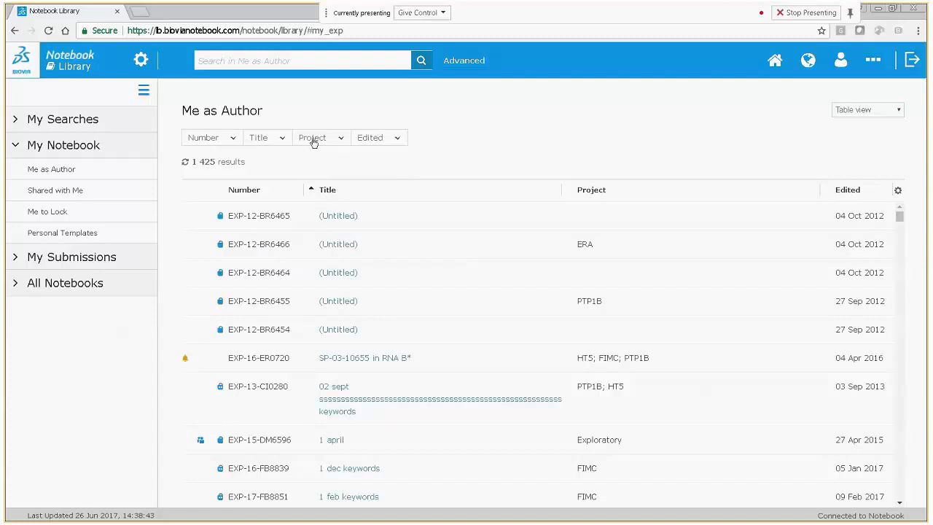
# Filter the Me as Author list by the FIMC project and browse the matching experiments
pyautogui.click(341, 140)
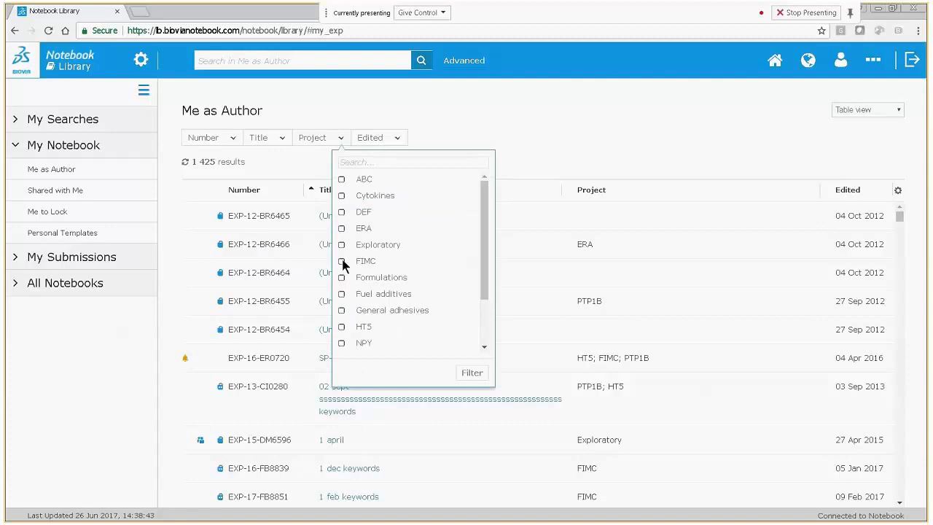
pyautogui.click(341, 261)
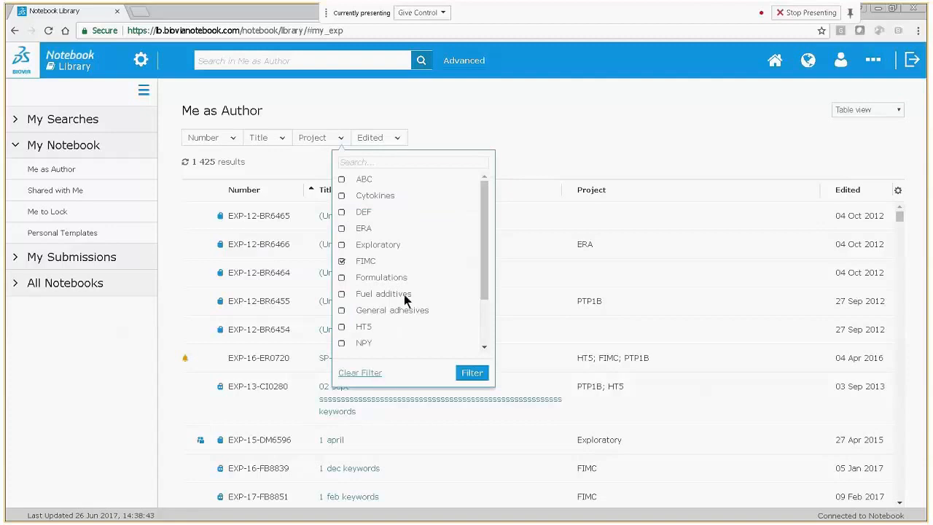
pyautogui.click(472, 372)
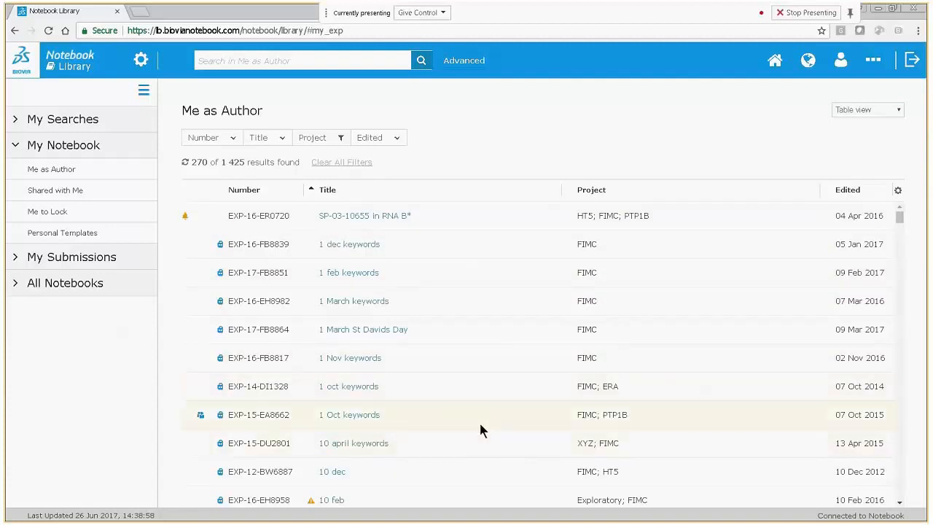
pyautogui.scroll(-5, 483, 427)
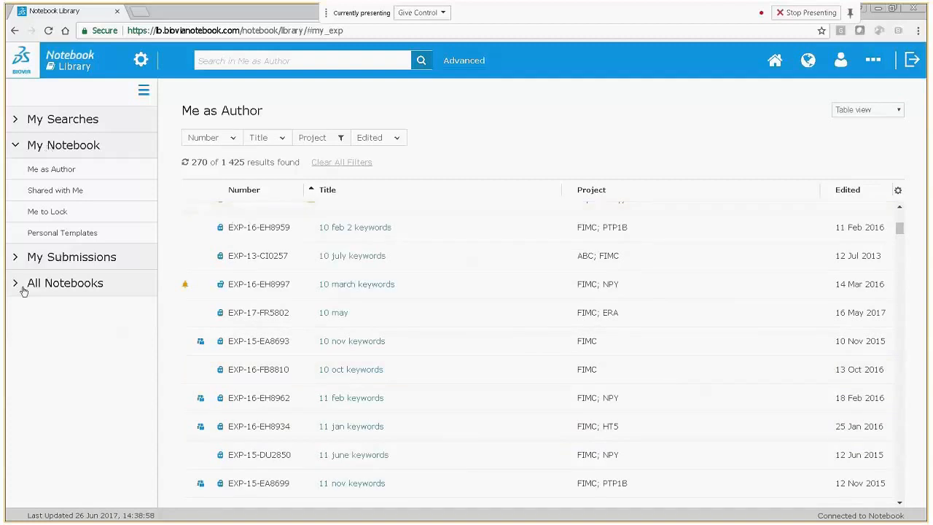
# Open the All Experiments list under All Notebooks and filter it by the third author listed
pyautogui.click(70, 289)
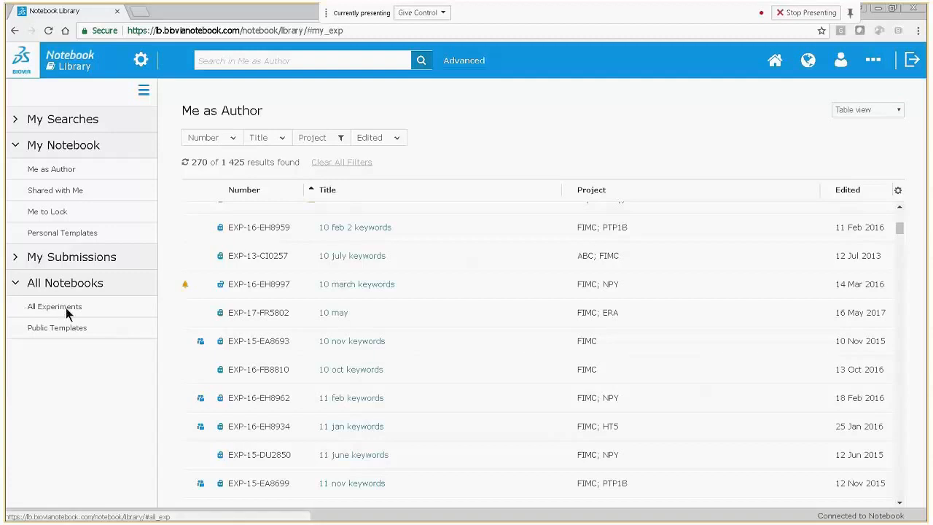
pyautogui.click(66, 312)
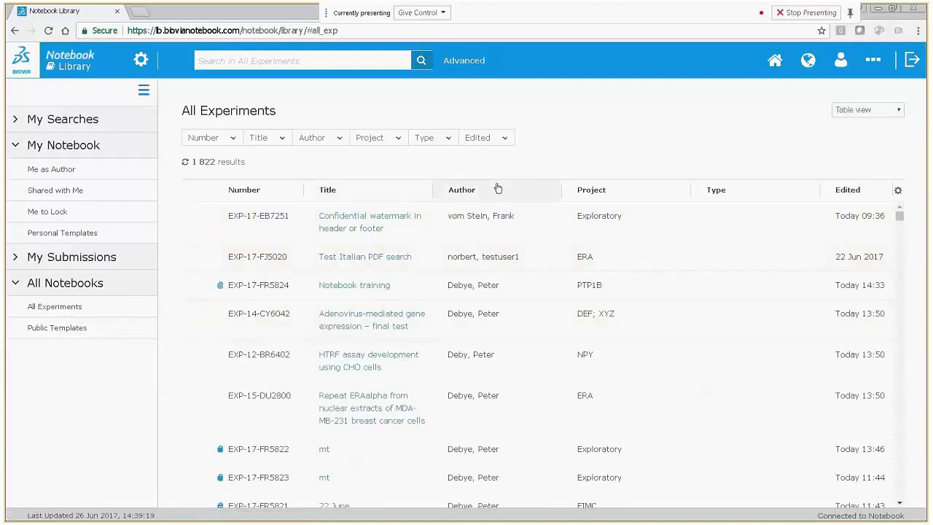
pyautogui.click(339, 139)
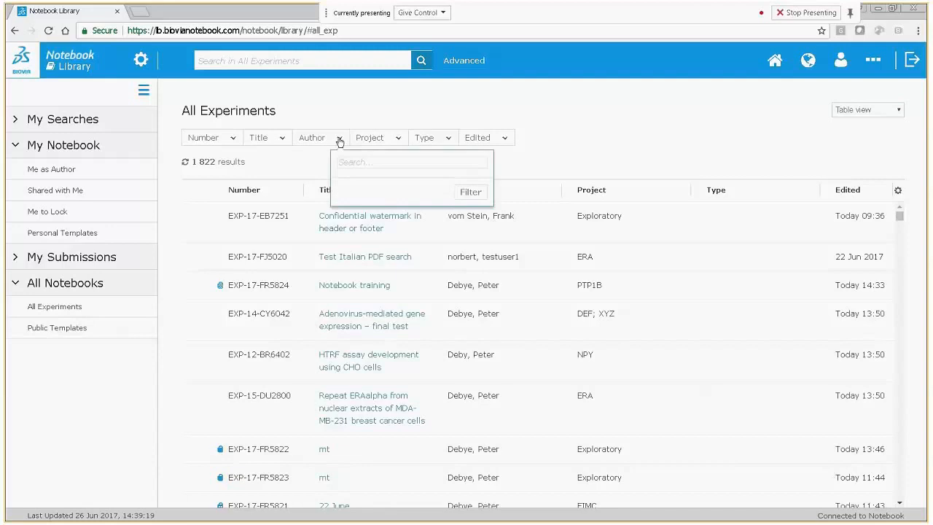
pyautogui.click(340, 211)
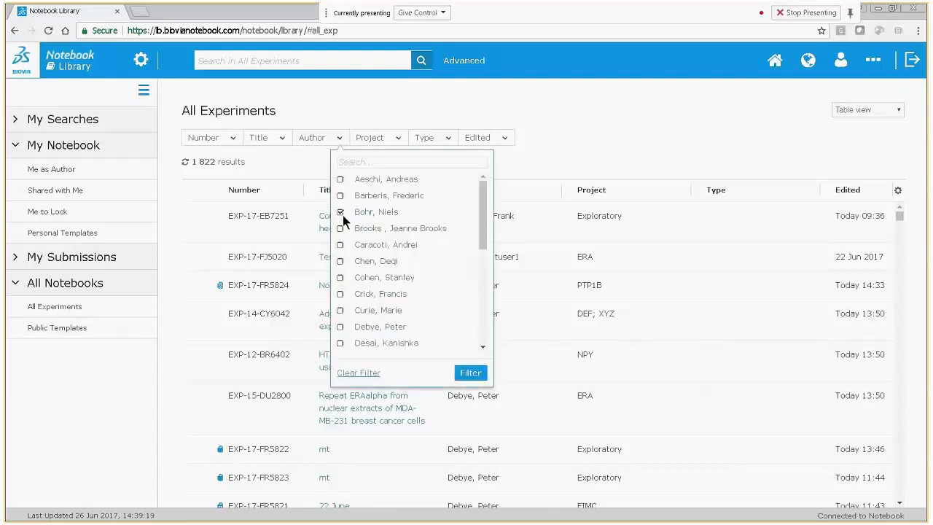
pyautogui.click(470, 373)
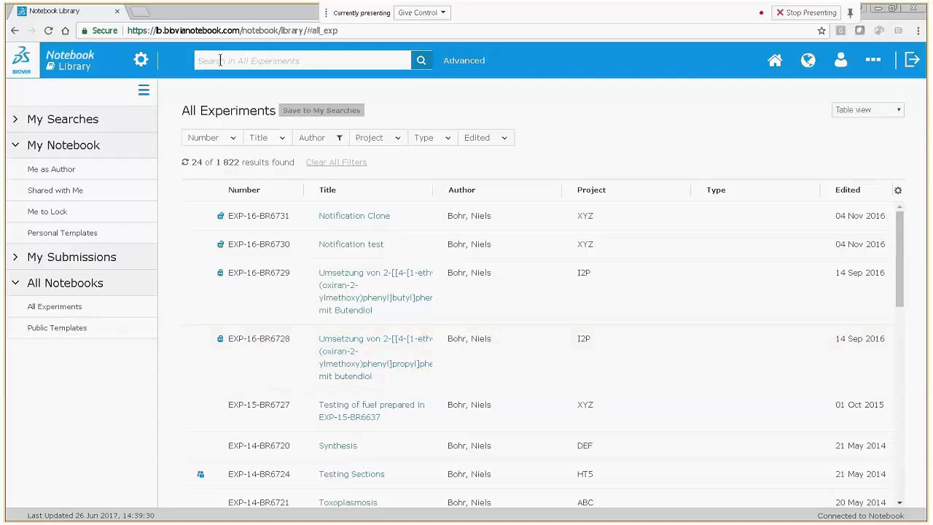
# Search all experiments for the keywords "protein enzyme"
pyautogui.write('prote')
pyautogui.write('in')
pyautogui.write(' a')
pyautogui.write('n')
pyautogui.write('zyme')
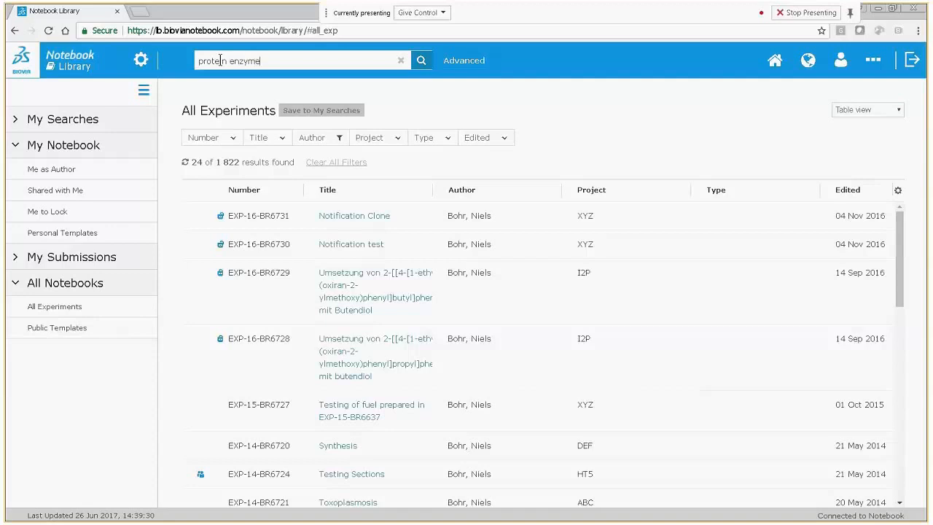
pyautogui.click(421, 62)
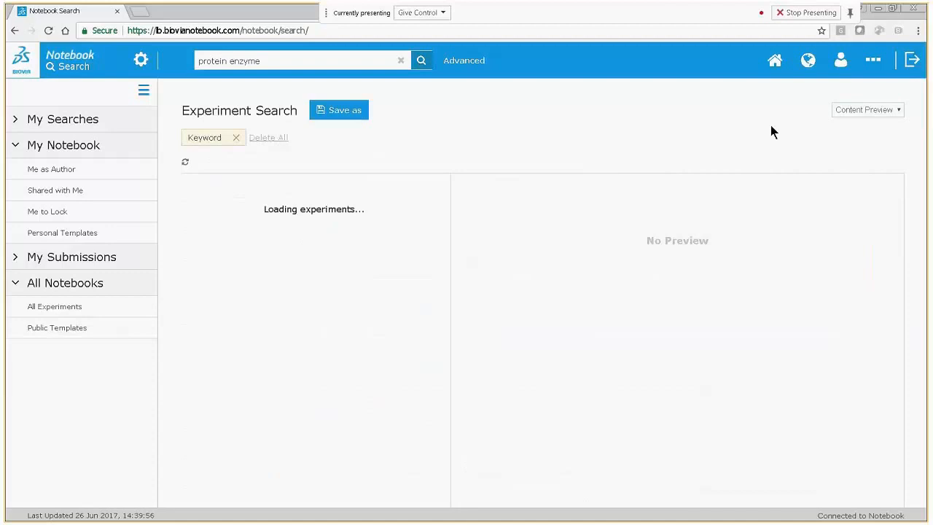
# Display the protein enzyme search results in Table view and look through the list
pyautogui.click(850, 109)
pyautogui.click(850, 122)
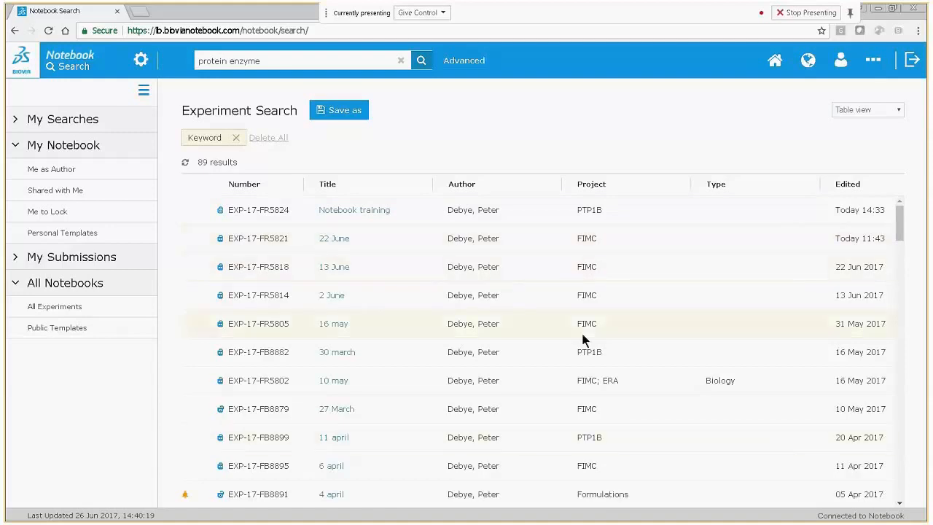
pyautogui.scroll(-3, 568, 333)
pyautogui.scroll(-7, 570, 333)
pyautogui.scroll(10, 570, 335)
# Try the Compact view for the search results and finish with the Content Preview layout
pyautogui.click(896, 112)
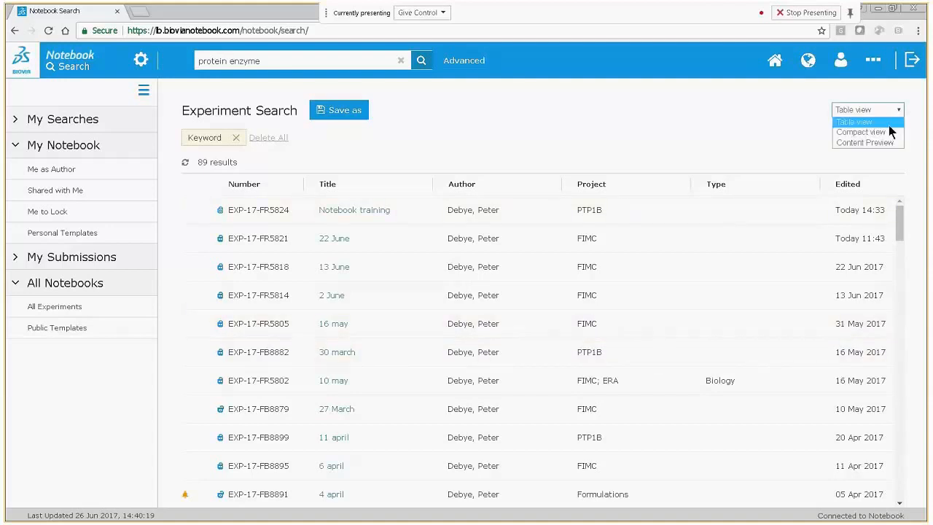
pyautogui.click(883, 134)
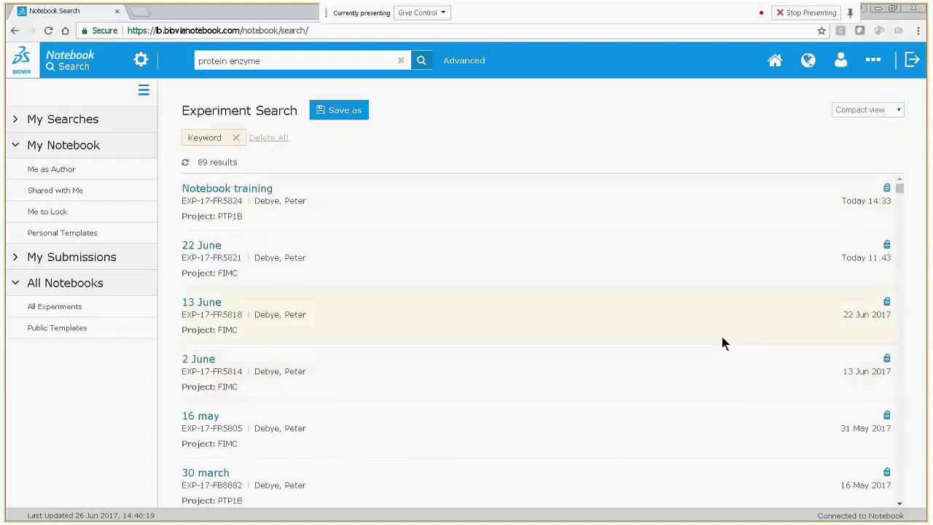
pyautogui.click(899, 111)
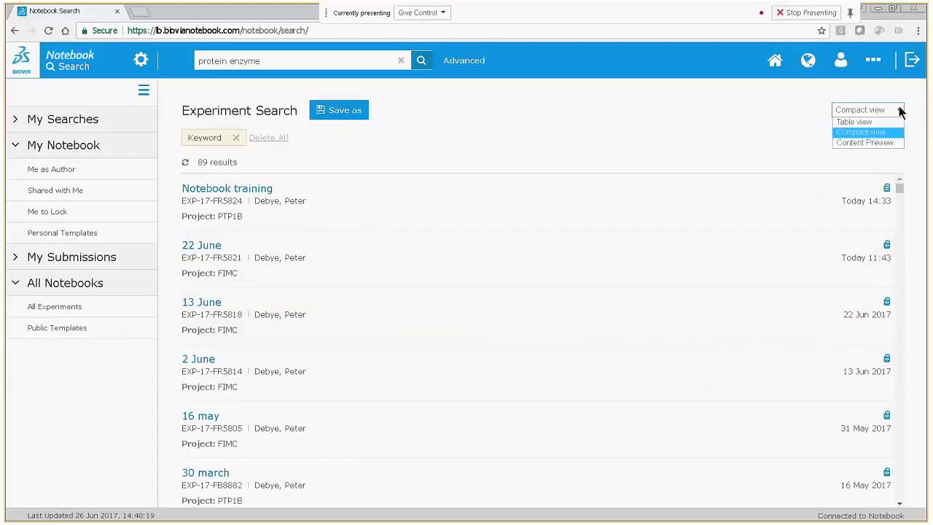
pyautogui.click(863, 143)
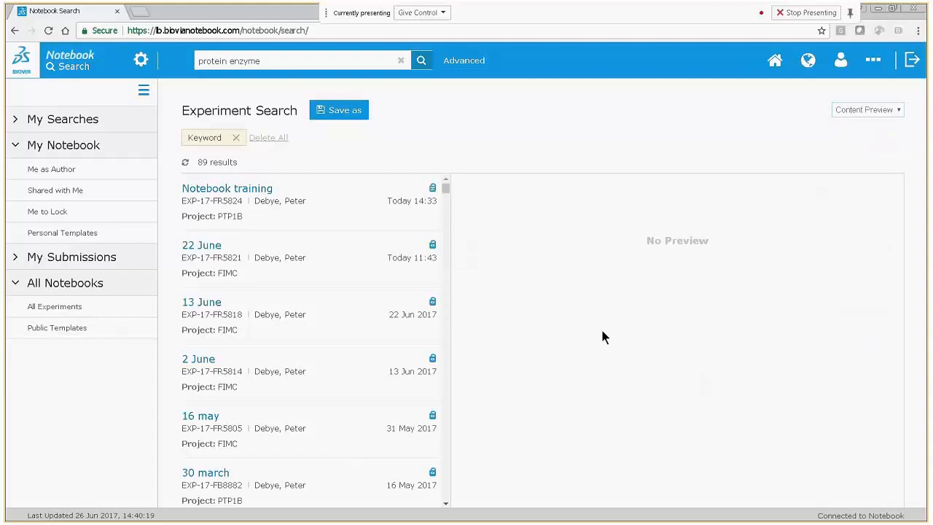
# Preview the "Separation of tea enzyme" experiment from the results and read through its sections
pyautogui.scroll(-3, 361, 304)
pyautogui.scroll(-8, 360, 303)
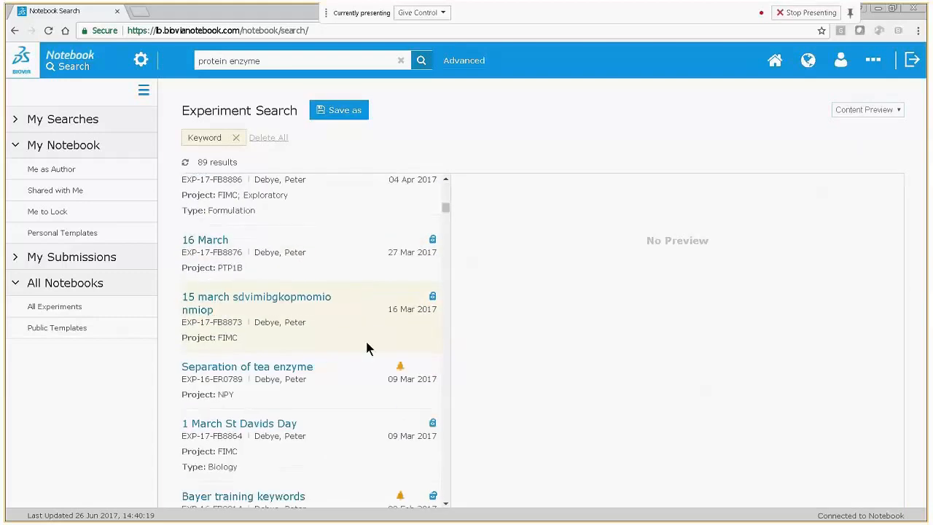
pyautogui.click(368, 397)
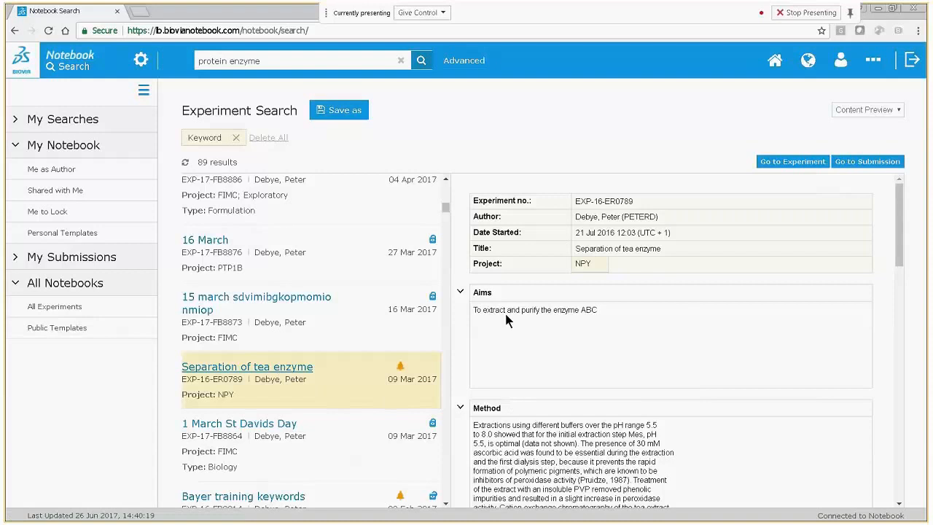
pyautogui.scroll(-3, 619, 397)
pyautogui.scroll(-3, 618, 397)
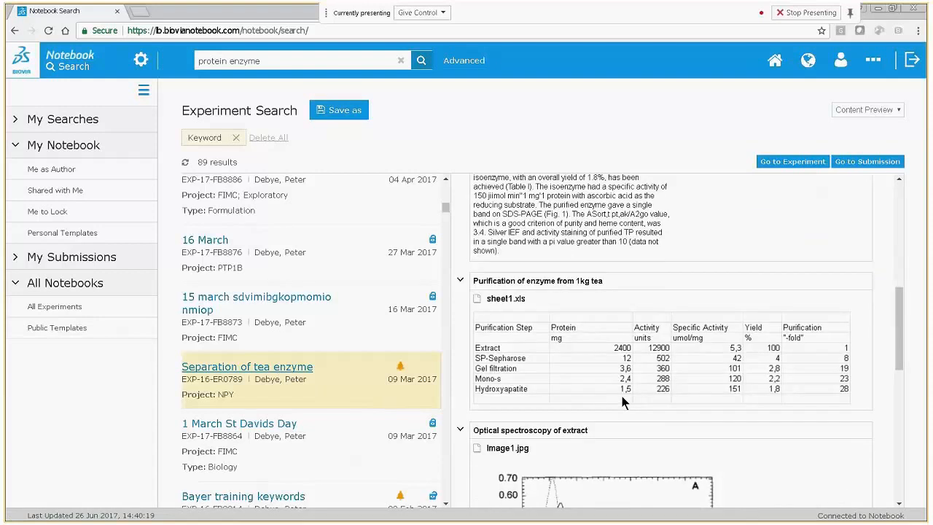
pyautogui.scroll(-5, 621, 392)
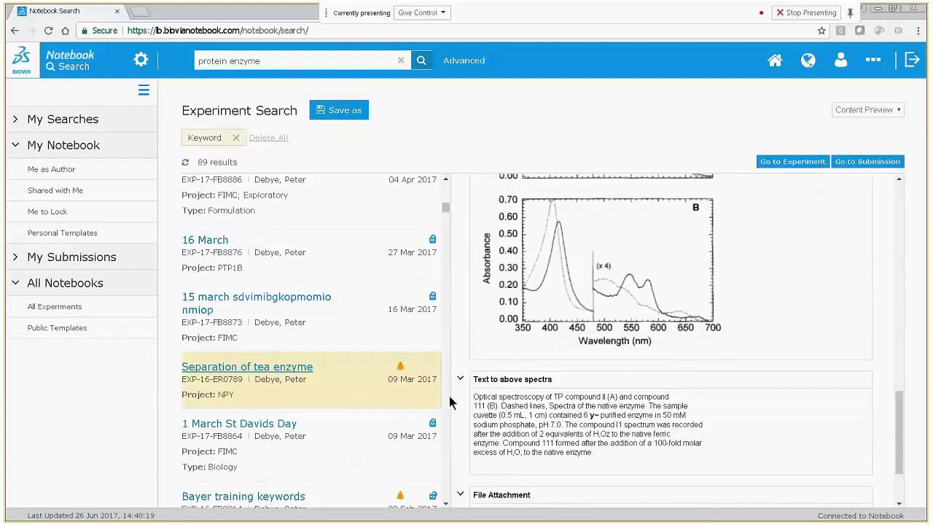
# Find the "Vector Analysis Review" experiment further down the results and preview it
pyautogui.moveTo(445, 207); pyautogui.dragTo(448, 226)
pyautogui.moveTo(446, 232); pyautogui.dragTo(447, 239)
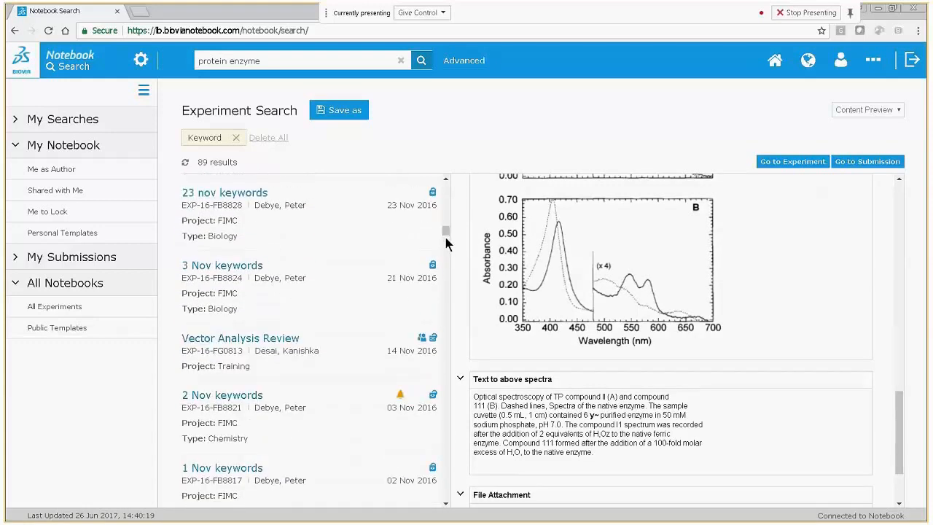
pyautogui.click(350, 368)
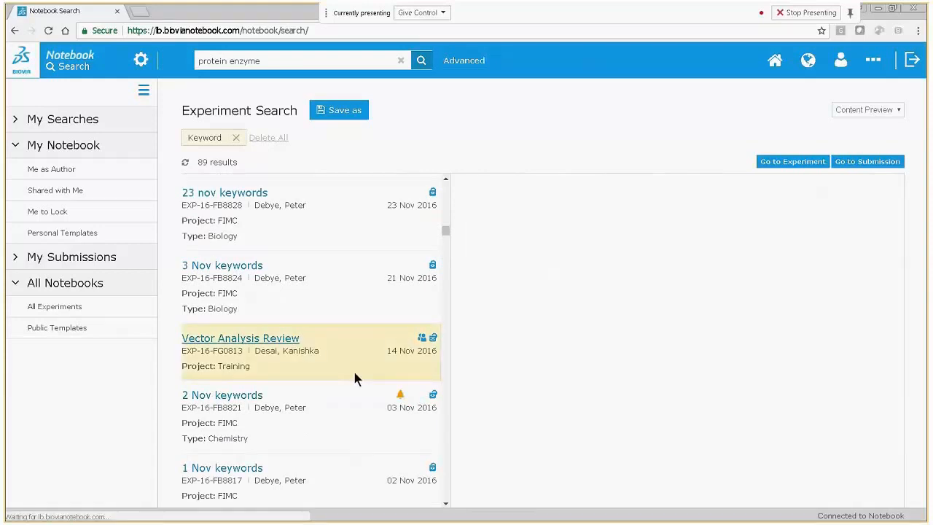
# Look through the PDF document and vector map image in the "Vector Analysis Review" content preview
pyautogui.scroll(-4, 557, 290)
pyautogui.scroll(-5, 556, 288)
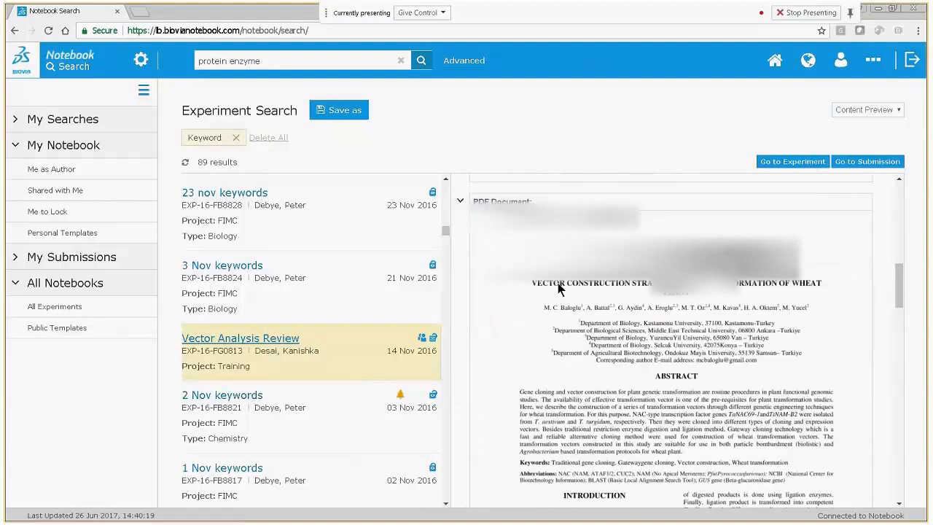
pyautogui.scroll(3, 557, 292)
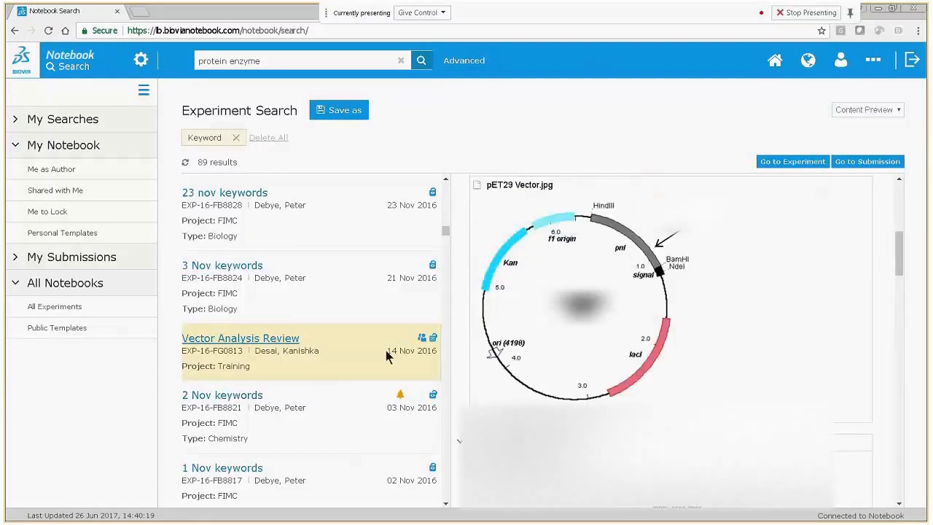
# Look over the advanced experiment search criteria without searching, and open the saved search "Protein and enzyme"
pyautogui.click(461, 62)
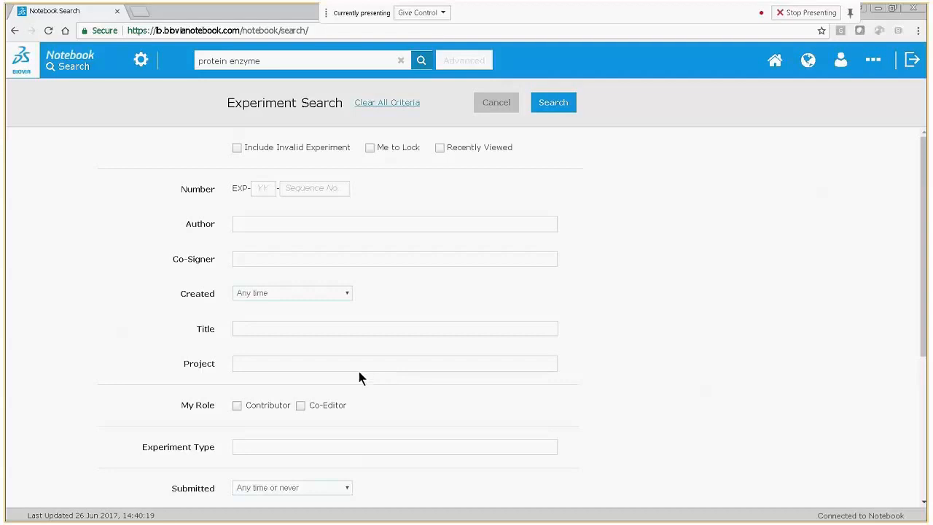
pyautogui.click(486, 103)
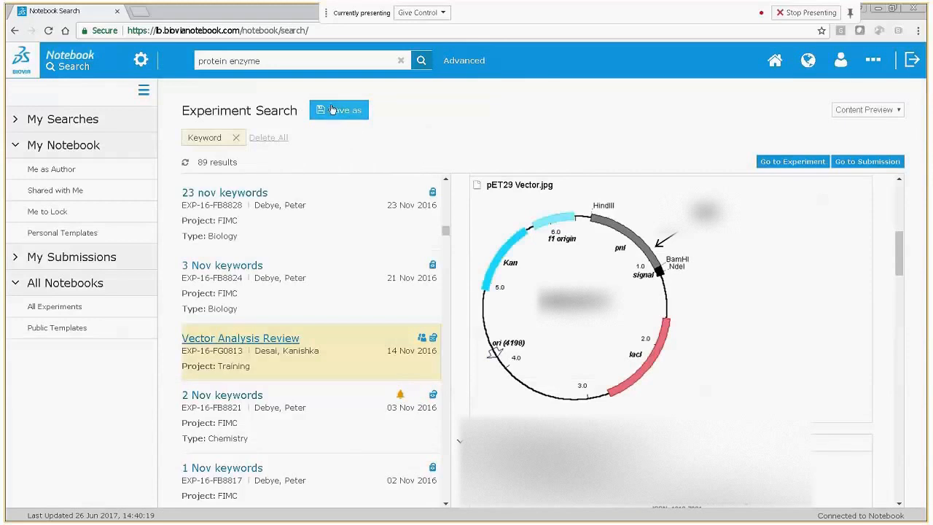
pyautogui.click(67, 122)
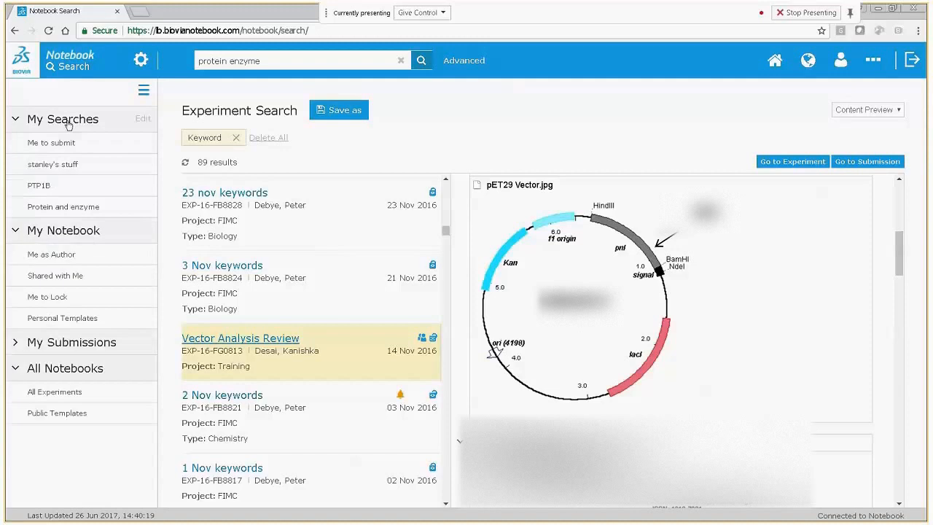
pyautogui.click(87, 208)
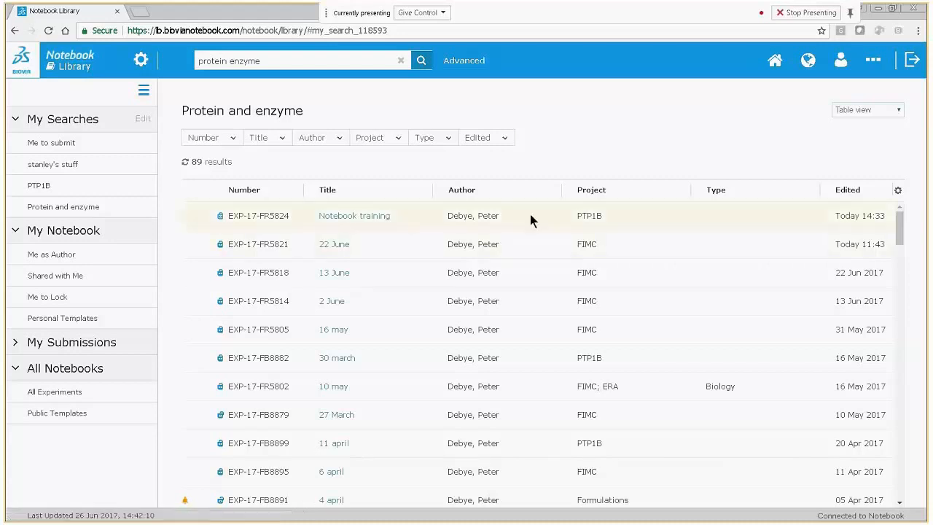
# Go to the notebook home, list all experiments and open "Fermentation method development with PA as model system"
pyautogui.click(775, 62)
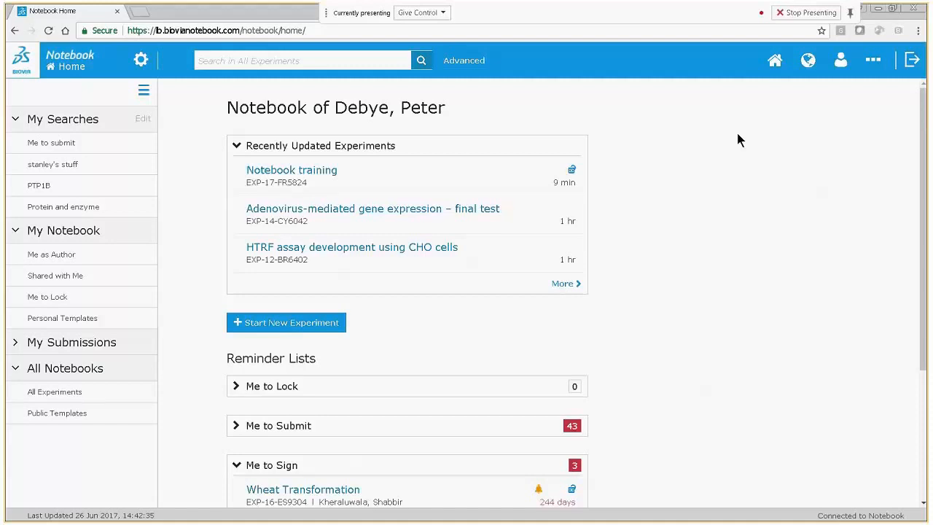
pyautogui.click(128, 397)
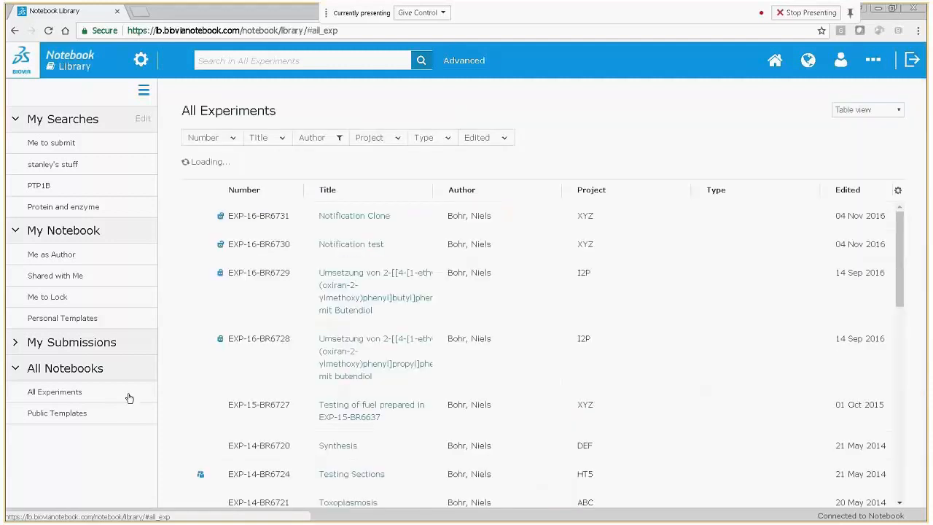
pyautogui.scroll(-2, 402, 340)
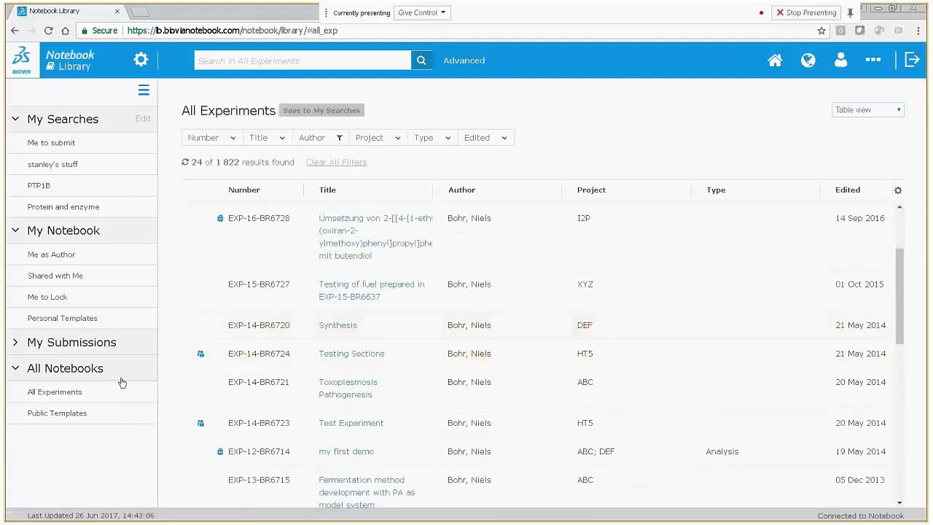
pyautogui.scroll(-2, 383, 313)
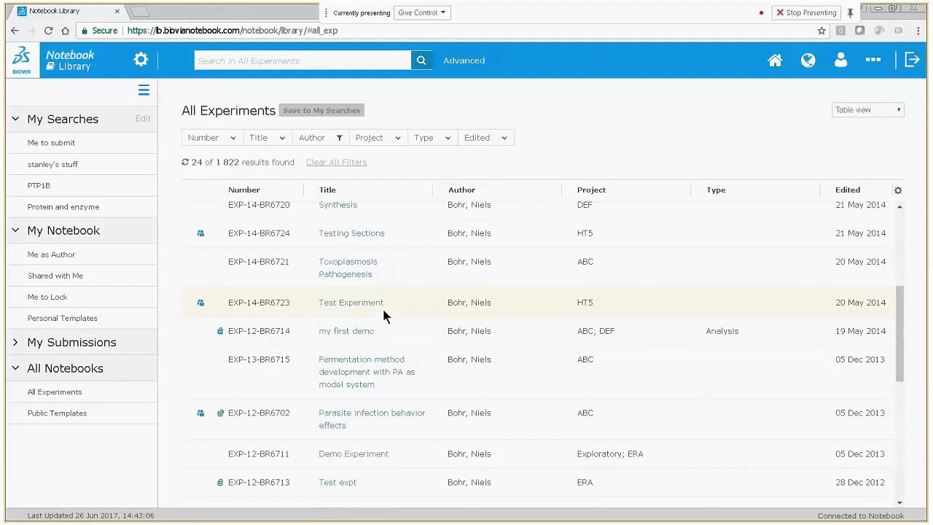
pyautogui.click(367, 373)
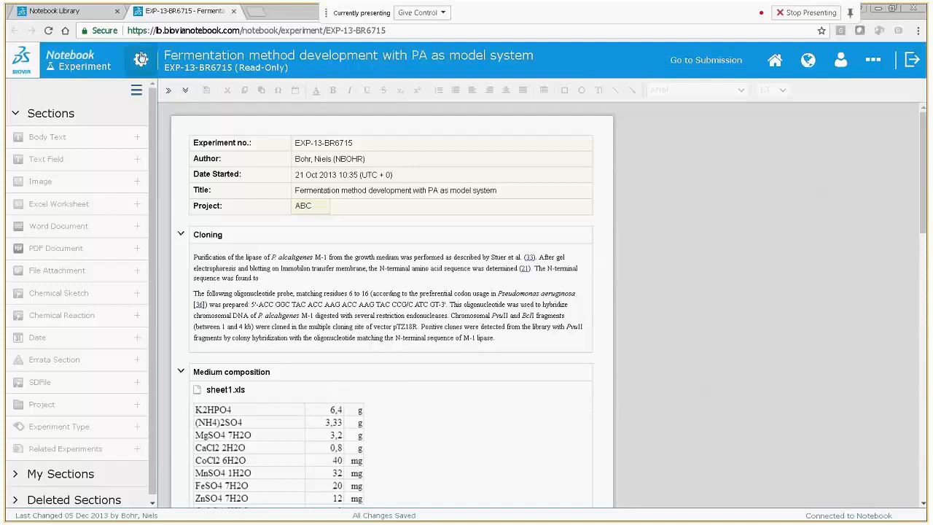
# Clone the "Fermentation method development with PA as model system" experiment as a new experiment
pyautogui.click(142, 58)
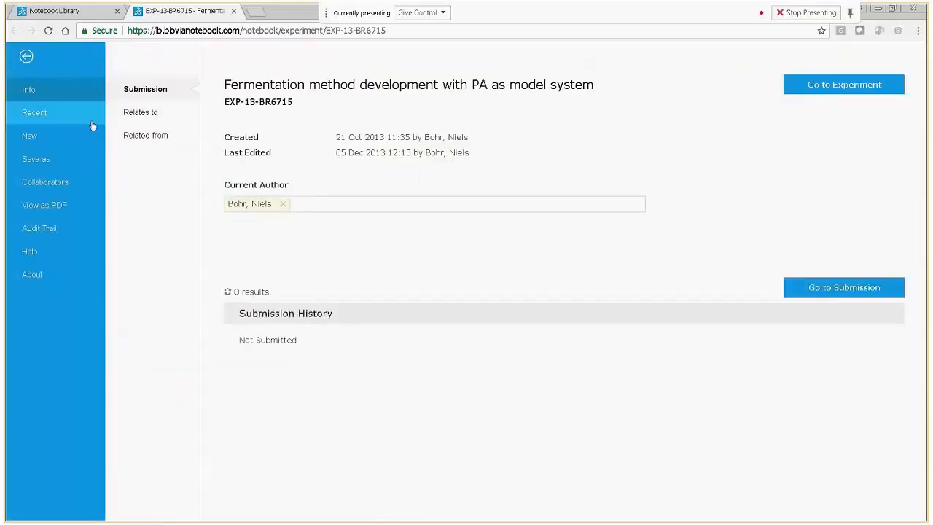
pyautogui.click(56, 162)
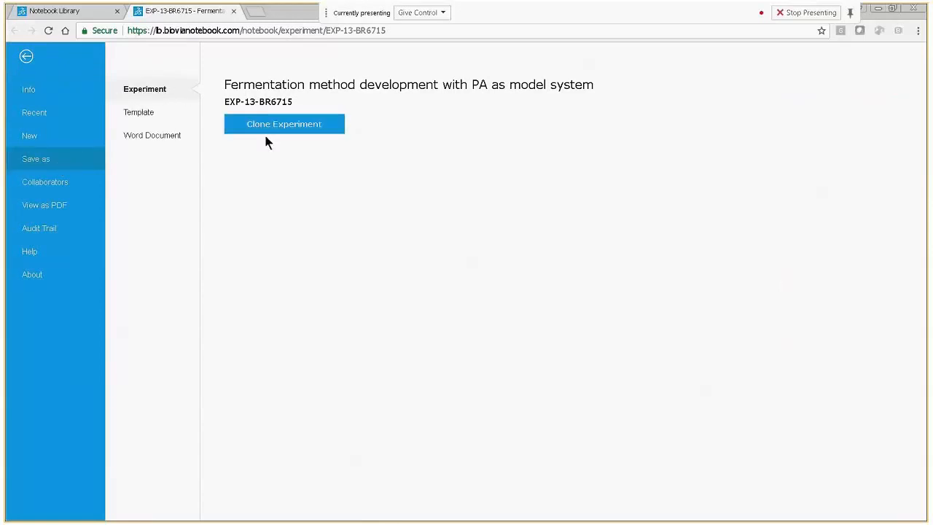
pyautogui.click(295, 130)
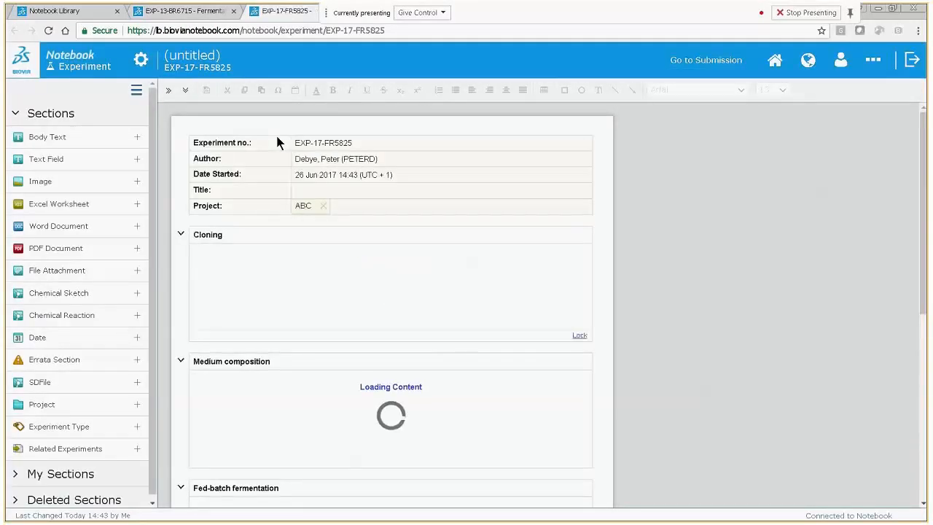
# Check the cloned experiment's number, author and start date, and look through its copied sections
pyautogui.moveTo(371, 142); pyautogui.dragTo(324, 141)
pyautogui.moveTo(382, 159); pyautogui.dragTo(295, 159)
pyautogui.moveTo(403, 175); pyautogui.dragTo(296, 175)
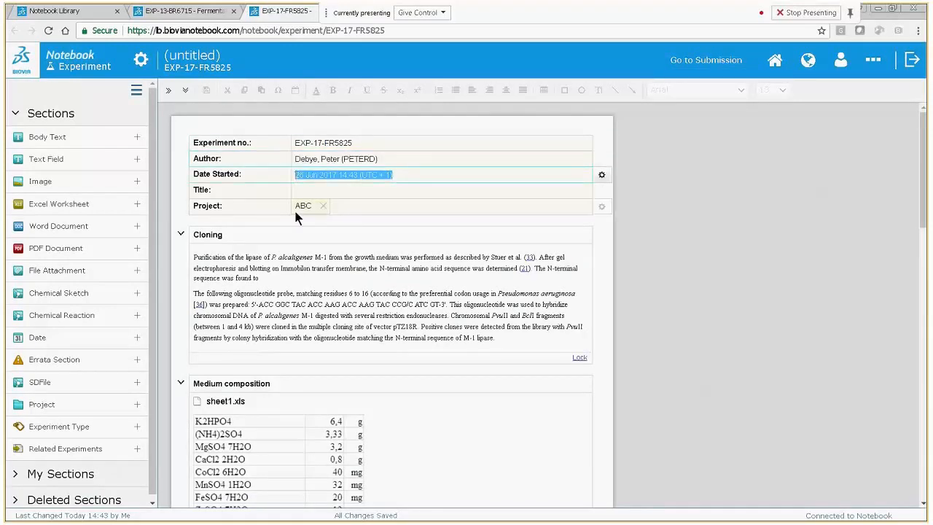
pyautogui.scroll(-10, 334, 234)
pyautogui.scroll(10, 335, 236)
# Replace the second paragraph of the Cloning section with the text "rtdtfguyui"
pyautogui.click(493, 338)
pyautogui.moveTo(492, 338)
pyautogui.mouseDown()
pyautogui.moveTo(248, 310)
pyautogui.moveTo(189, 290)
pyautogui.mouseUp()
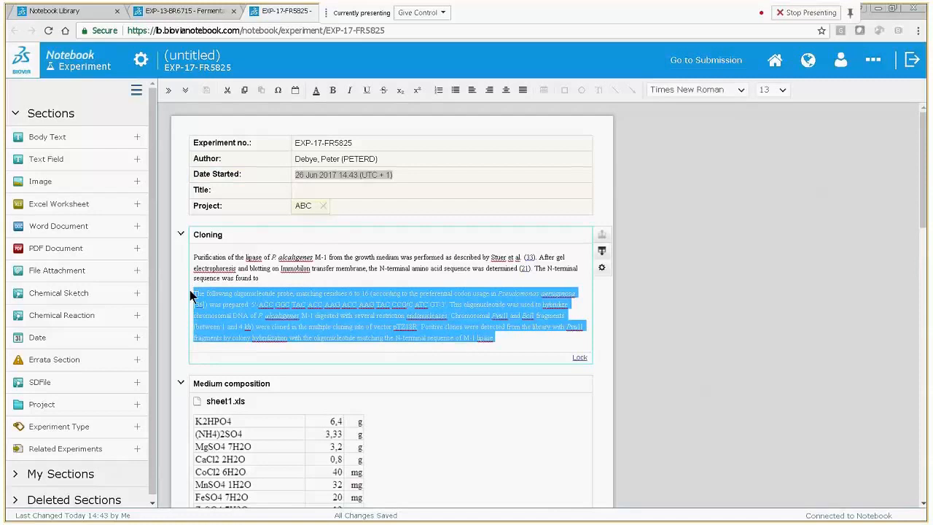
pyautogui.press('Delete')
pyautogui.write('rdsfguyui')
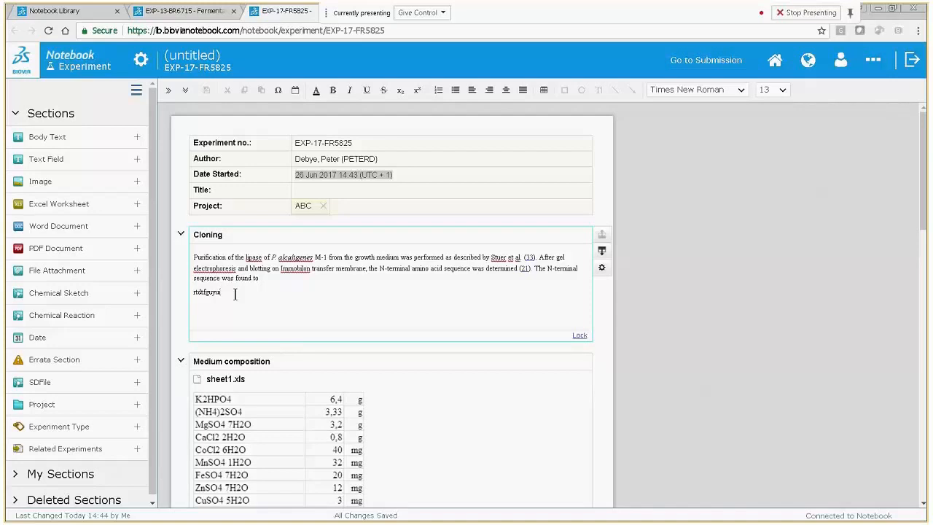
# Save the "Medium composition" section of the cloned experiment to My Sections for reuse
pyautogui.scroll(-1, 269, 295)
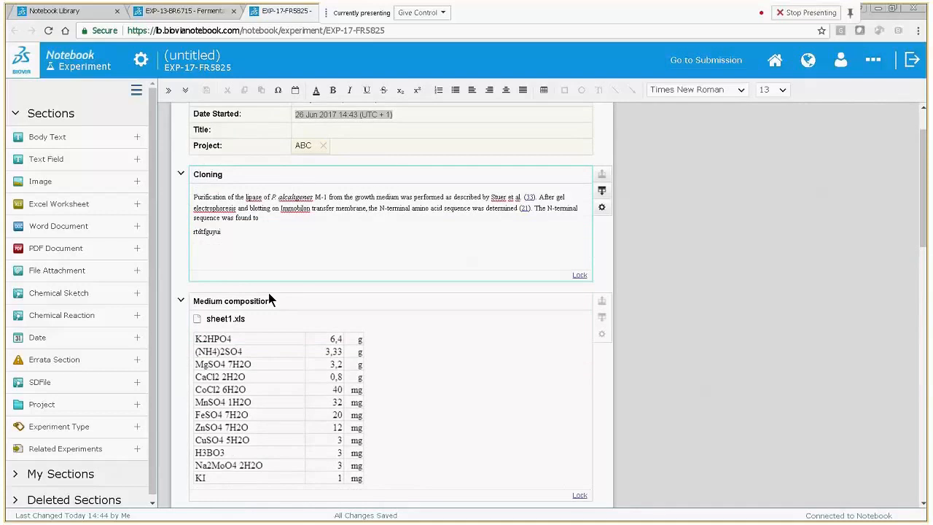
pyautogui.scroll(-1, 268, 295)
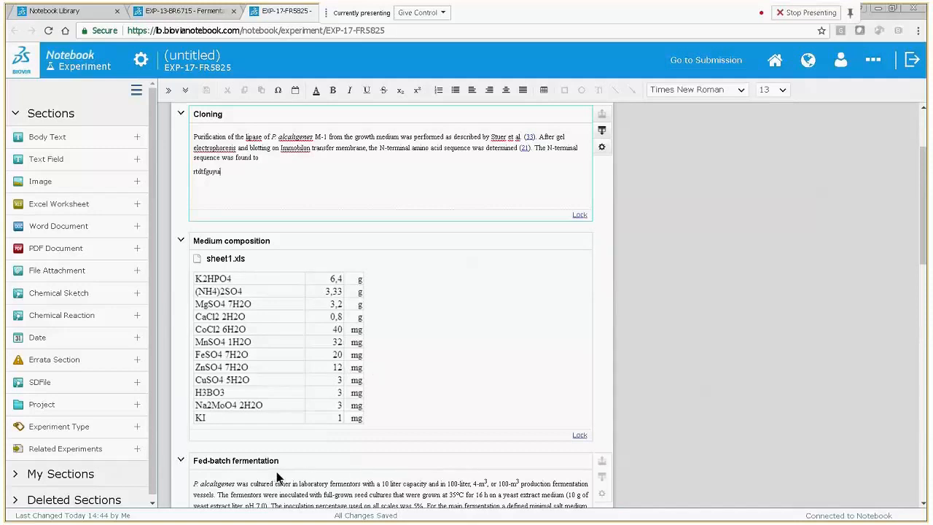
pyautogui.click(321, 242)
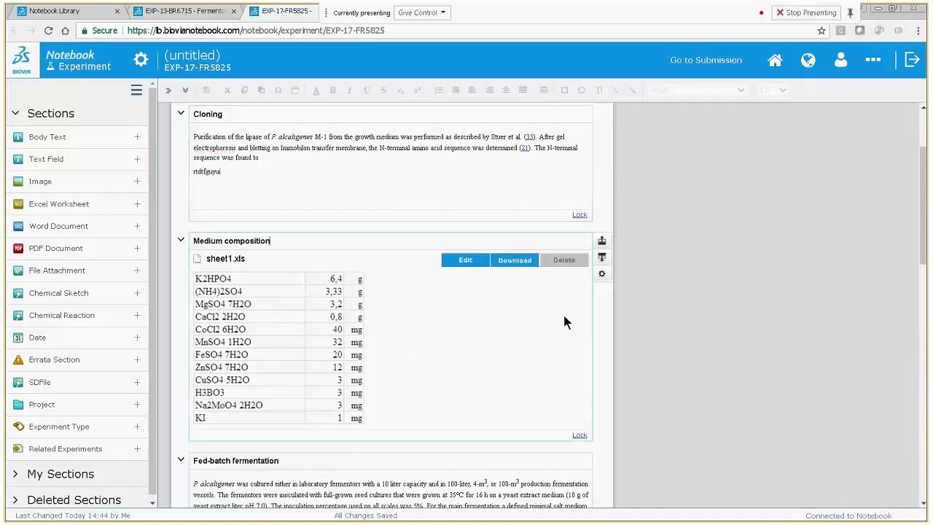
pyautogui.click(602, 276)
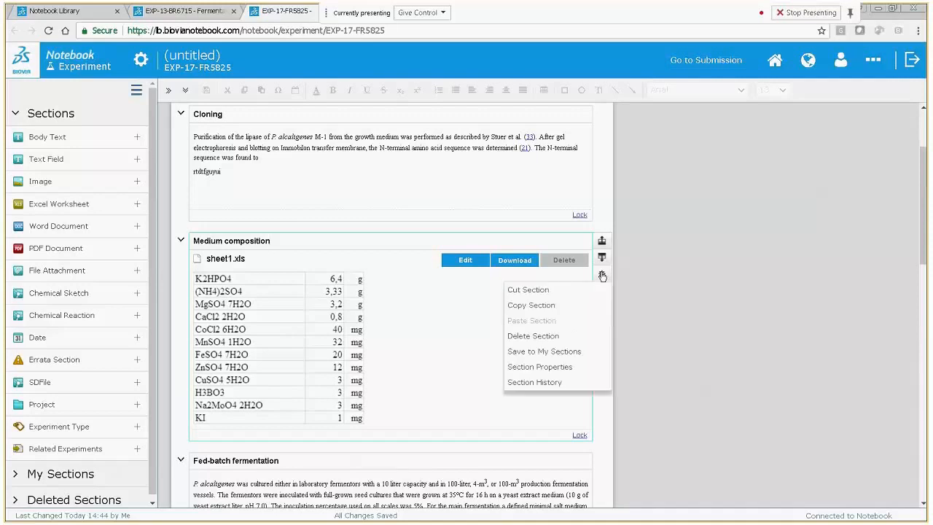
pyautogui.click(556, 352)
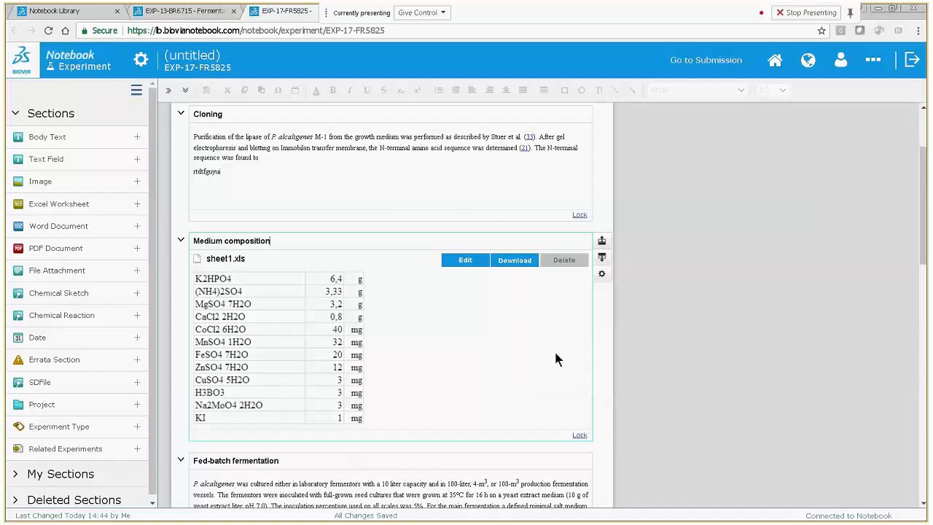
# Insert the first "Medium composition" section listed under My Sections into the experiment
pyautogui.click(57, 113)
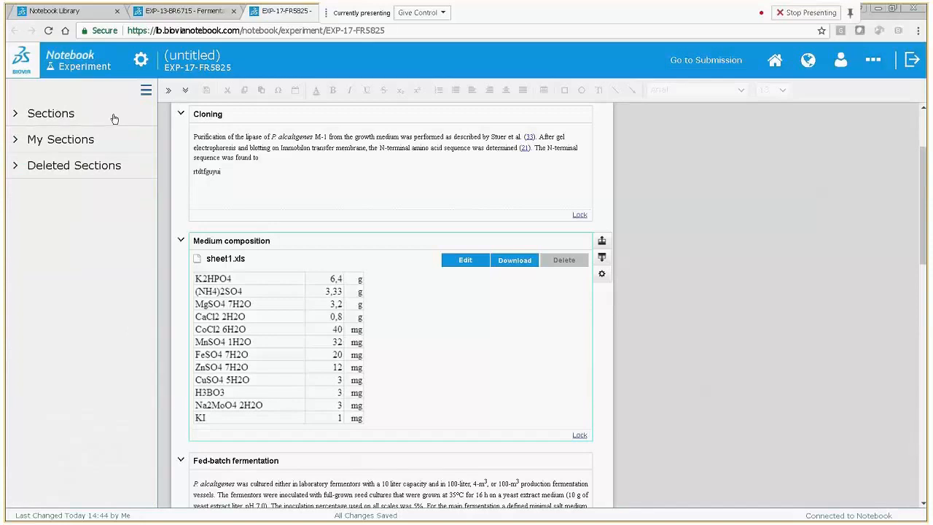
pyautogui.click(53, 143)
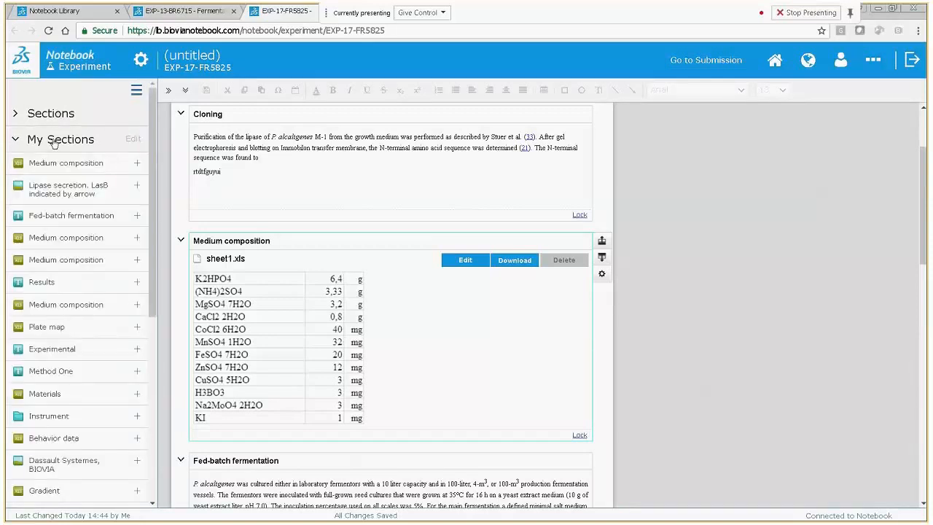
pyautogui.moveTo(150, 222)
pyautogui.mouseDown()
pyautogui.moveTo(150, 408)
pyautogui.moveTo(147, 211)
pyautogui.mouseUp()
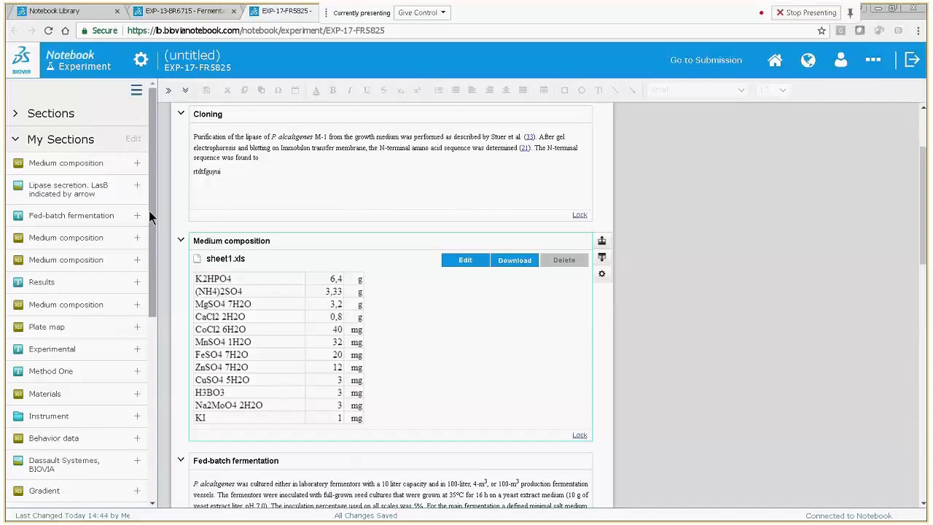
pyautogui.click(138, 163)
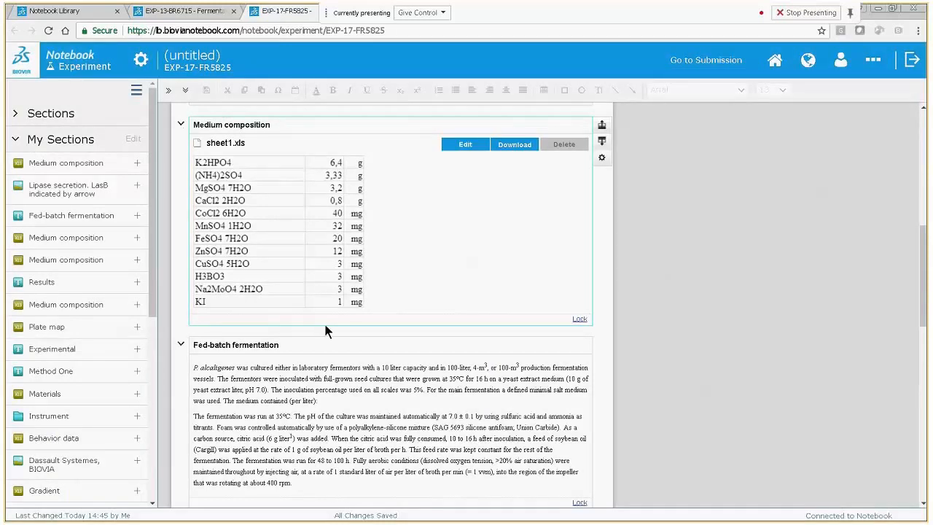
# Edit the inserted section's worksheet in Excel, set the FeSO4 7H2O amount to 10, and update the section content with the change
pyautogui.doubleClick(259, 245)
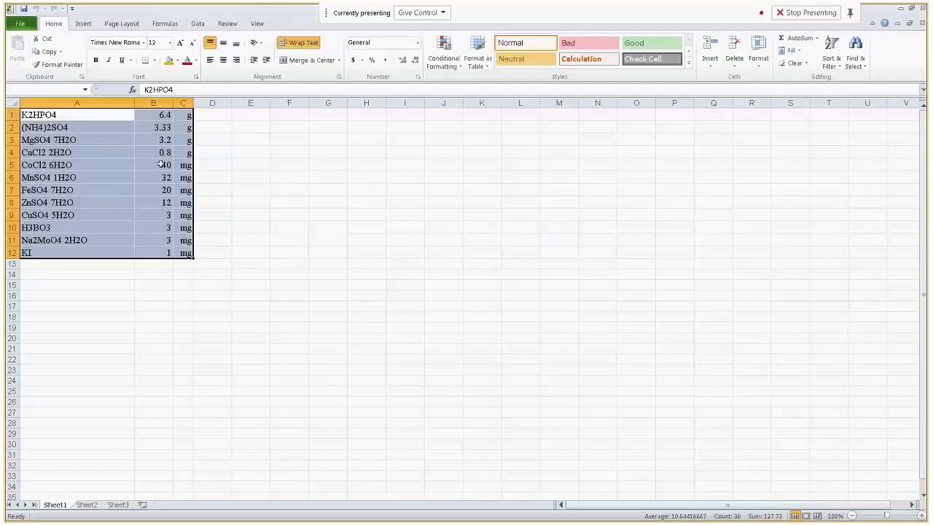
pyautogui.click(164, 188)
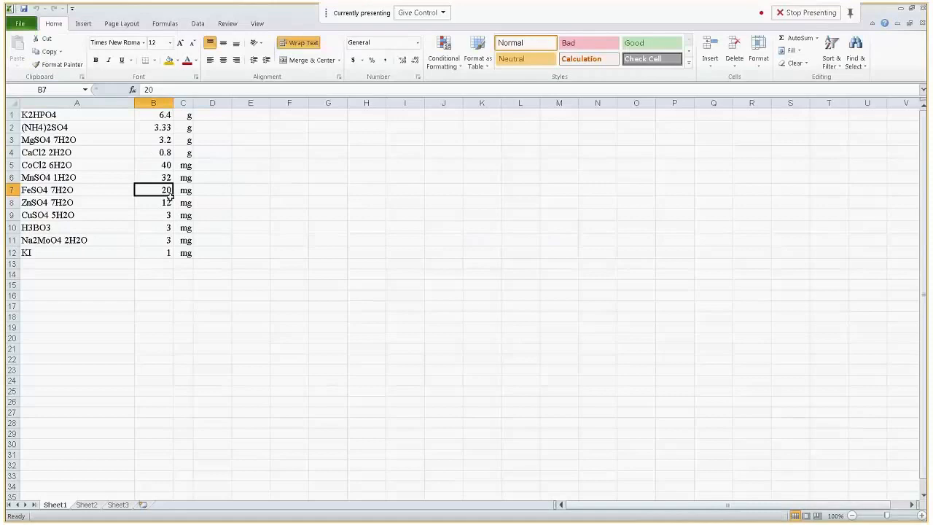
pyautogui.write('10')
pyautogui.moveTo(20, 116); pyautogui.dragTo(184, 257)
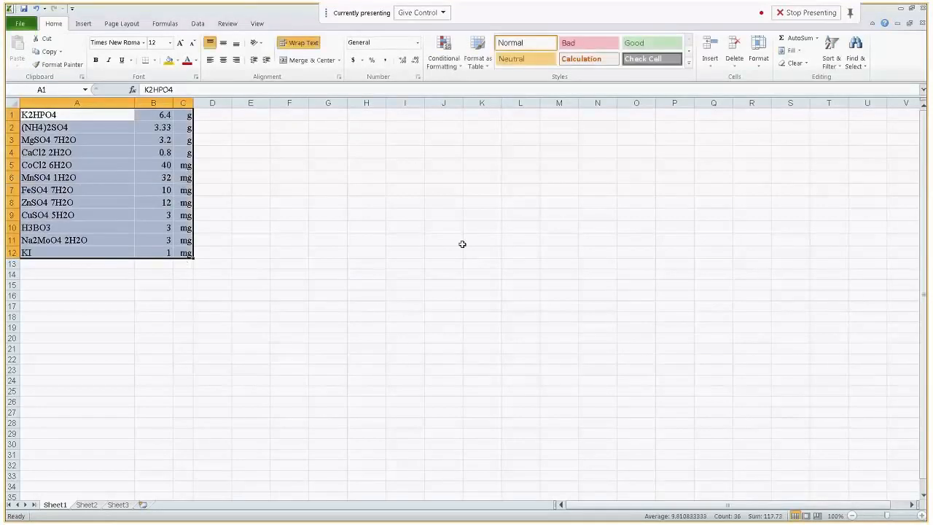
pyautogui.click(922, 8)
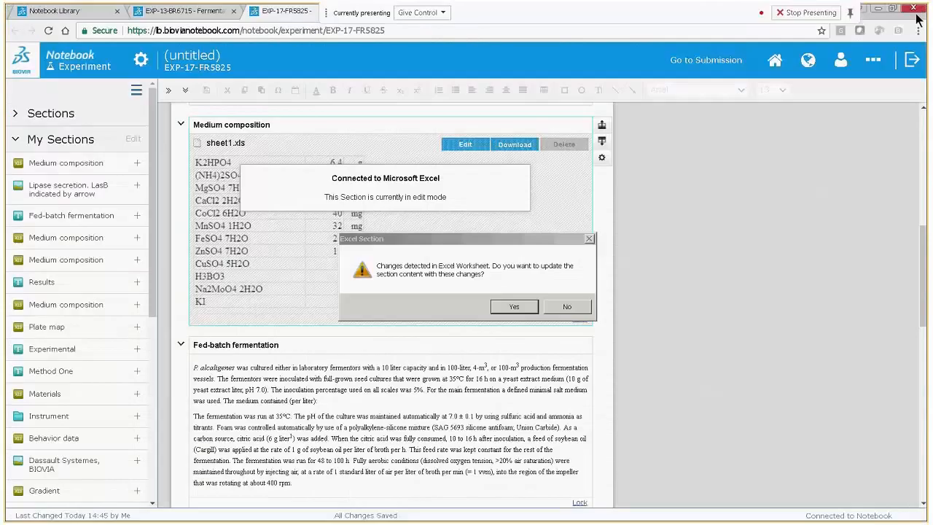
pyautogui.click(512, 307)
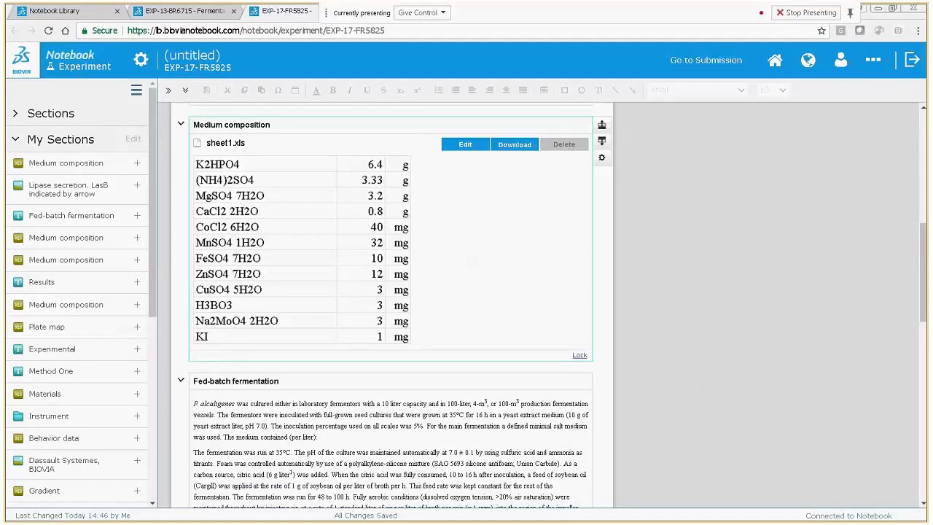
# Open the "Notebook training" experiment from the home page and examine its options for saving as a template
pyautogui.click(79, 11)
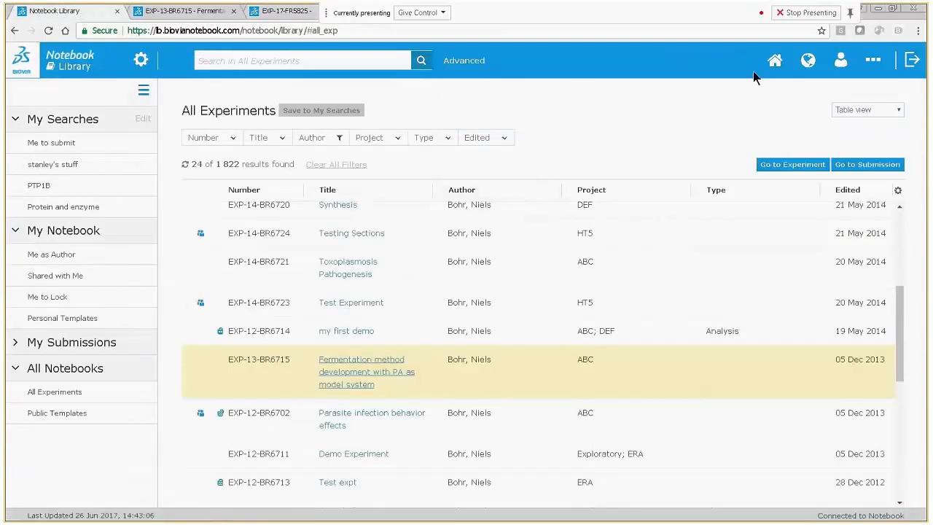
pyautogui.click(775, 60)
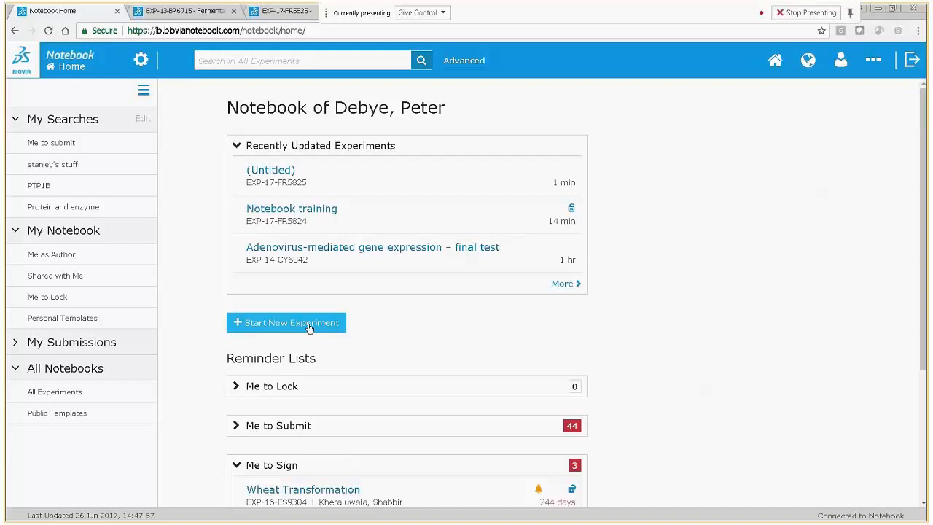
pyautogui.click(319, 210)
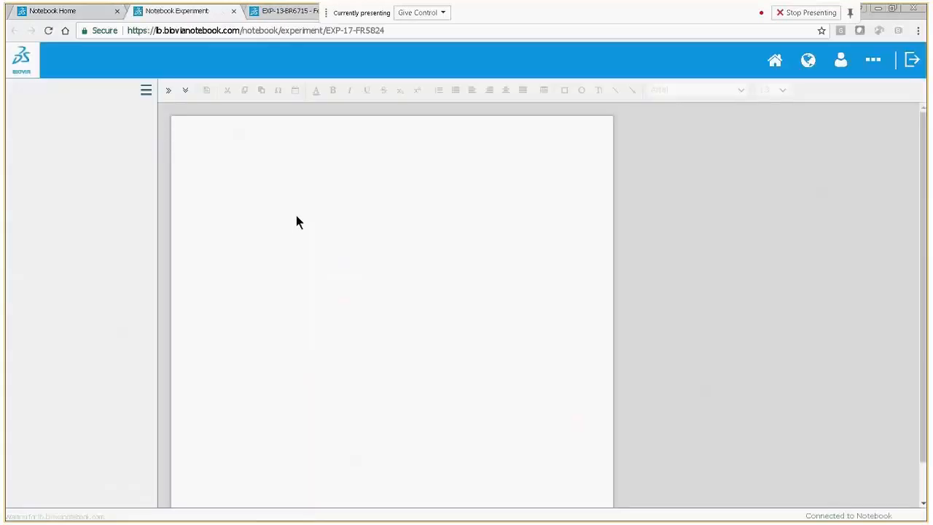
pyautogui.click(141, 62)
pyautogui.click(59, 163)
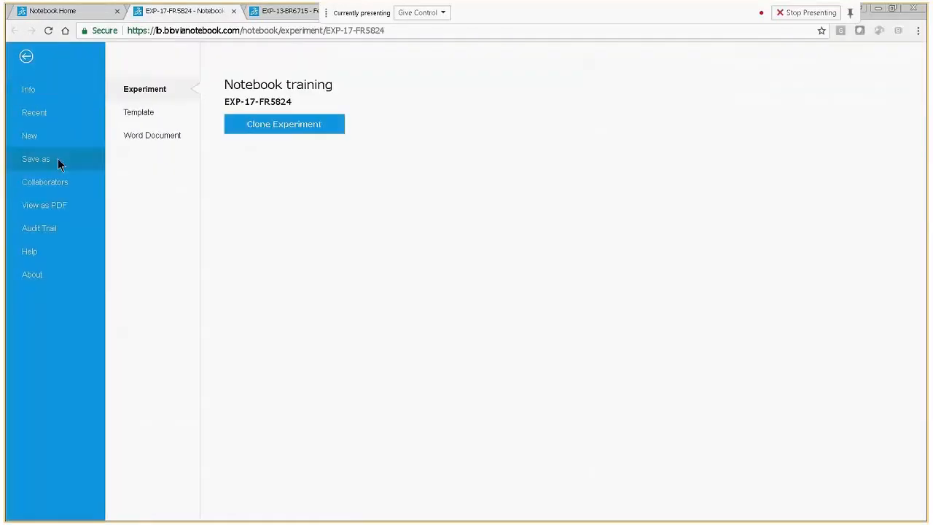
pyautogui.click(141, 114)
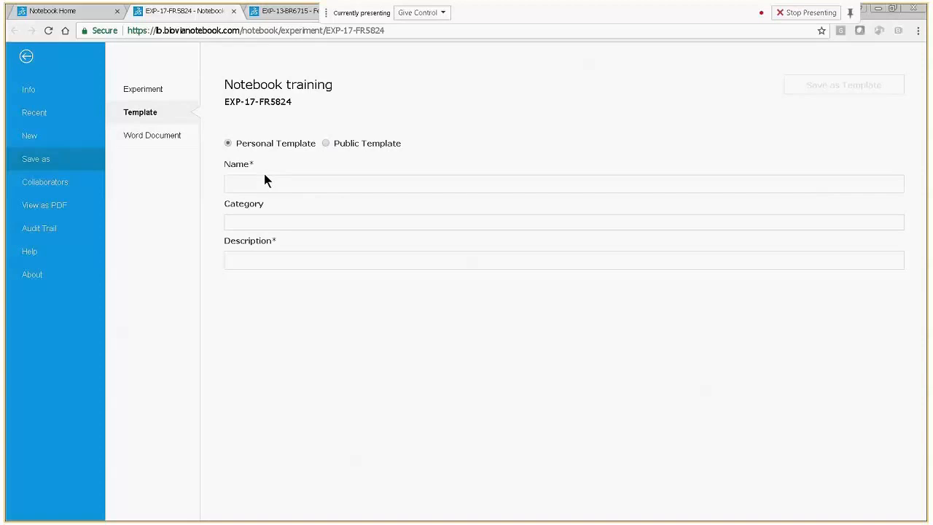
pyautogui.click(28, 57)
# Create a new personal template with the name "training" and the description "training"
pyautogui.click(70, 15)
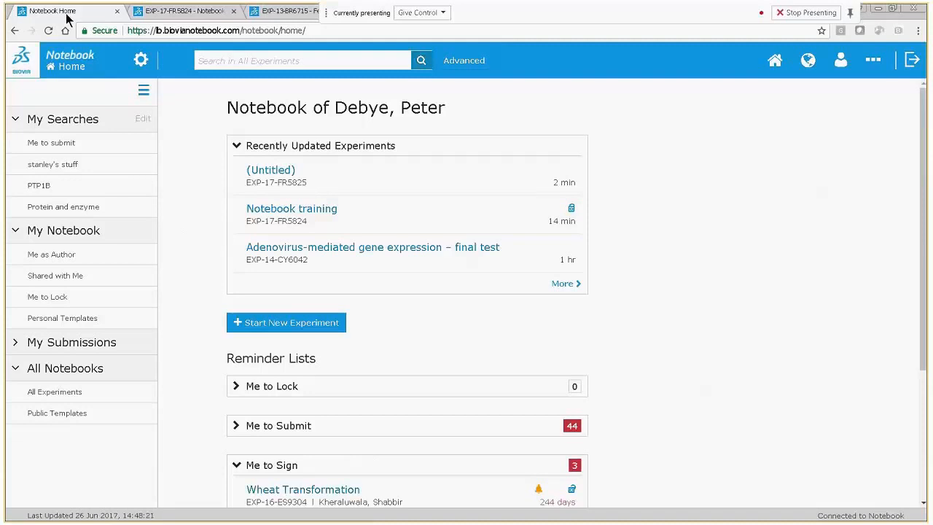
pyautogui.click(141, 60)
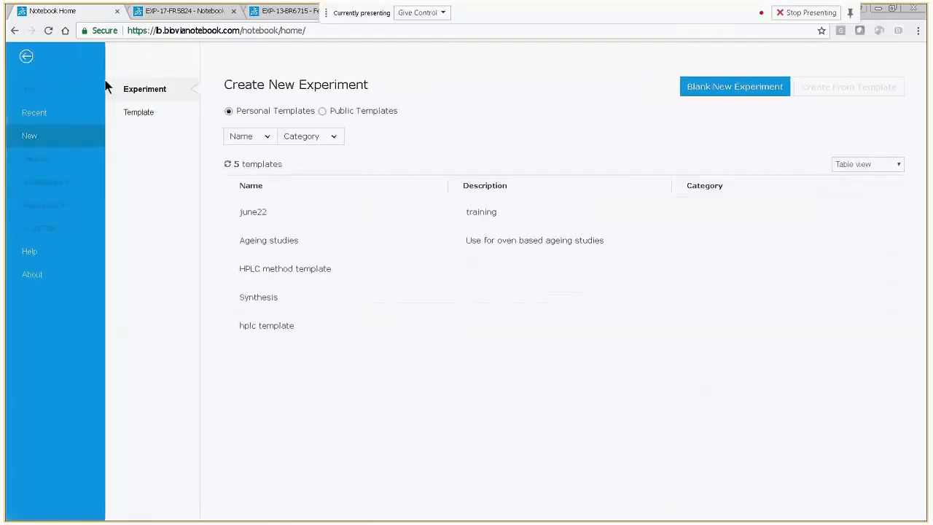
pyautogui.click(133, 113)
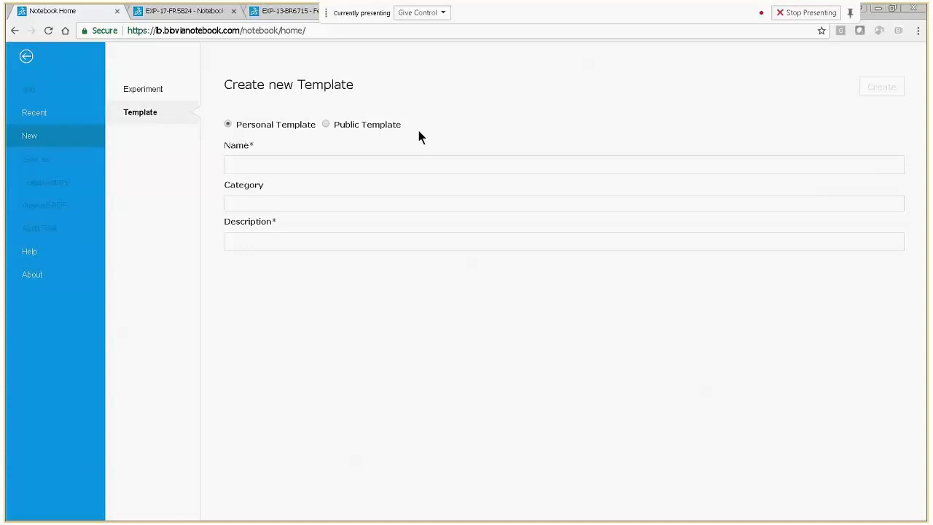
pyautogui.click(259, 164)
pyautogui.write('training')
pyautogui.click(266, 240)
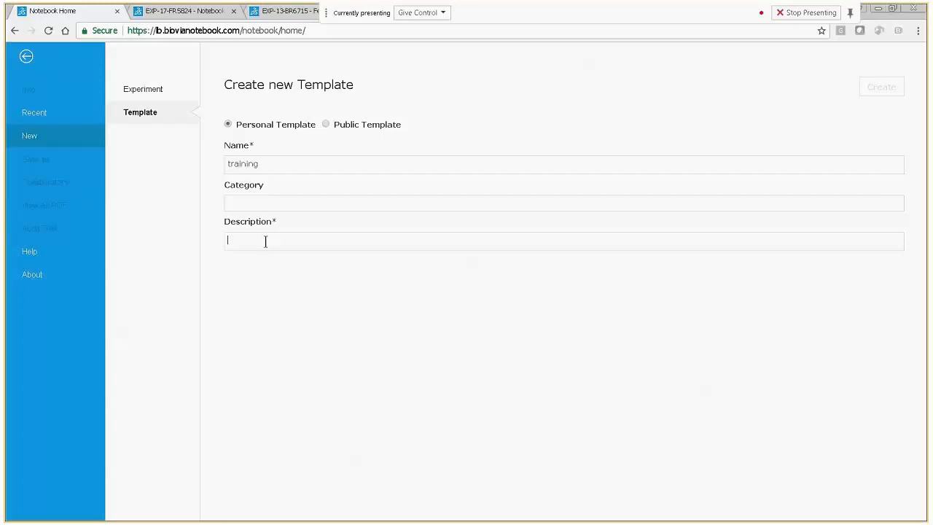
pyautogui.write('training')
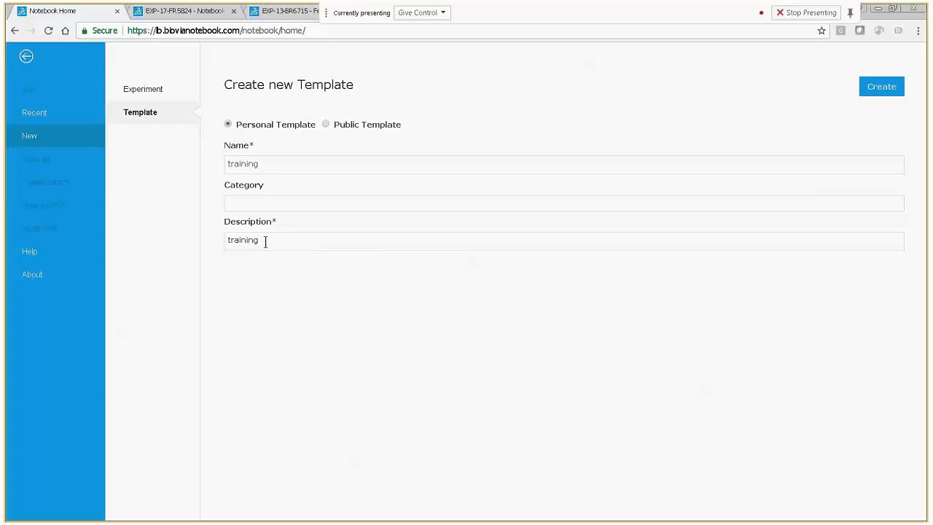
pyautogui.click(889, 86)
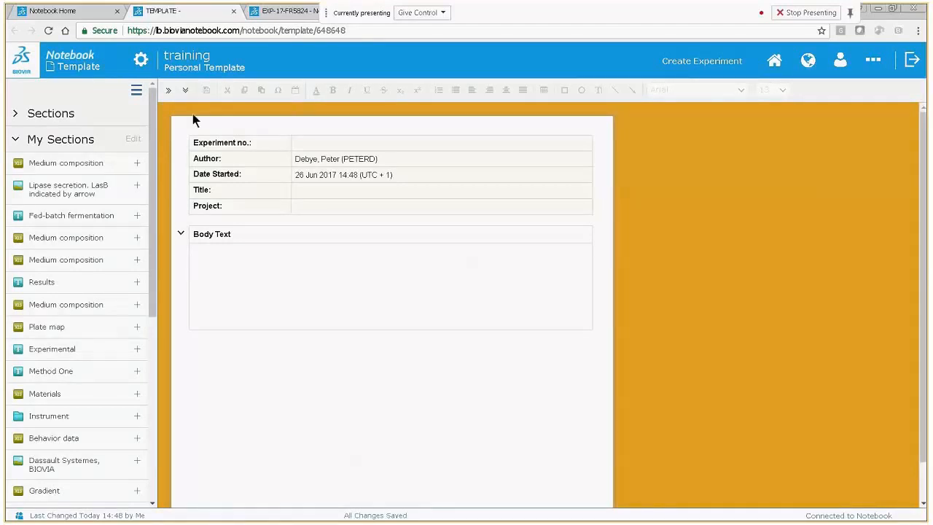
# Retitle the template's Body Text section "Aims" and fill it with the lines 1, 2, 3 and 4
pyautogui.click(75, 138)
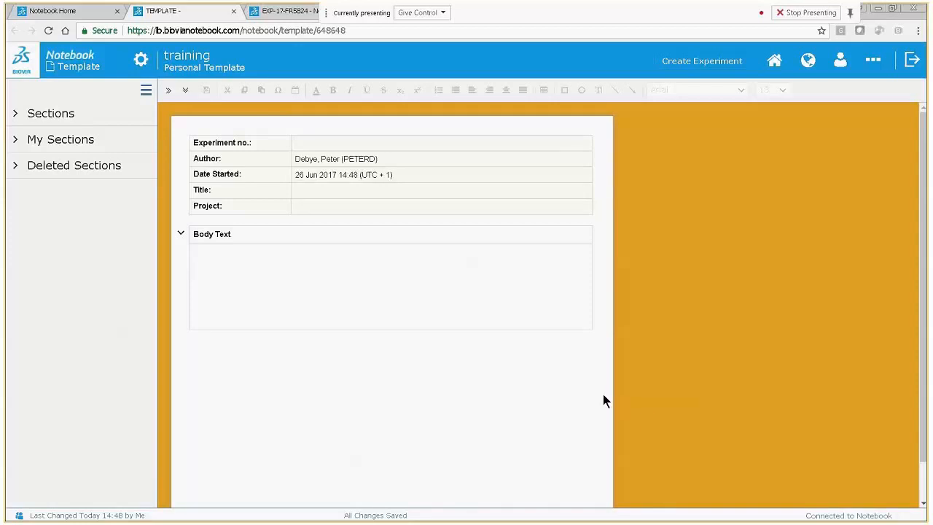
pyautogui.moveTo(235, 231); pyautogui.dragTo(183, 233)
pyautogui.write('Aims')
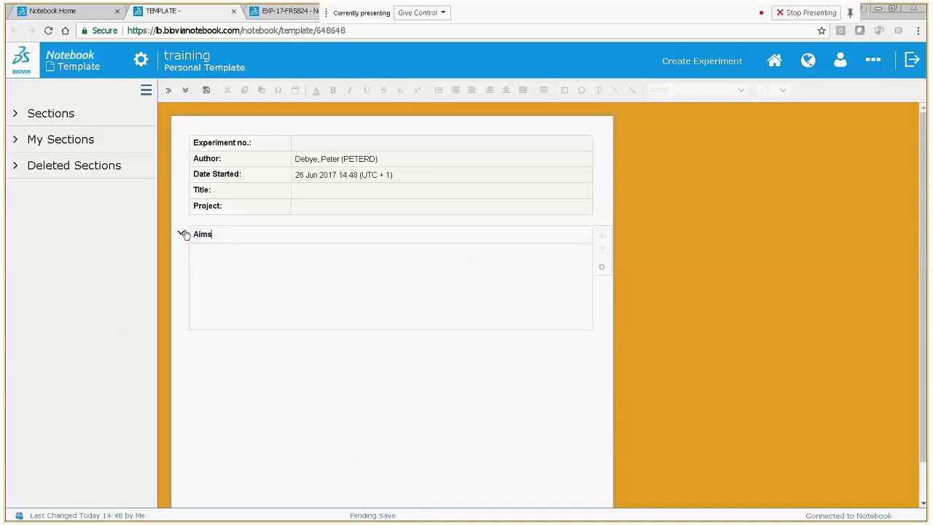
pyautogui.click(218, 257)
pyautogui.write('1')
pyautogui.press('Return')
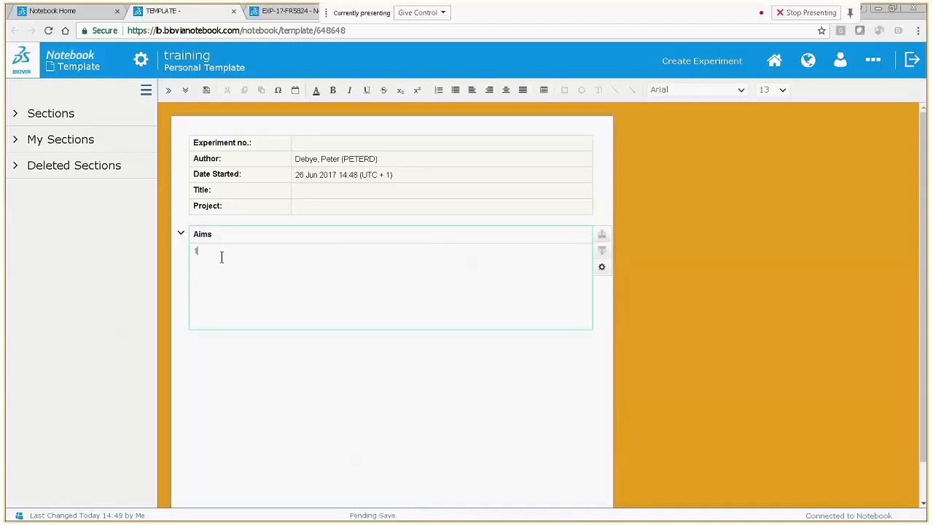
pyautogui.write('2')
pyautogui.press('Return')
pyautogui.write('3')
pyautogui.press('Return')
pyautogui.write('4')
# Add a second Body Text section below Aims and title it "Method"
pyautogui.click(60, 124)
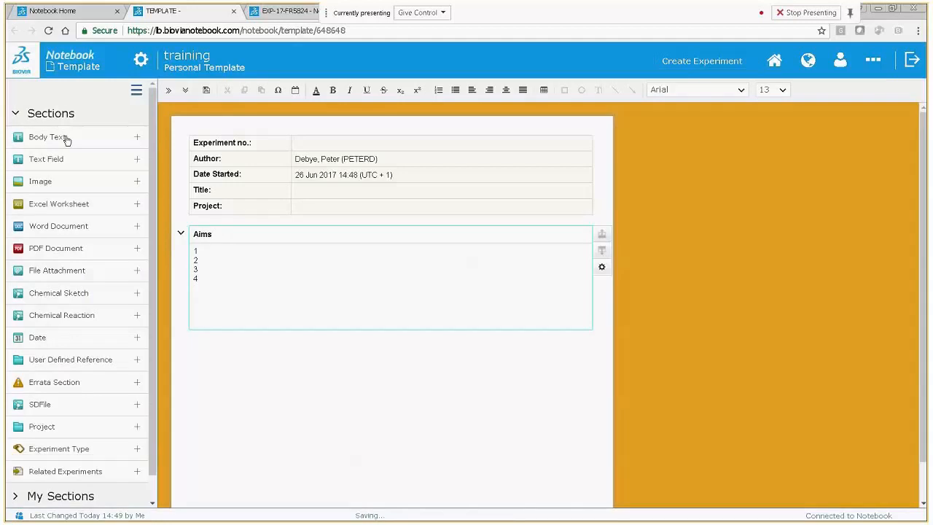
pyautogui.click(137, 137)
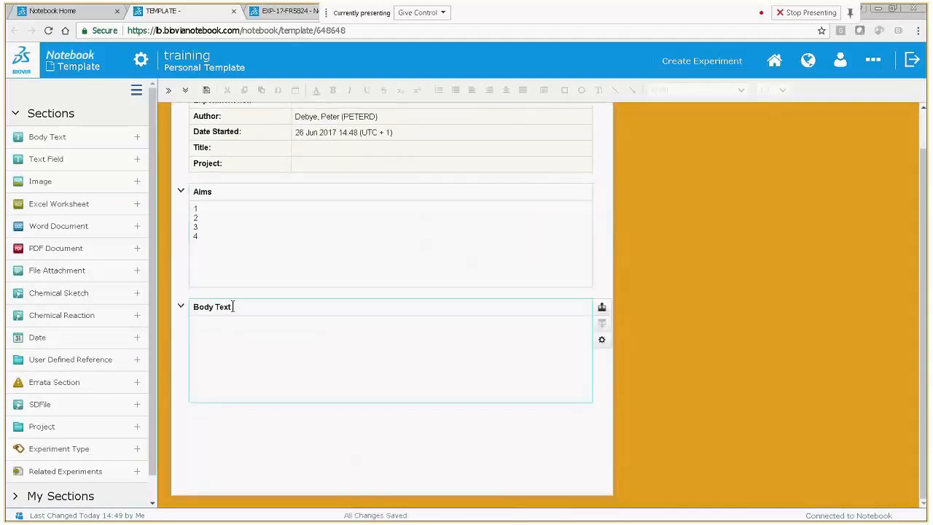
pyautogui.moveTo(233, 306); pyautogui.dragTo(194, 308)
pyautogui.write('Method')
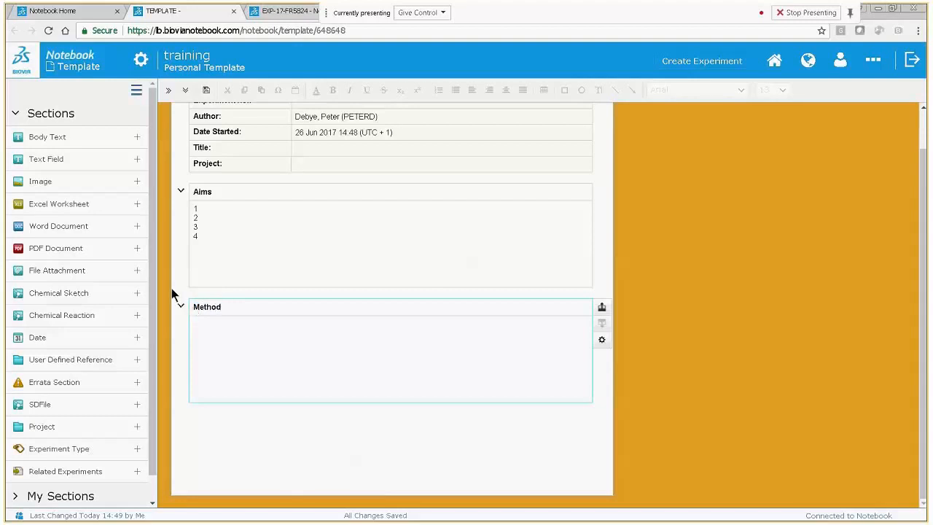
# Insert the saved "Plate map" section from My Sections below the Method section
pyautogui.click(73, 115)
pyautogui.click(69, 138)
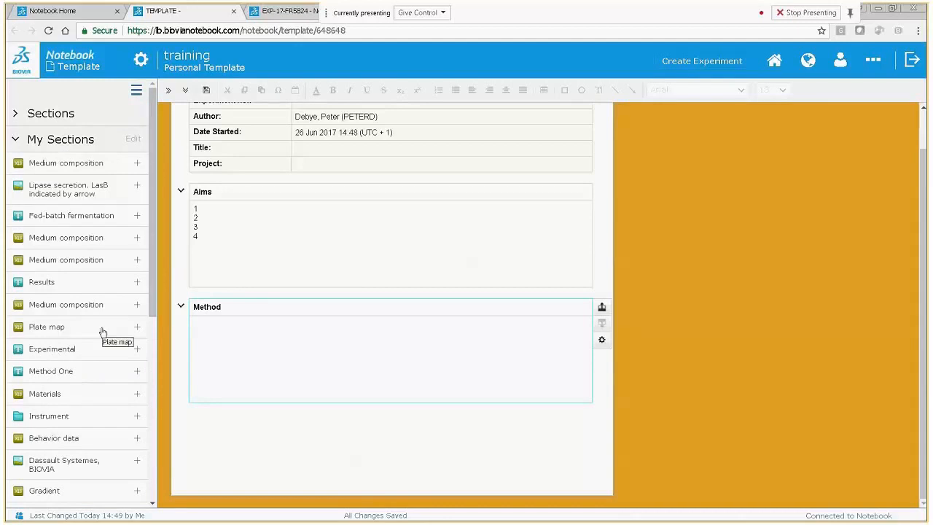
pyautogui.click(19, 331)
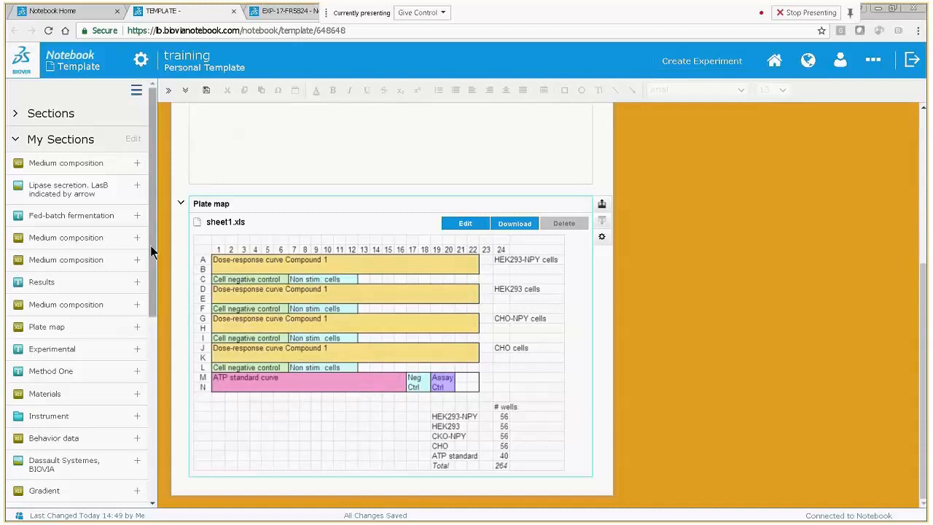
# Add a Body Text section below the plate map and title it "Results"
pyautogui.click(75, 144)
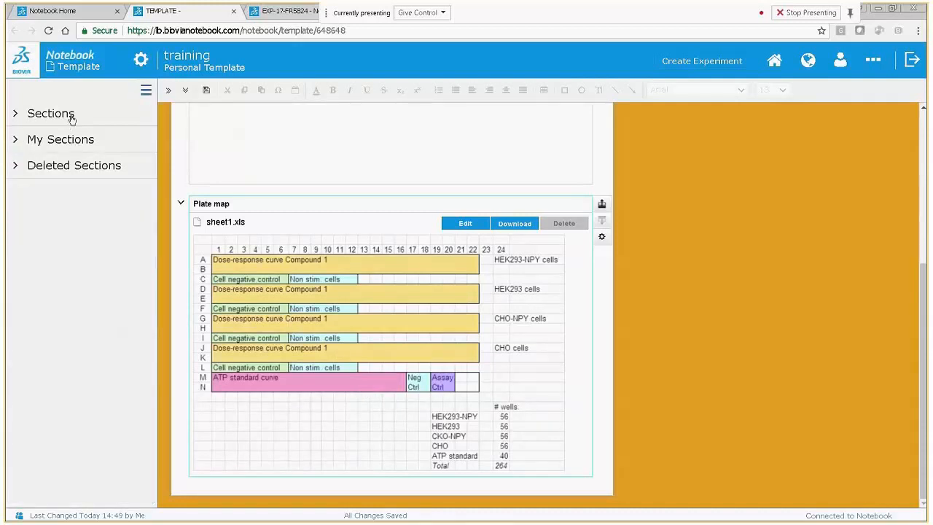
pyautogui.click(68, 114)
pyautogui.click(135, 139)
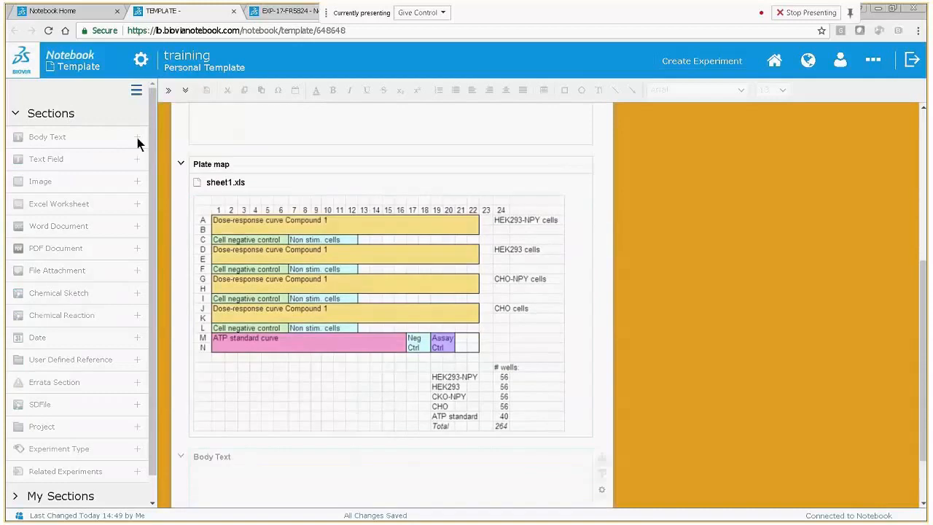
pyautogui.click(239, 381)
pyautogui.write('Results')
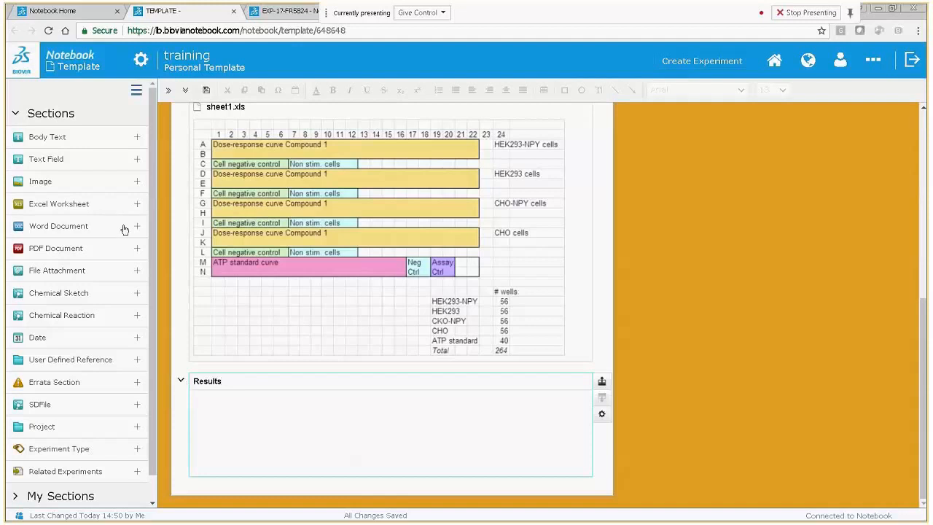
# Add a File Attachment section below Results and title it "Raw data files"
pyautogui.click(136, 270)
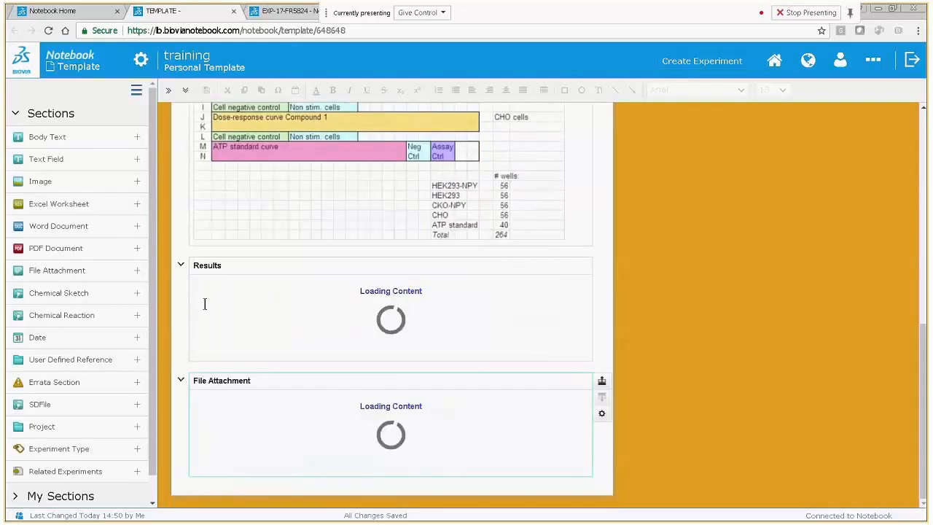
pyautogui.moveTo(252, 381); pyautogui.dragTo(193, 382)
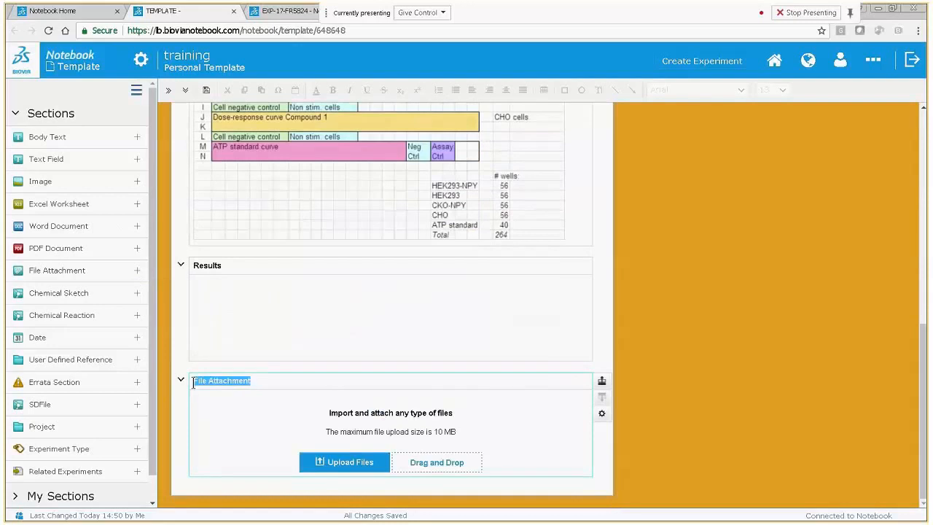
pyautogui.write('Raw data')
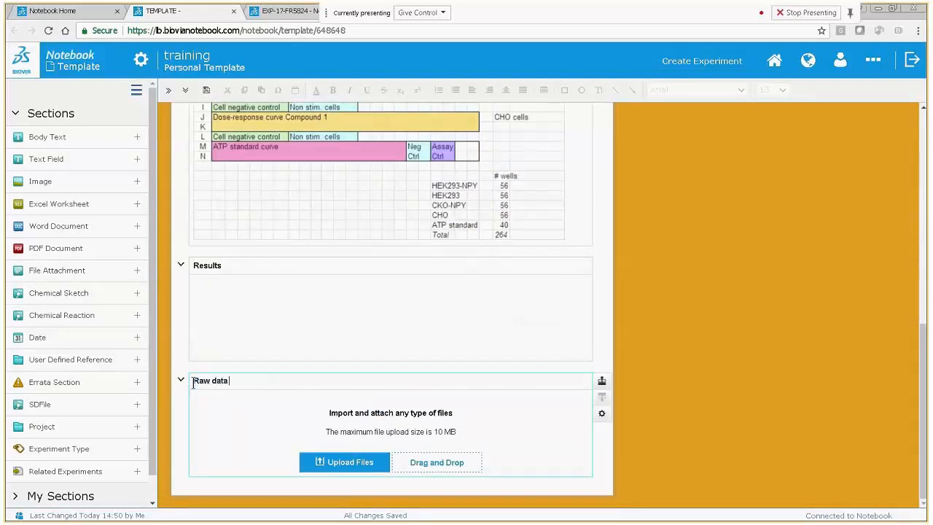
pyautogui.write(' files')
# Add a Text Field section to the template's header block above Aims and label it "Plate ID"
pyautogui.scroll(10, 224, 326)
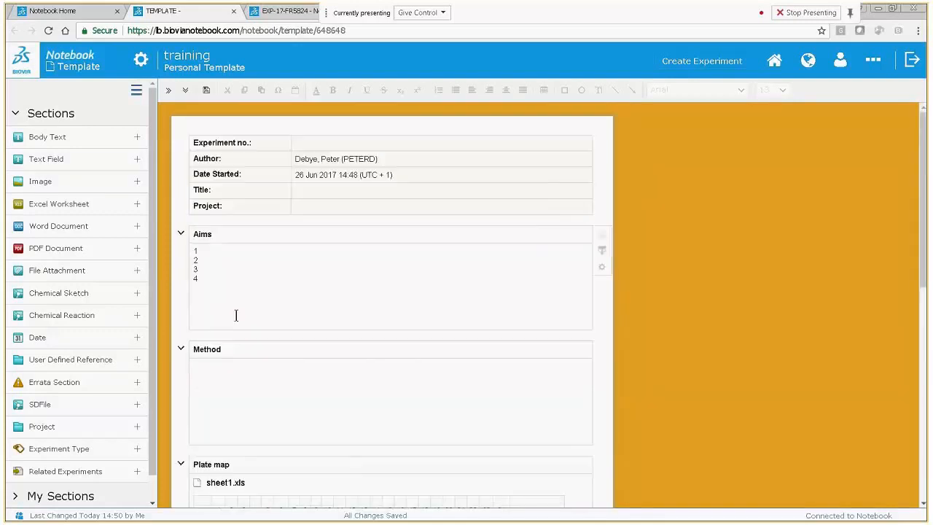
pyautogui.click(138, 160)
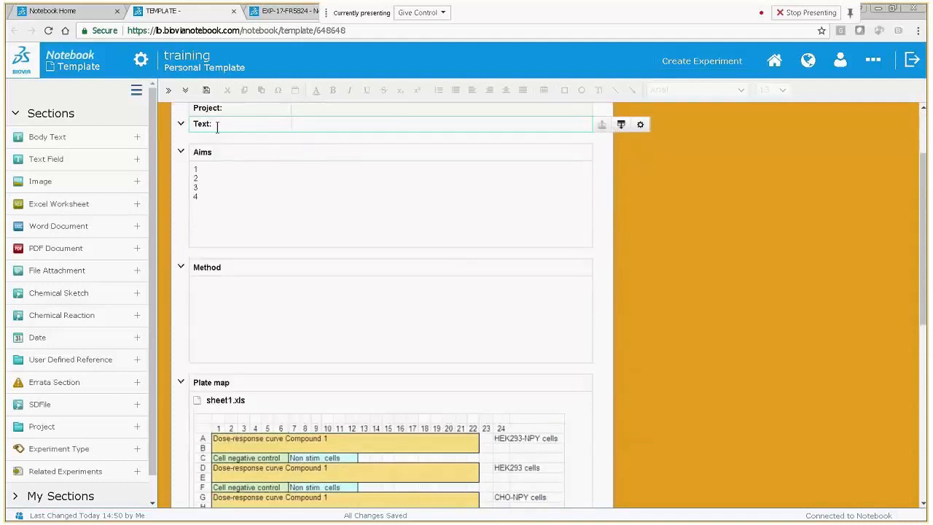
pyautogui.moveTo(217, 127); pyautogui.dragTo(193, 125)
pyautogui.write('Plate (')
pyautogui.write('D')
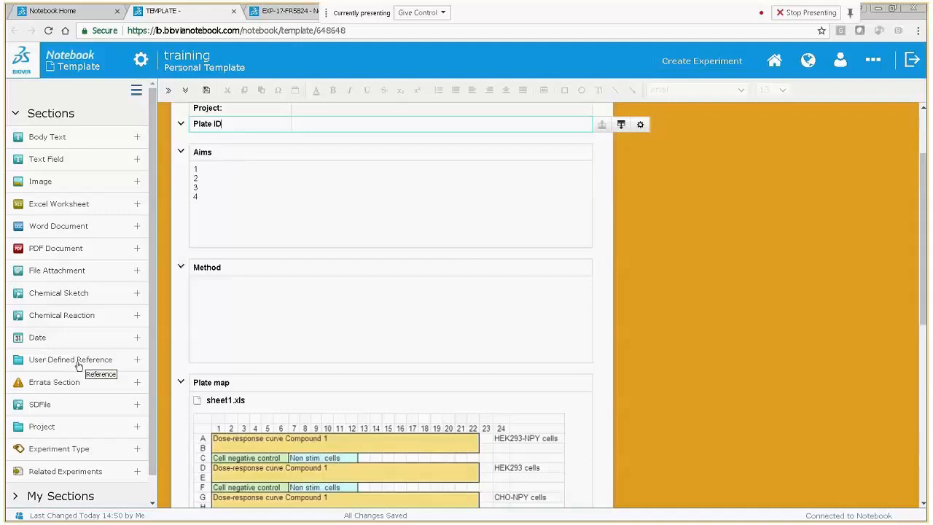
# Add a User Defined Reference section under Plate ID and label it "Plate size"
pyautogui.click(137, 364)
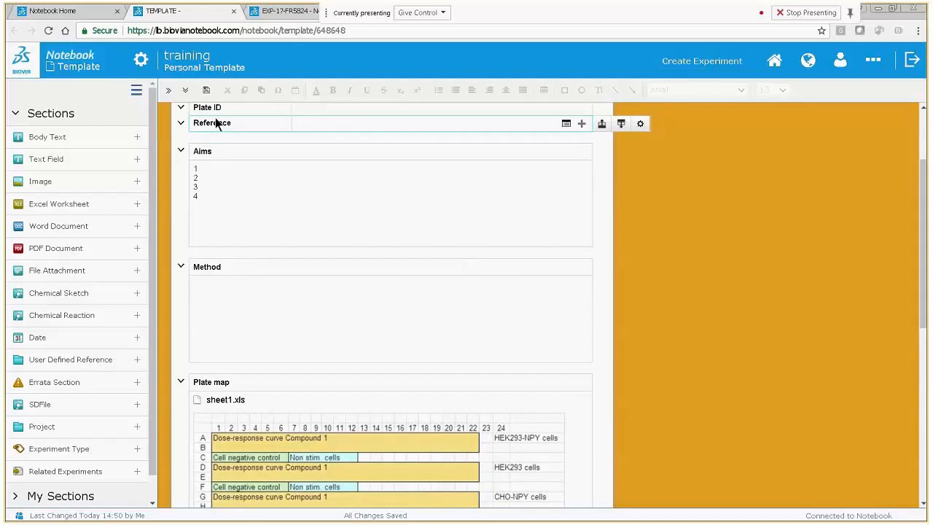
pyautogui.click(228, 124)
pyautogui.moveTo(228, 124); pyautogui.dragTo(192, 124)
pyautogui.write('Plate size')
# Define the reference list of the Plate size section with the items 96, 16 and 12
pyautogui.click(565, 126)
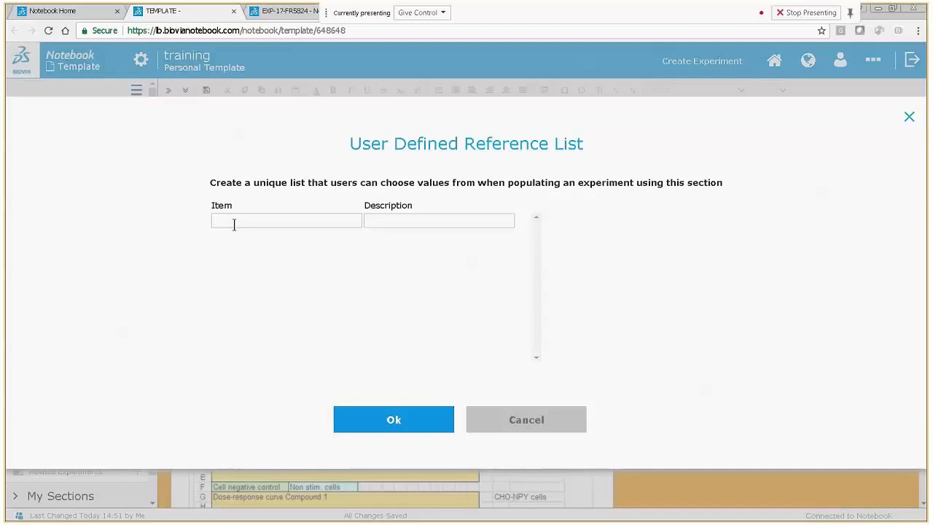
pyautogui.write('96')
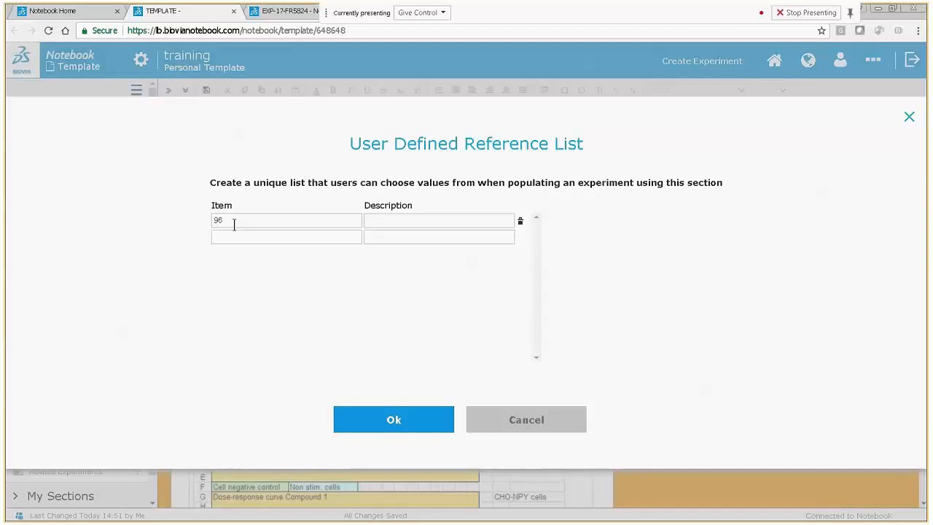
pyautogui.click(230, 234)
pyautogui.write('18')
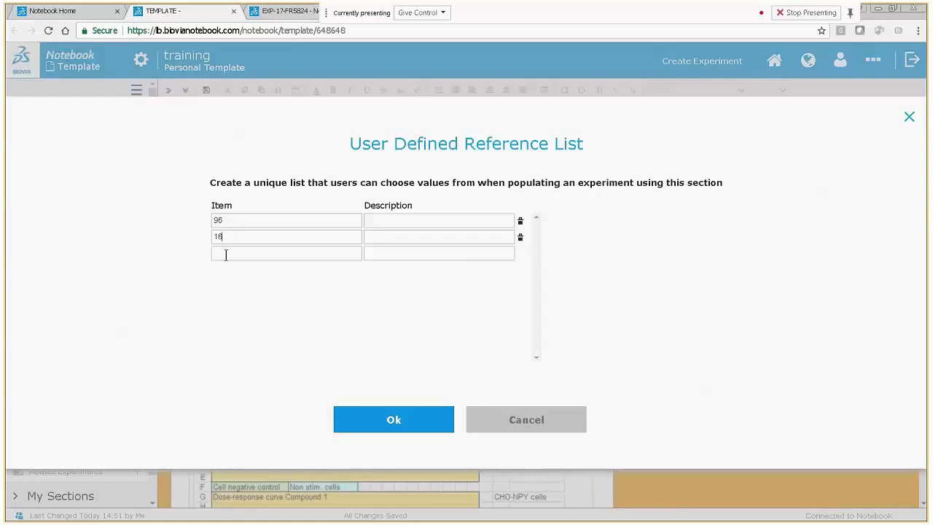
pyautogui.click(224, 254)
pyautogui.write('12')
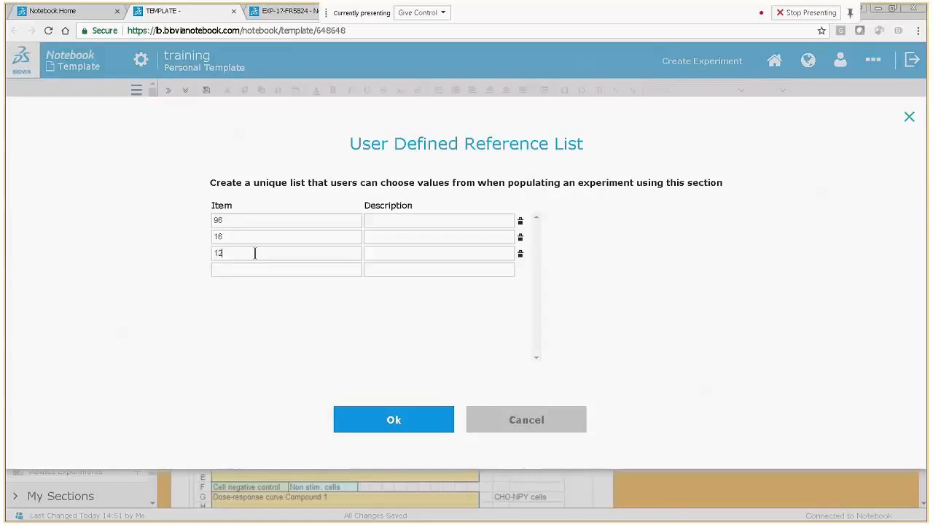
pyautogui.click(409, 421)
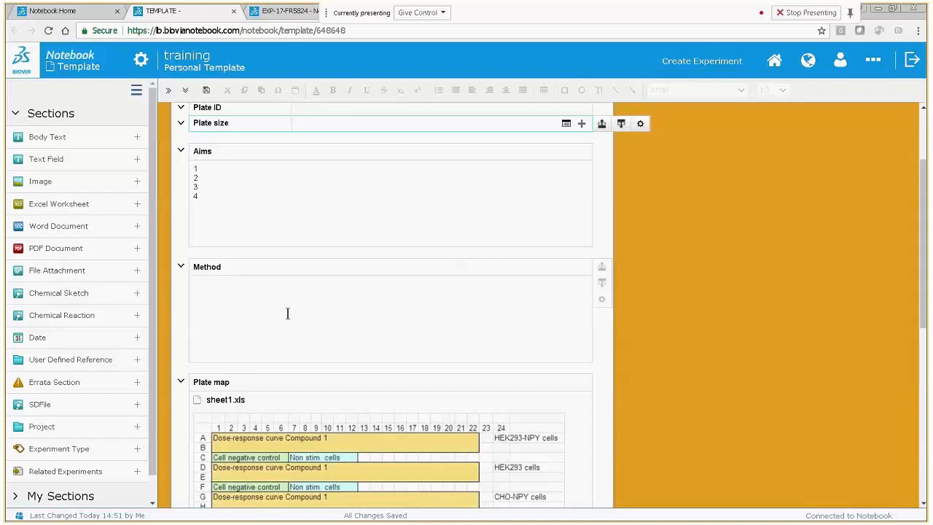
# Create a new experiment from the personal template "training"
pyautogui.click(64, 13)
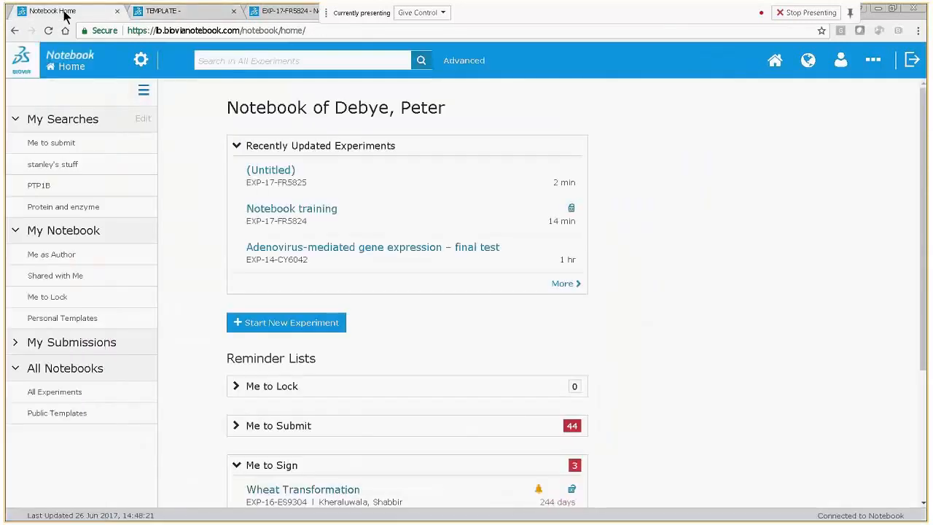
pyautogui.click(274, 324)
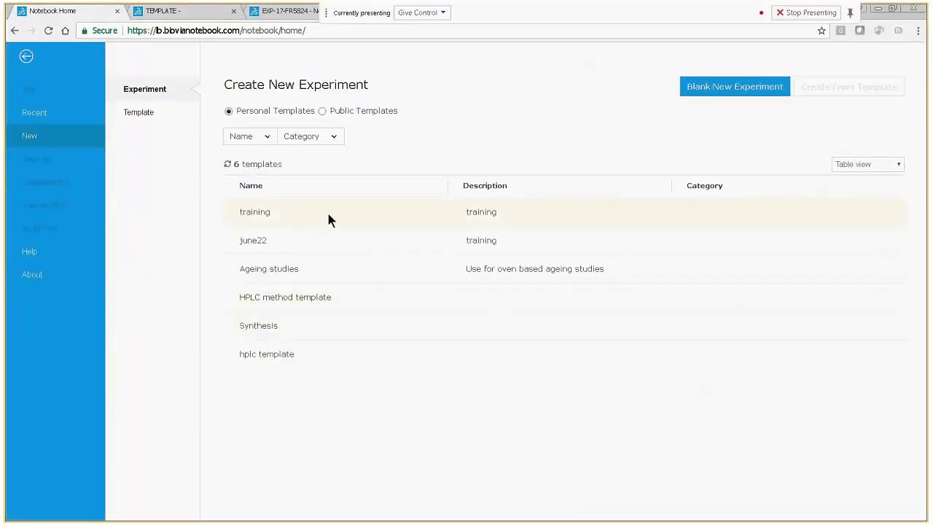
pyautogui.click(344, 219)
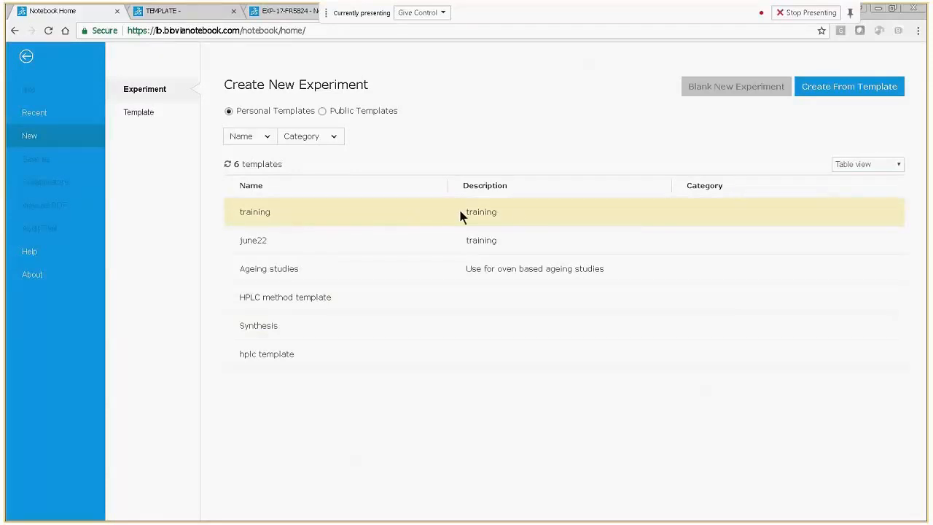
pyautogui.click(836, 88)
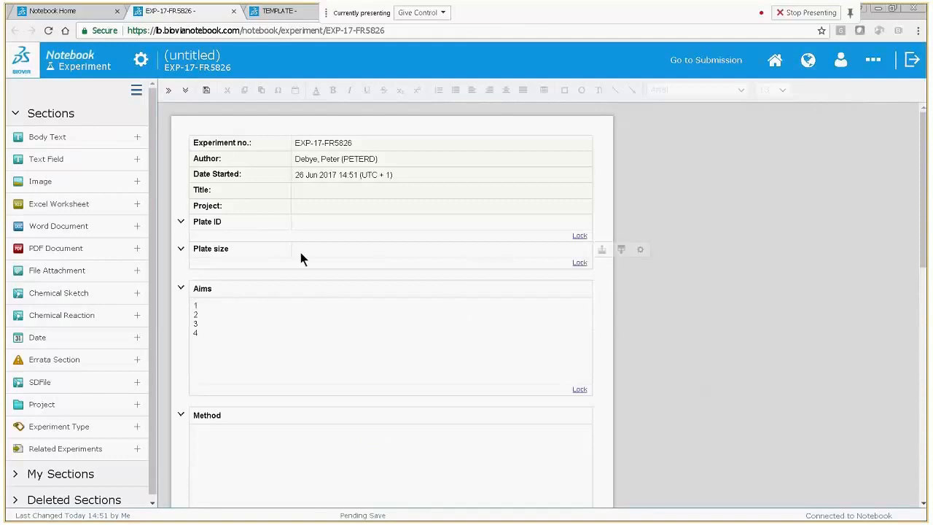
# Review the new experiment's sections and set its Plate size to 96 from the reference list
pyautogui.scroll(-5, 332, 195)
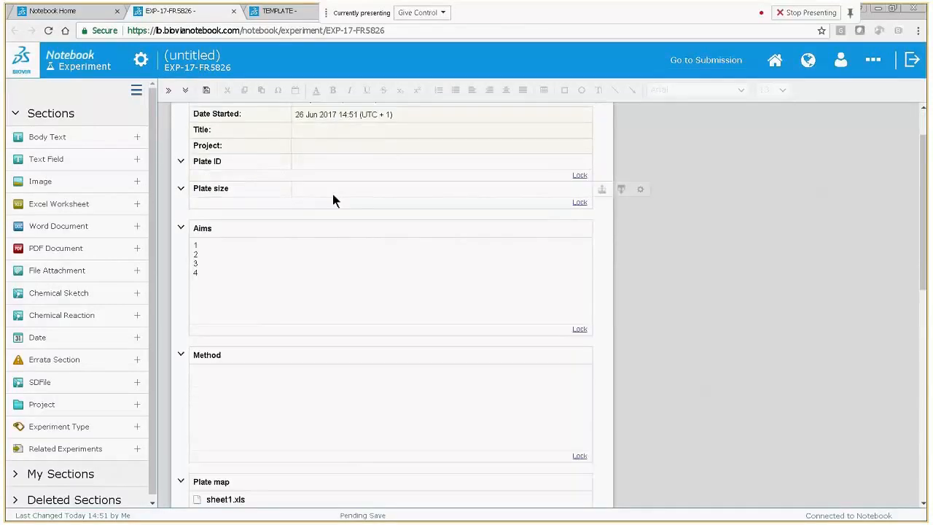
pyautogui.scroll(-3, 333, 207)
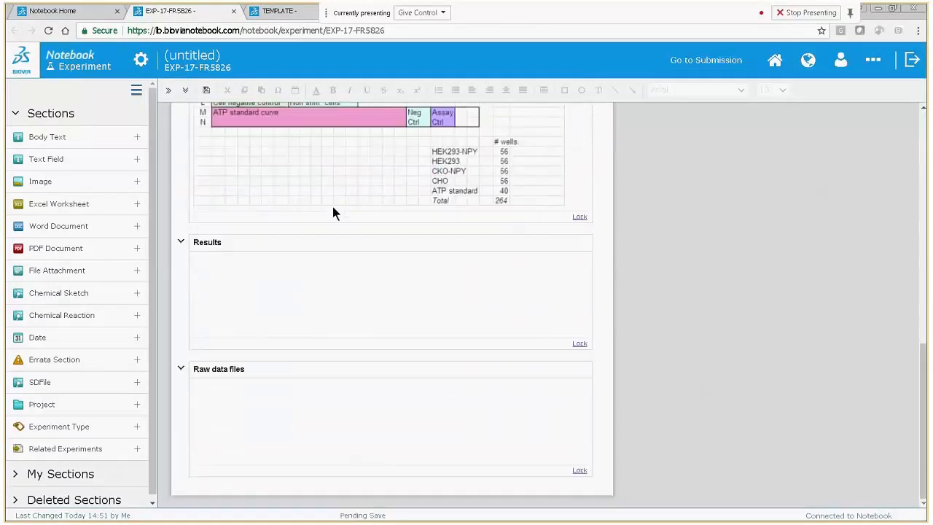
pyautogui.scroll(10, 333, 211)
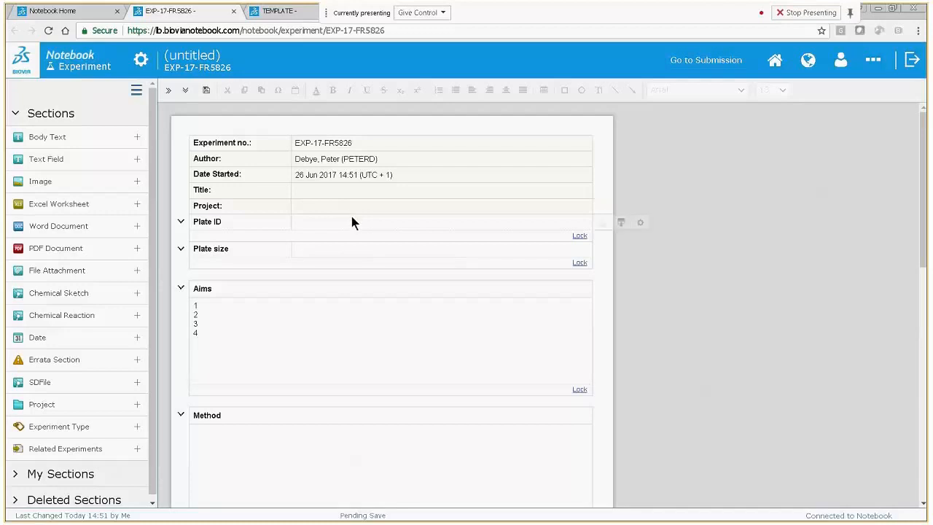
pyautogui.click(303, 248)
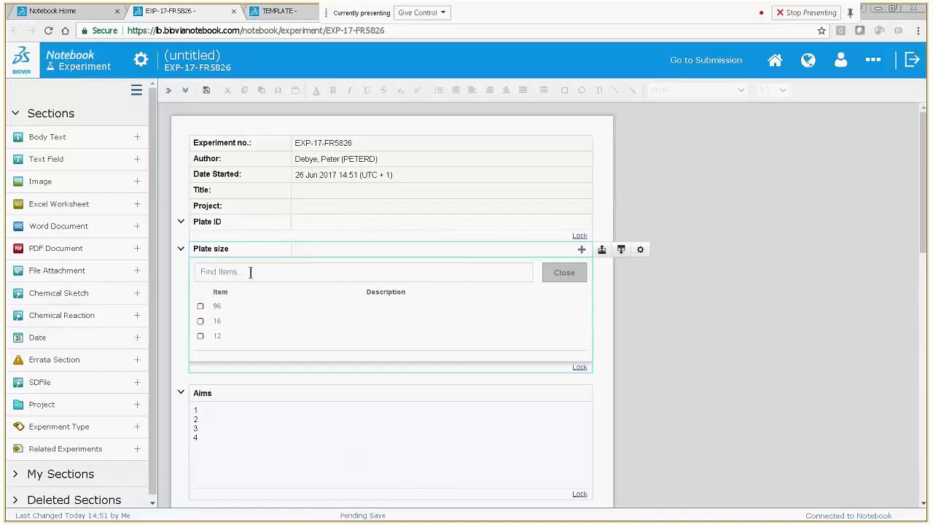
pyautogui.click(201, 308)
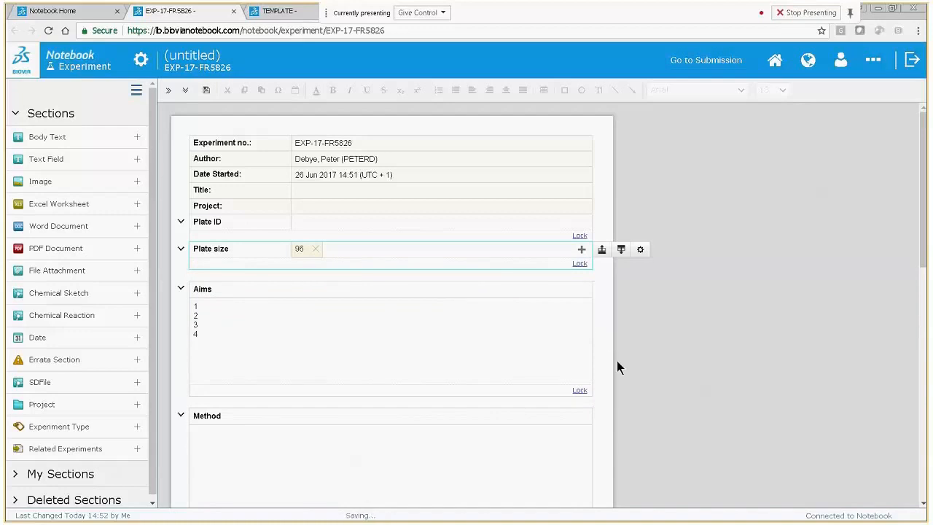
pyautogui.scroll(-2, 694, 360)
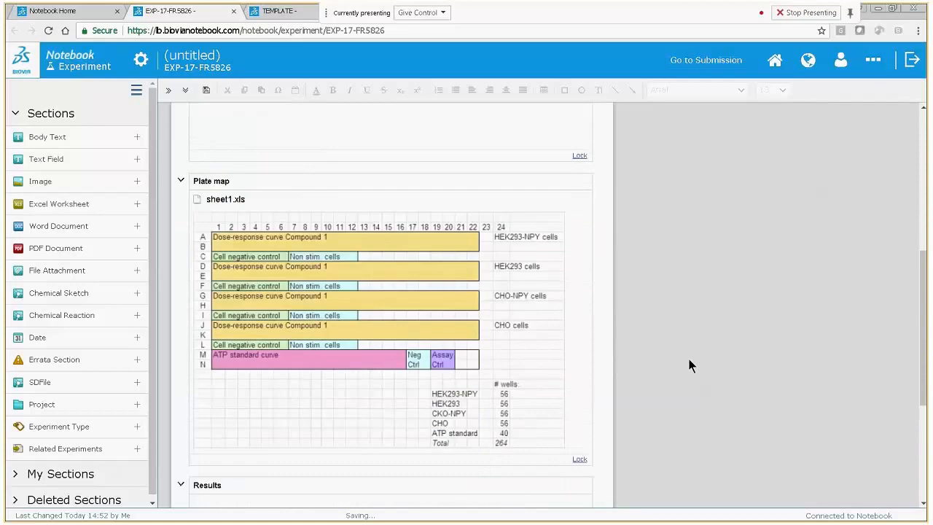
pyautogui.scroll(6, 689, 358)
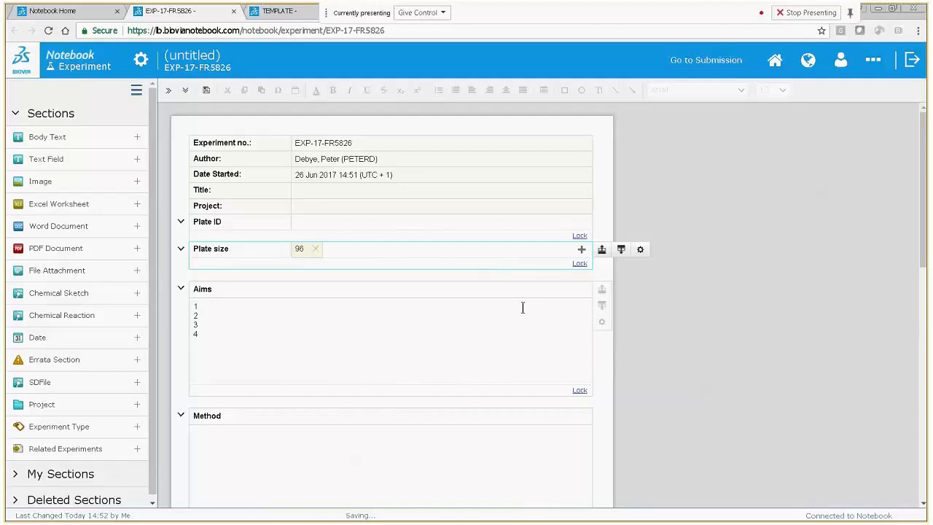
# View the list of personal templates and the list of public templates in the notebook library
pyautogui.click(83, 12)
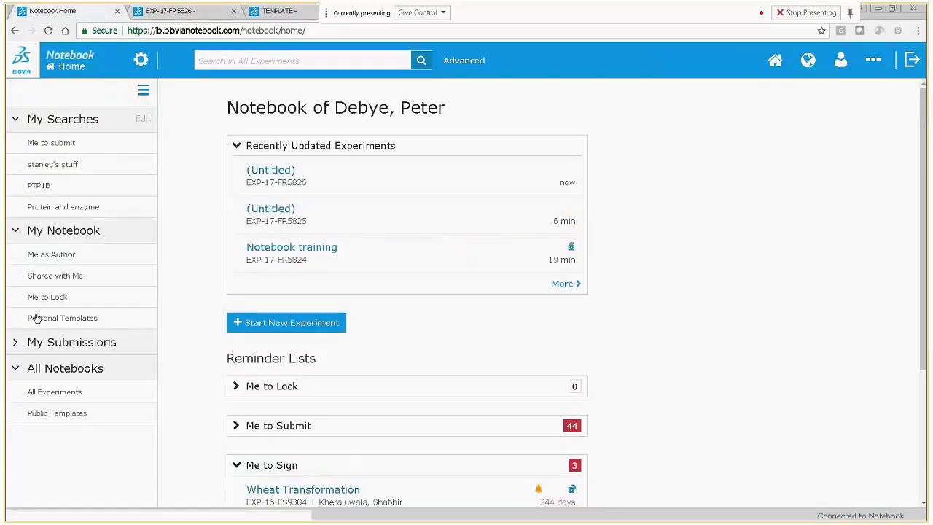
pyautogui.click(111, 319)
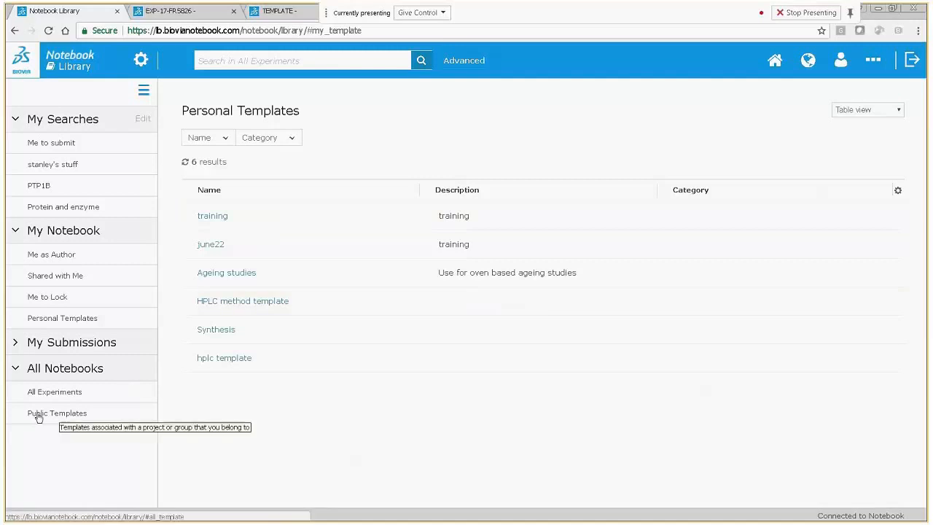
pyautogui.click(72, 417)
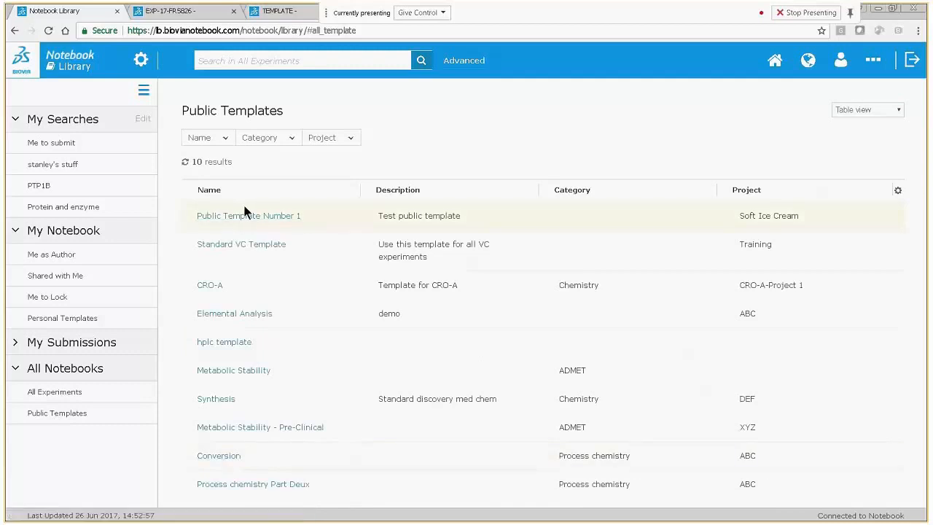
# Enter the lines 1, 2 and 3 in the Results section of the "training" personal template
pyautogui.click(276, 11)
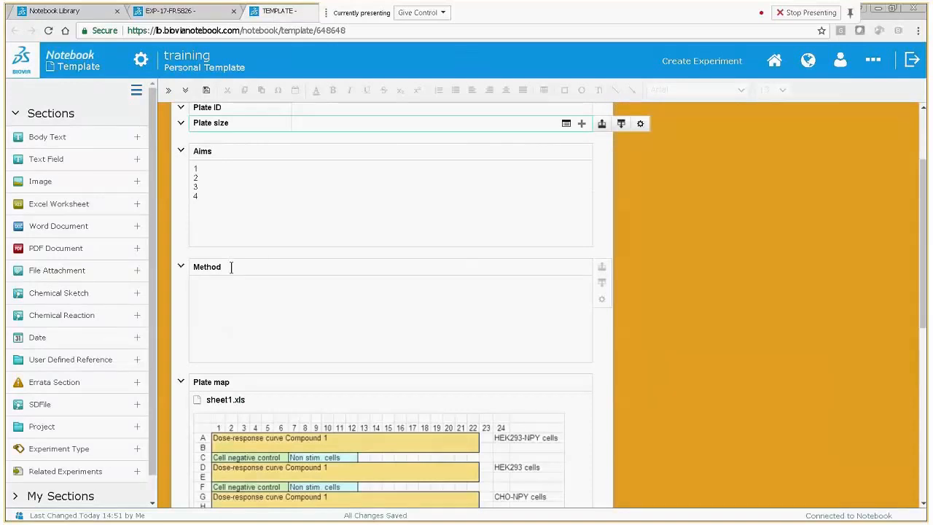
pyautogui.scroll(-5, 228, 277)
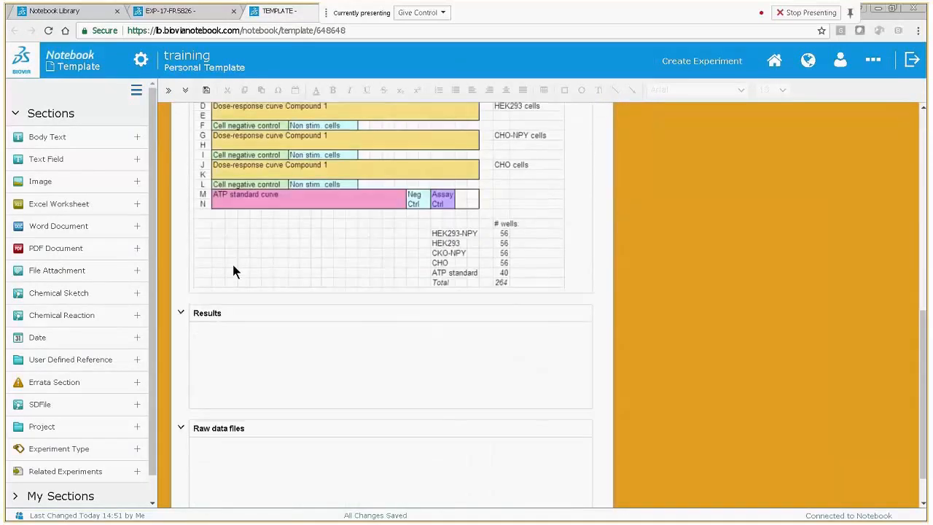
pyautogui.scroll(-1, 233, 271)
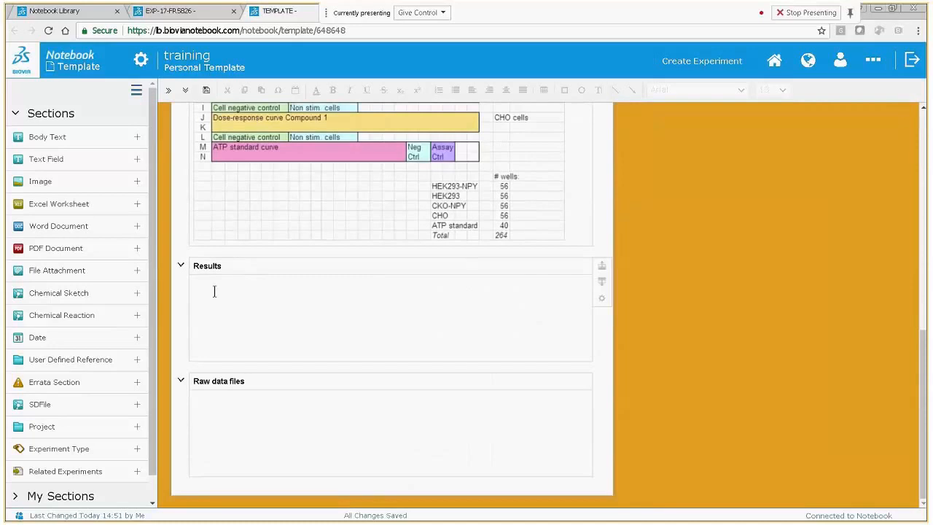
pyautogui.click(216, 291)
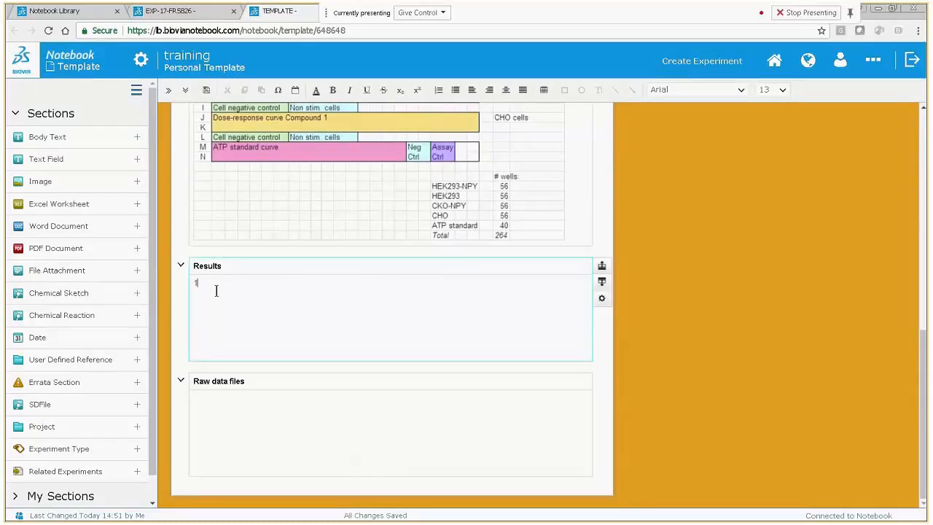
pyautogui.write('1')
pyautogui.press('Return')
pyautogui.write('2')
pyautogui.press('Return')
pyautogui.write('3')
pyautogui.press('Return')
# Save the "training" template as a new public template, keeping the proposed name and description
pyautogui.scroll(6, 229, 230)
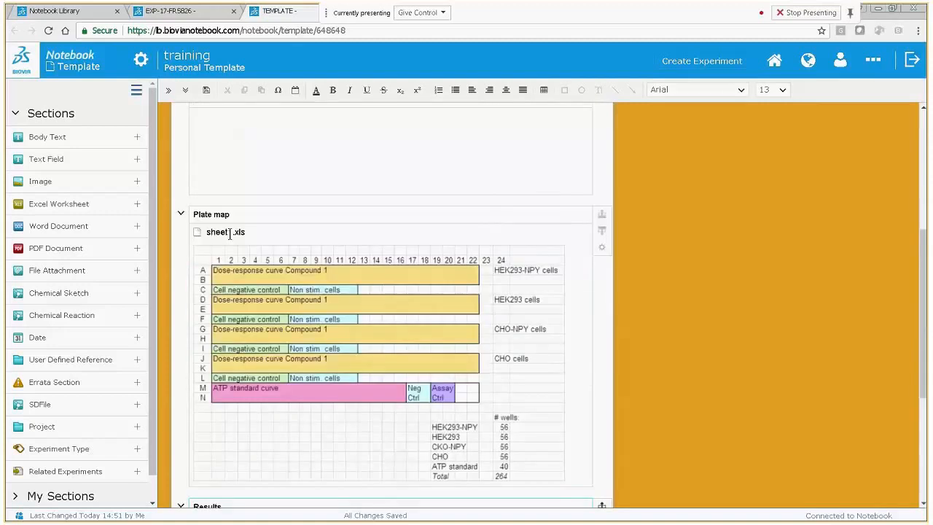
pyautogui.scroll(2, 230, 231)
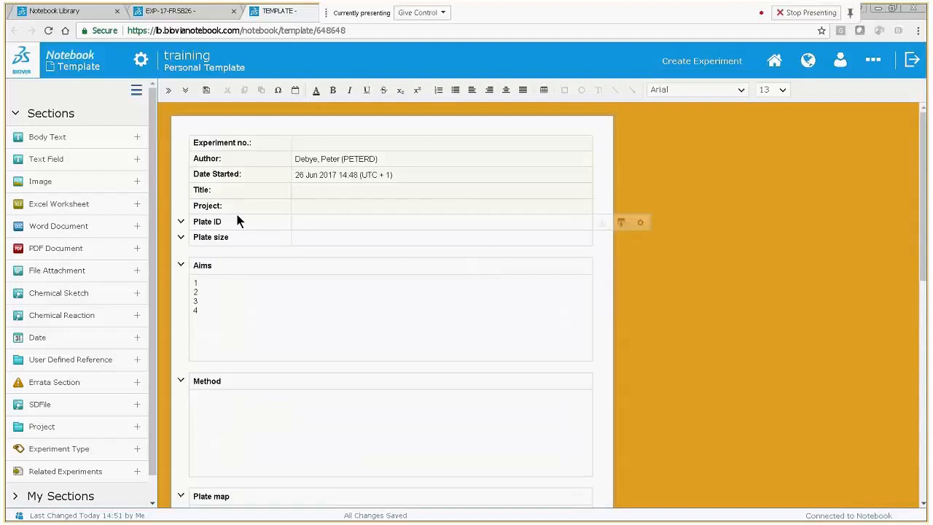
pyautogui.click(140, 63)
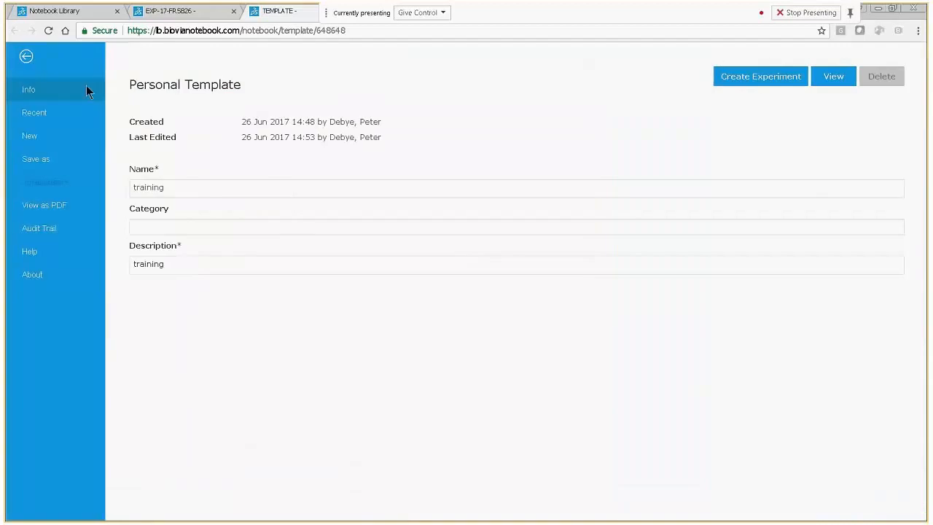
pyautogui.click(47, 160)
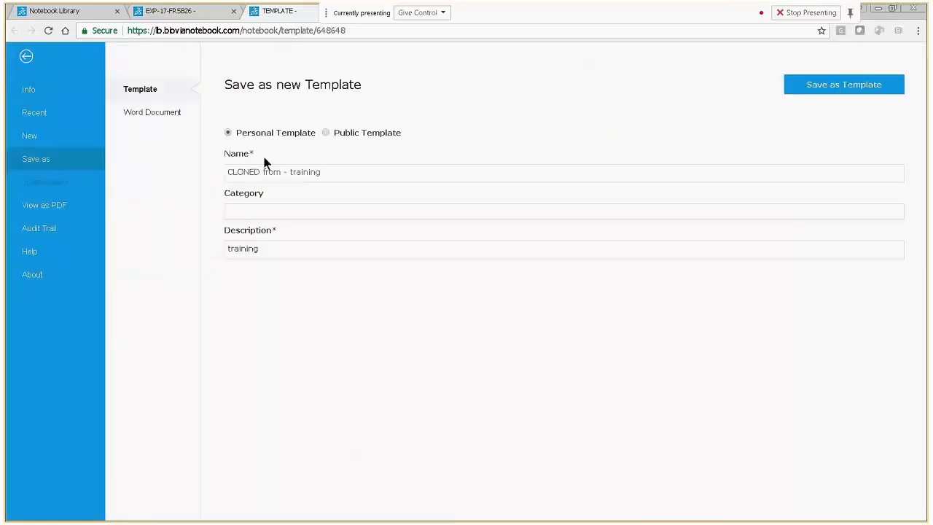
pyautogui.click(325, 132)
pyautogui.click(841, 86)
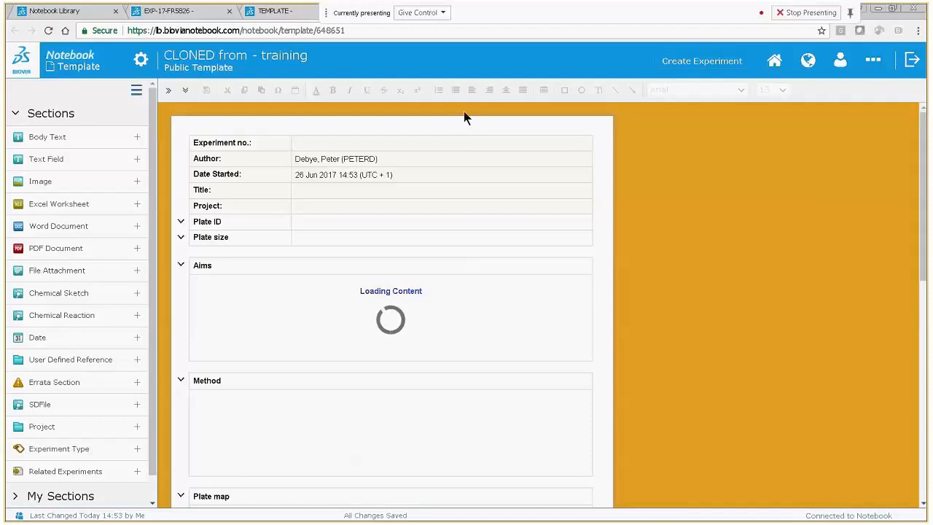
# Set the new public template's project to Exploratory and return to the notebook home page
pyautogui.click(318, 204)
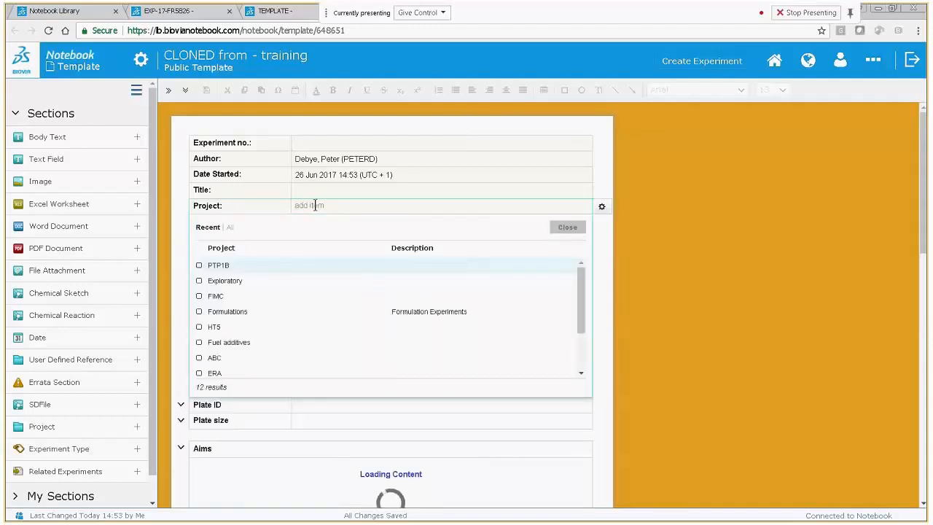
pyautogui.click(199, 281)
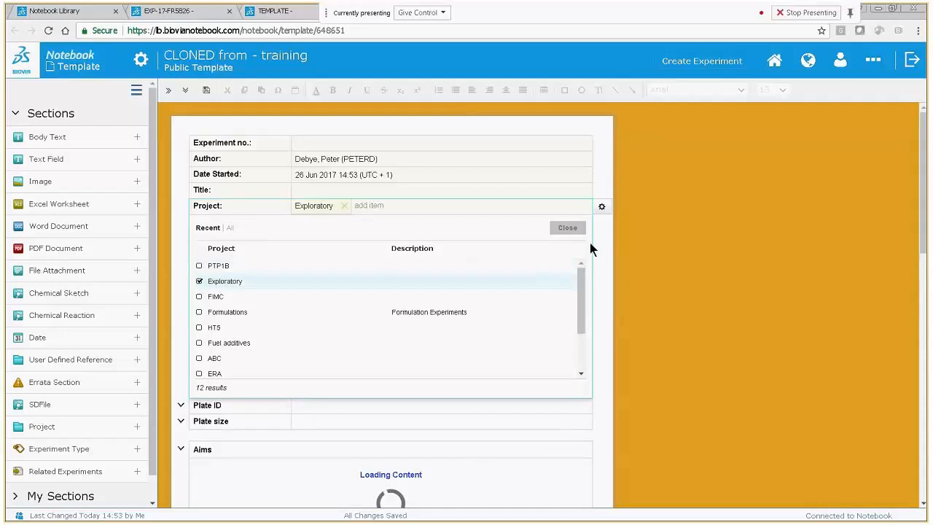
pyautogui.click(567, 228)
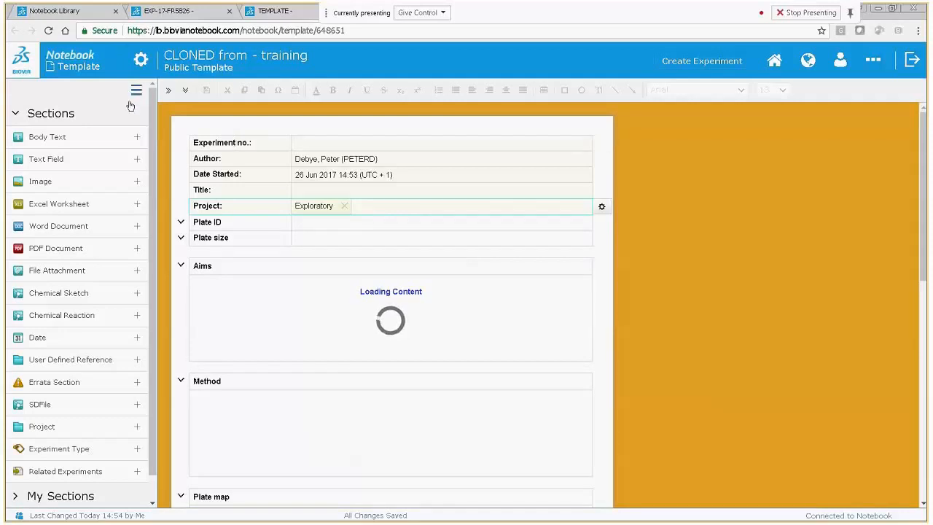
pyautogui.click(75, 13)
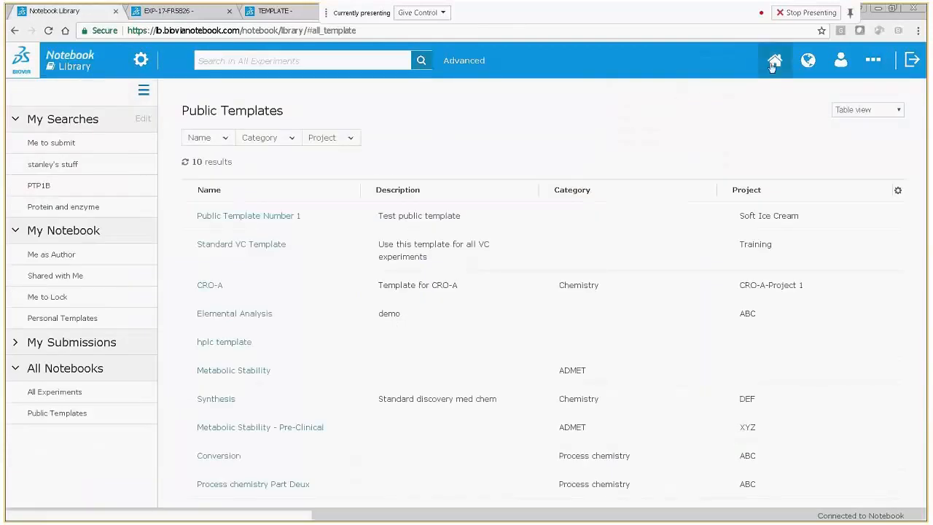
pyautogui.click(774, 62)
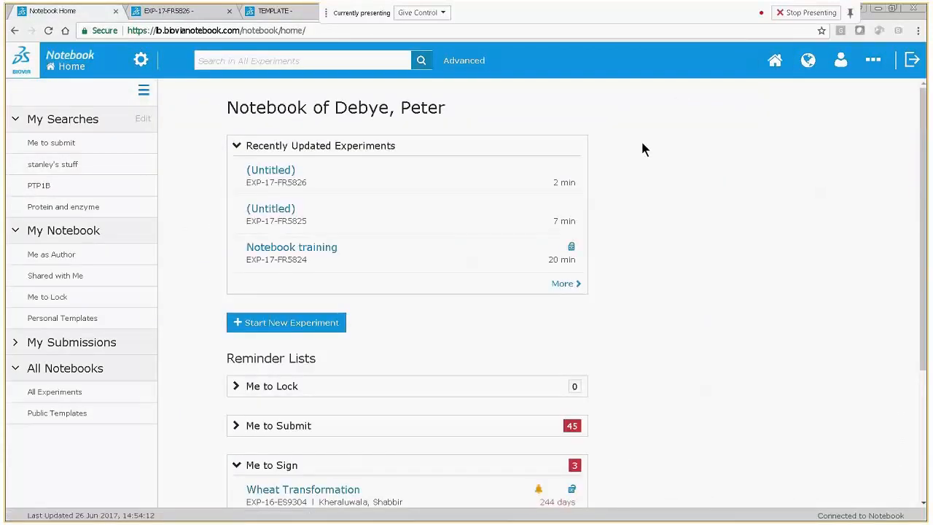